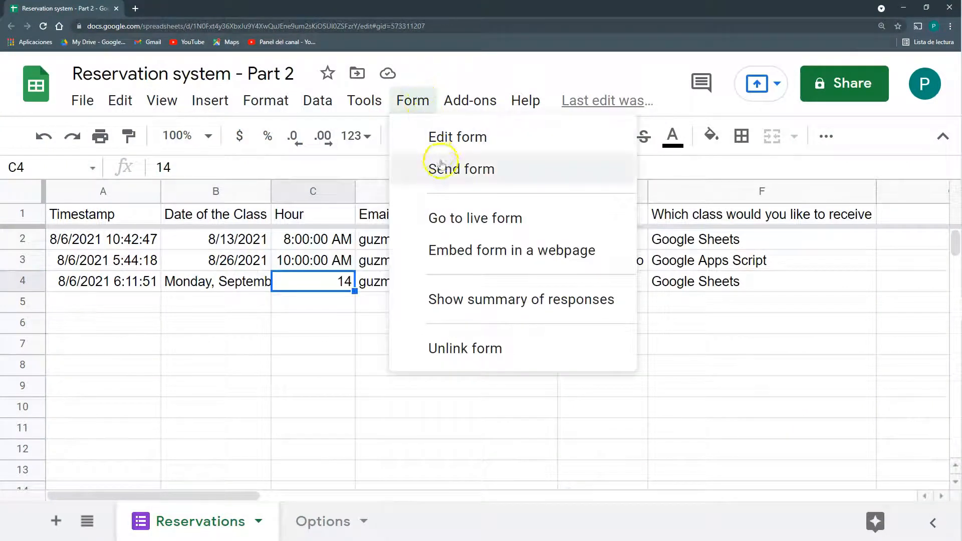
# Check the live form's Date and Hour choices, then select the old responses A2:F4 in the sheet
pyautogui.click(475, 218)
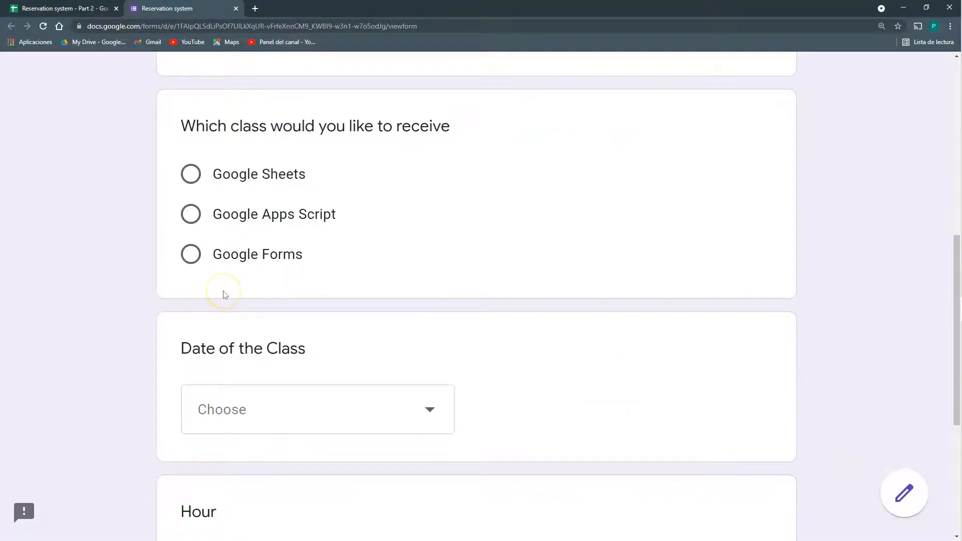
pyautogui.scroll(-3, 223, 295)
pyautogui.click(230, 272)
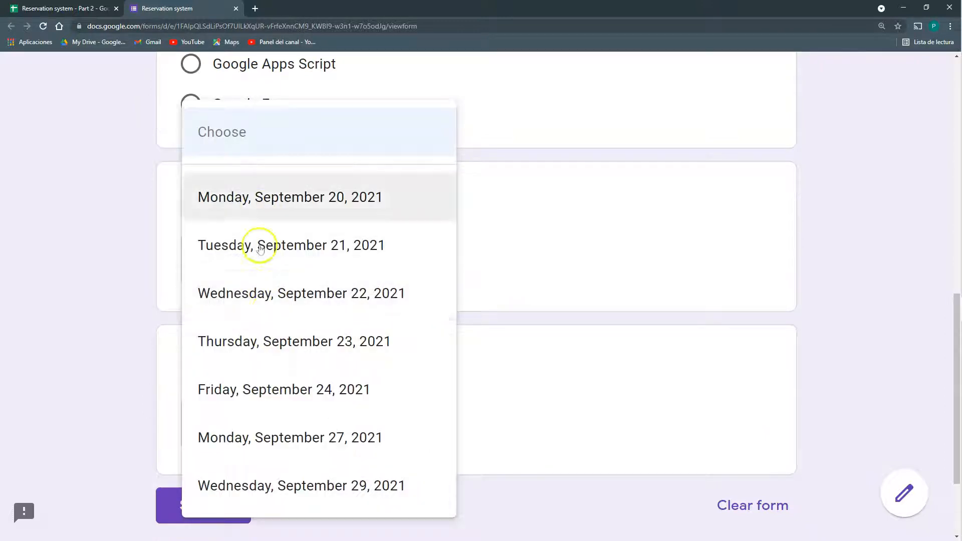
pyautogui.click(599, 389)
pyautogui.click(329, 427)
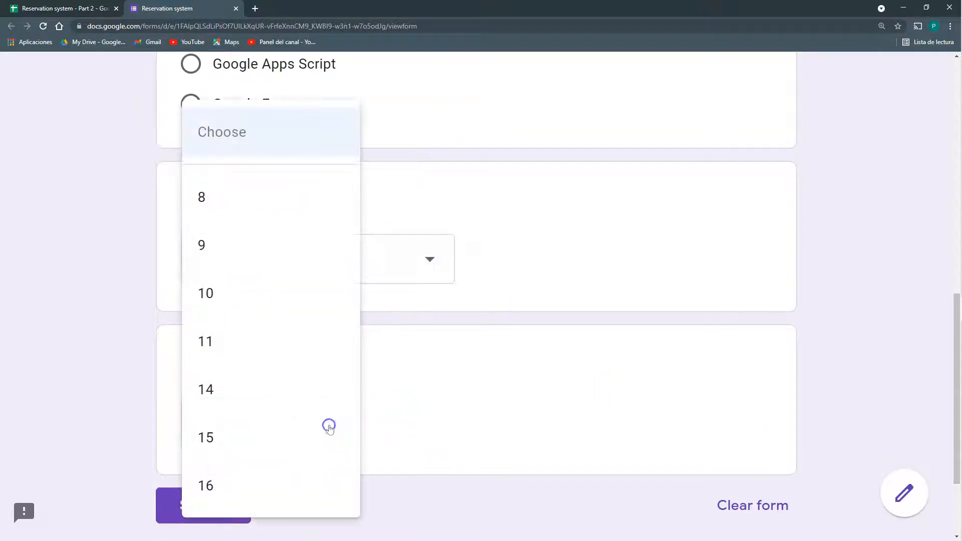
pyautogui.click(466, 362)
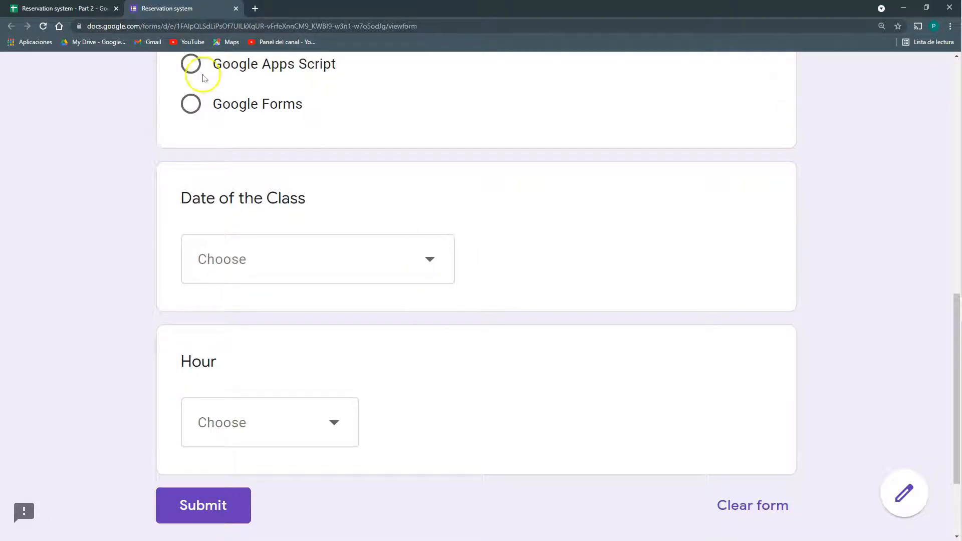
pyautogui.click(67, 9)
pyautogui.moveTo(103, 243); pyautogui.dragTo(752, 275)
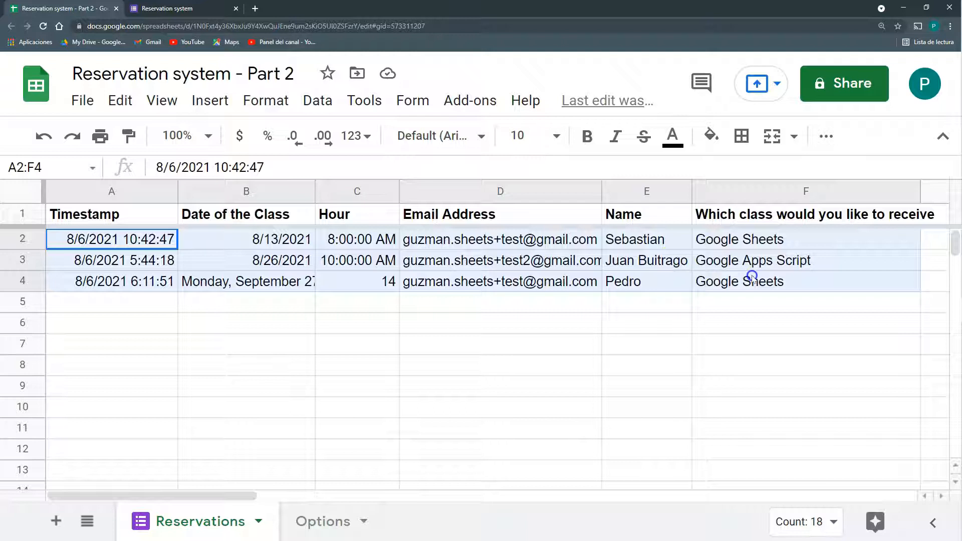
# Clear the old response rows and enter an email address in the live form
pyautogui.press('Delete')
pyautogui.click(216, 8)
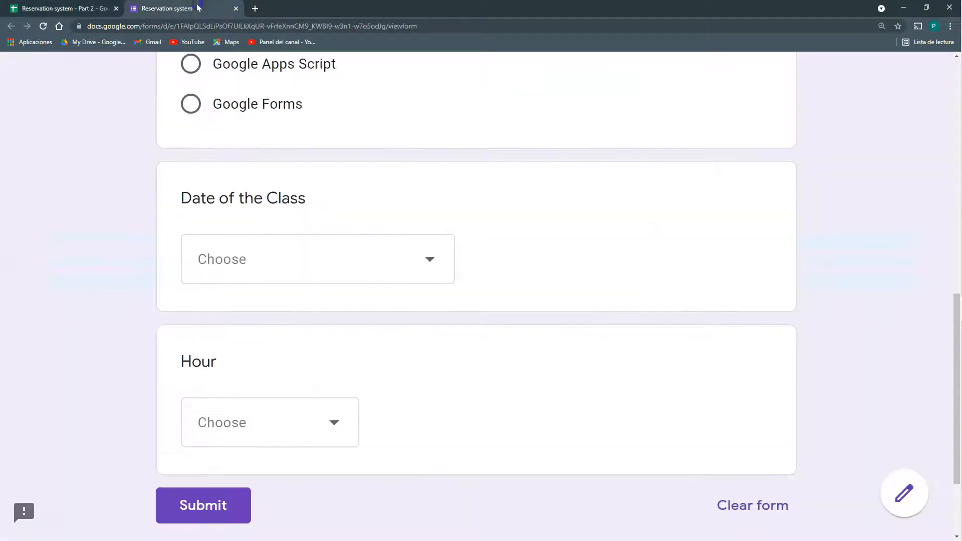
pyautogui.scroll(10, 350, 280)
pyautogui.click(244, 337)
# Choose Thursday, September 23, 2021 and hour 10, and submit the booking
pyautogui.scroll(-11, 243, 337)
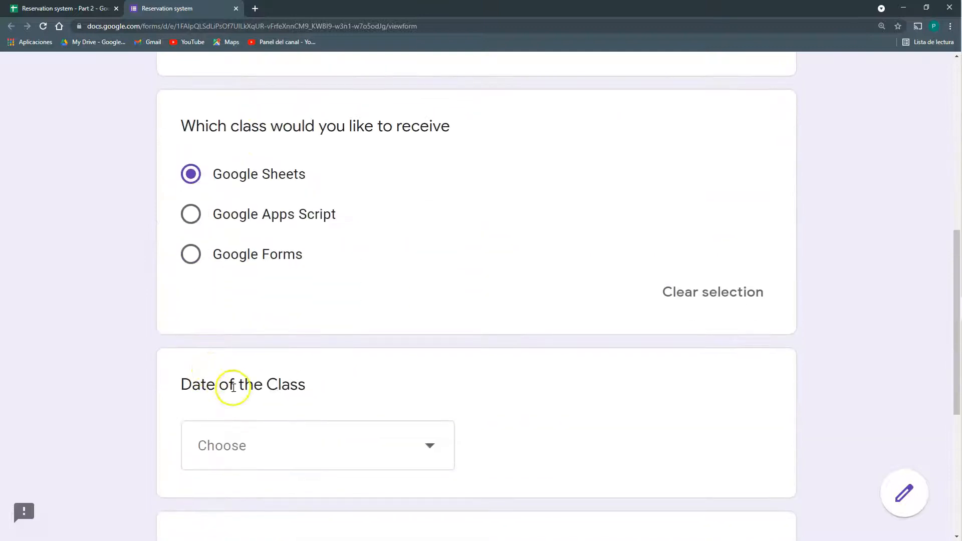
pyautogui.click(228, 361)
pyautogui.click(227, 361)
pyautogui.scroll(-3, 286, 338)
pyautogui.click(298, 315)
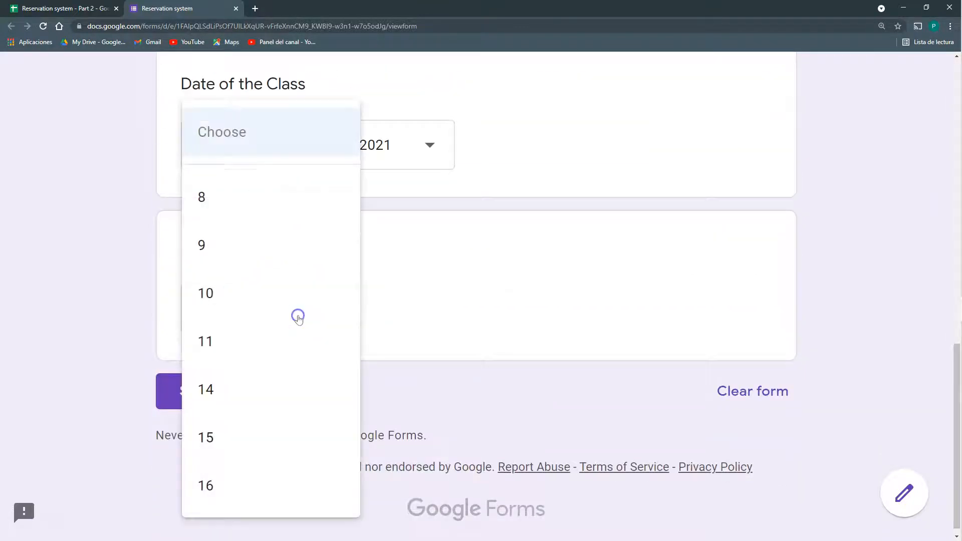
pyautogui.click(236, 281)
pyautogui.click(205, 386)
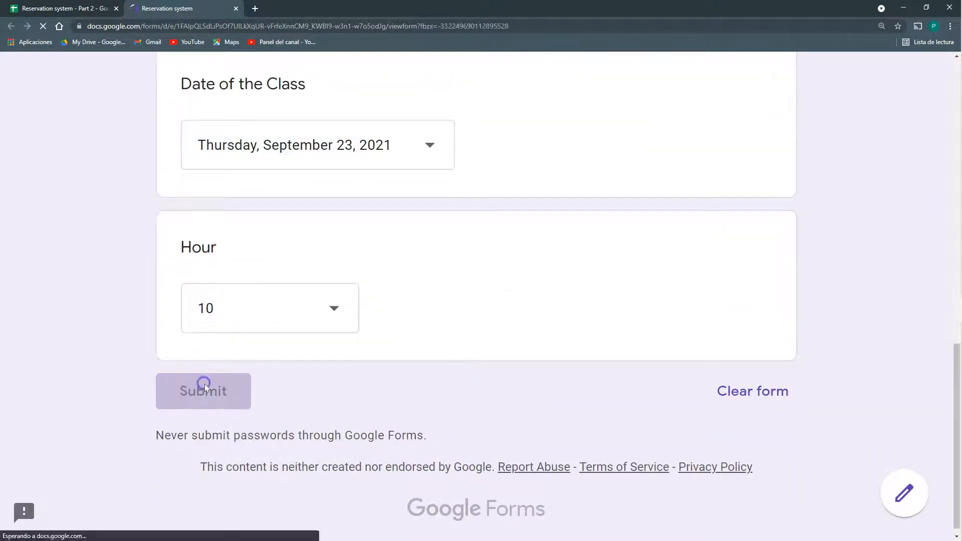
# Check the newly recorded response row and its hour in the spreadsheet
pyautogui.click(93, 8)
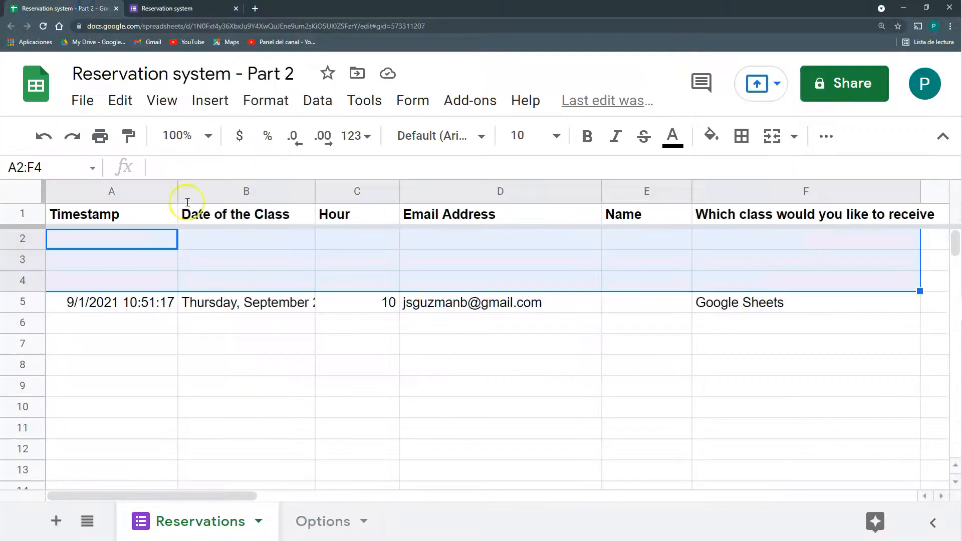
pyautogui.click(193, 338)
pyautogui.press('Up')
pyautogui.press('Up')
pyautogui.press('Right')
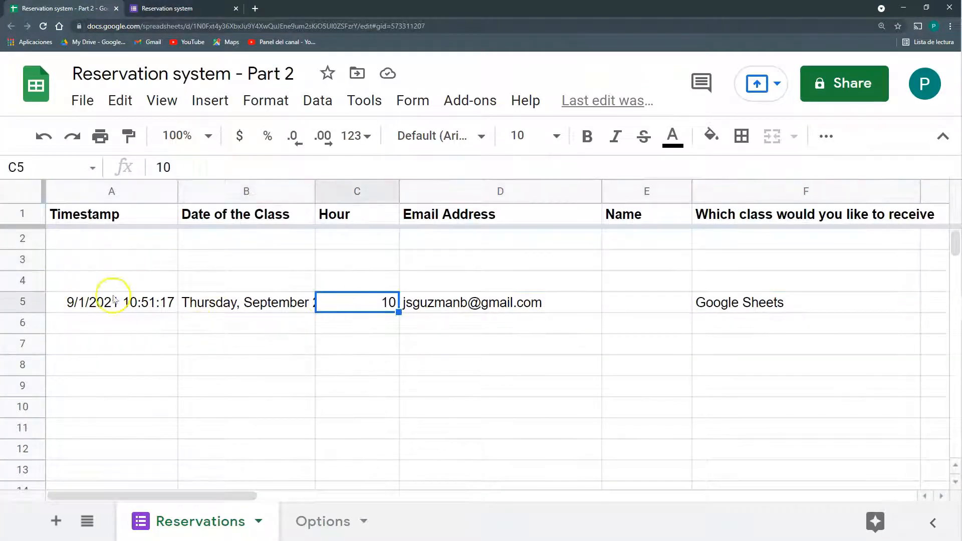
# Start another response choosing Thursday, September 23, 2021 and hour 10
pyautogui.click(146, 9)
pyautogui.click(293, 217)
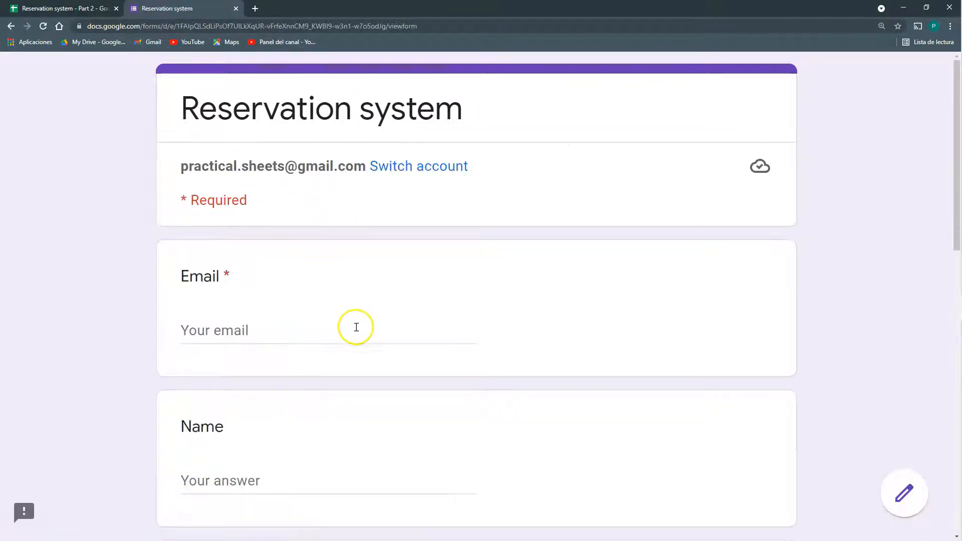
pyautogui.scroll(-10, 356, 324)
pyautogui.click(339, 353)
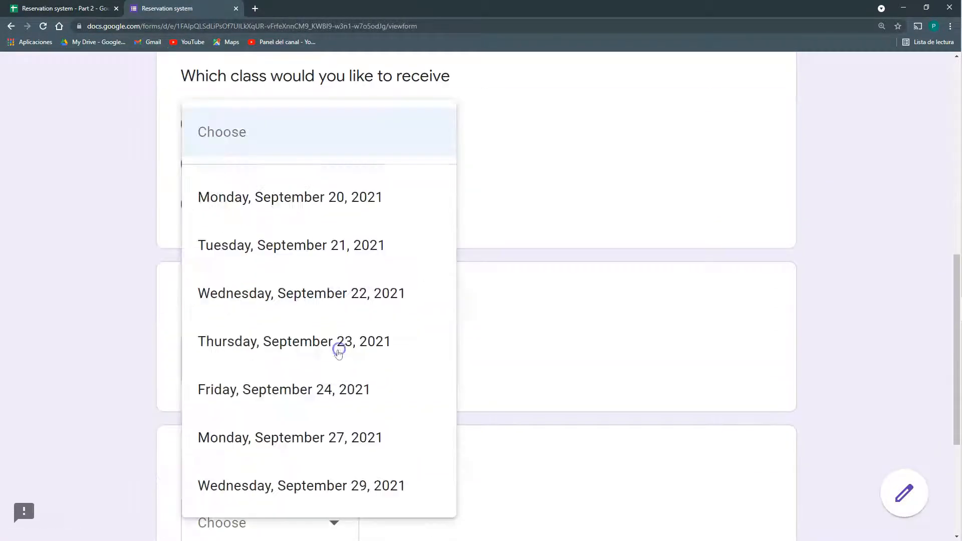
pyautogui.click(336, 341)
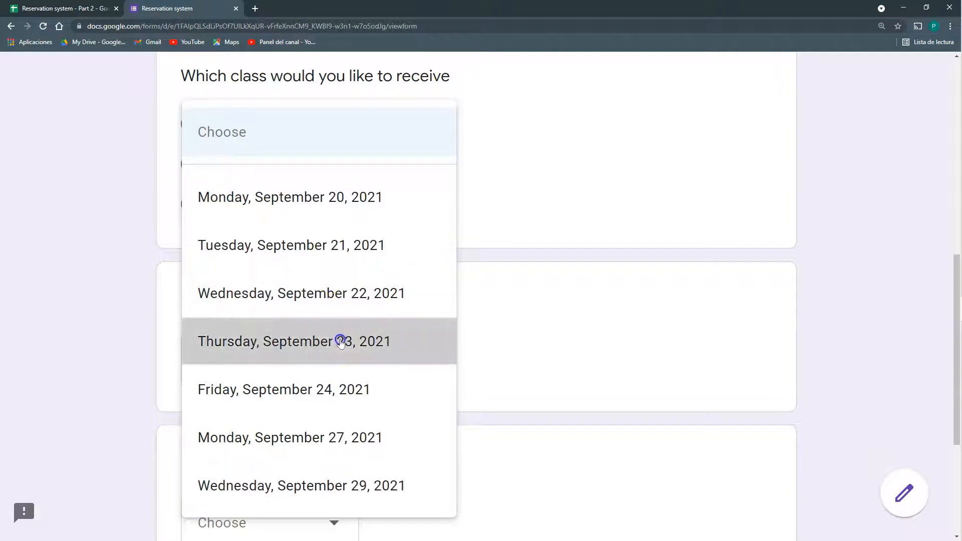
pyautogui.scroll(-3, 339, 351)
pyautogui.click(339, 361)
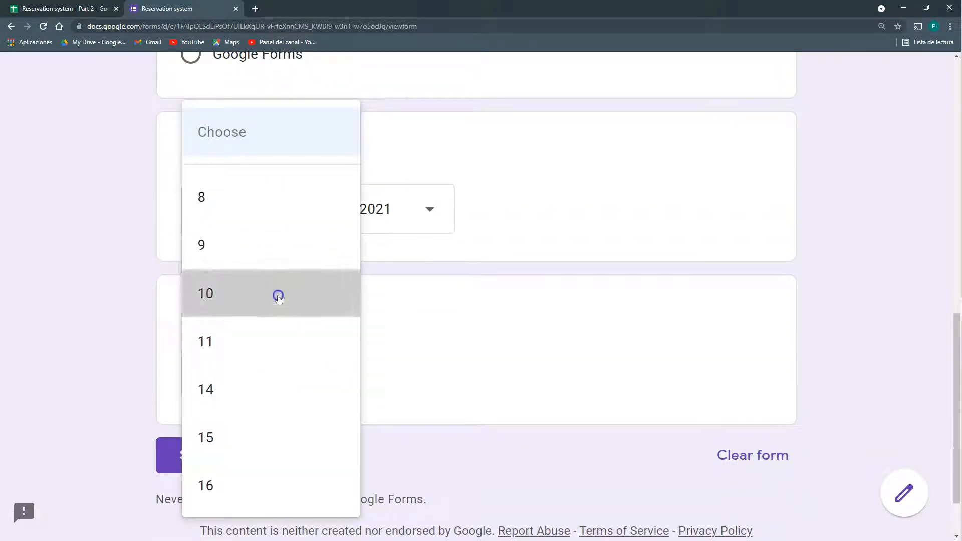
pyautogui.click(278, 295)
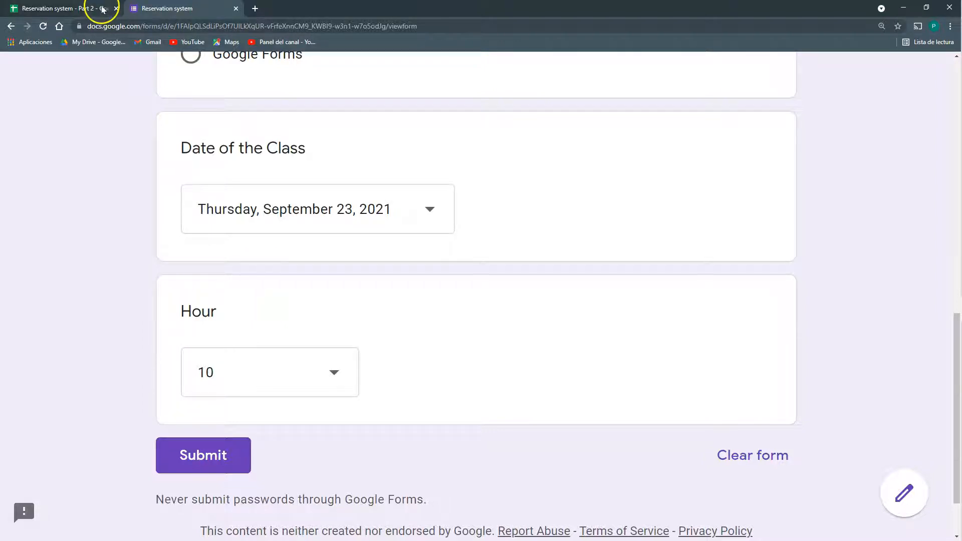
pyautogui.hotkey('ctrl', 'Tab')
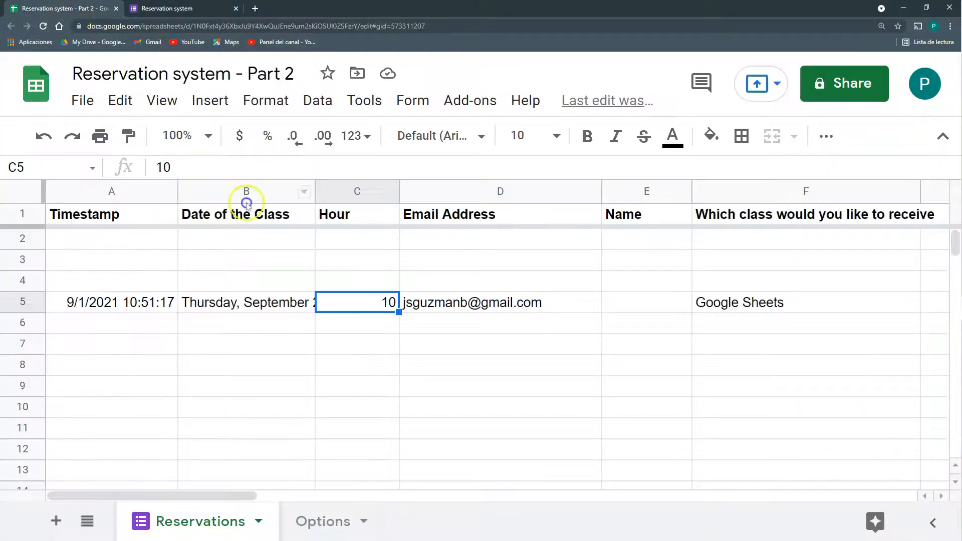
# View the Options sheet's Available Dates and Available Hours, then return to the form
pyautogui.click(317, 522)
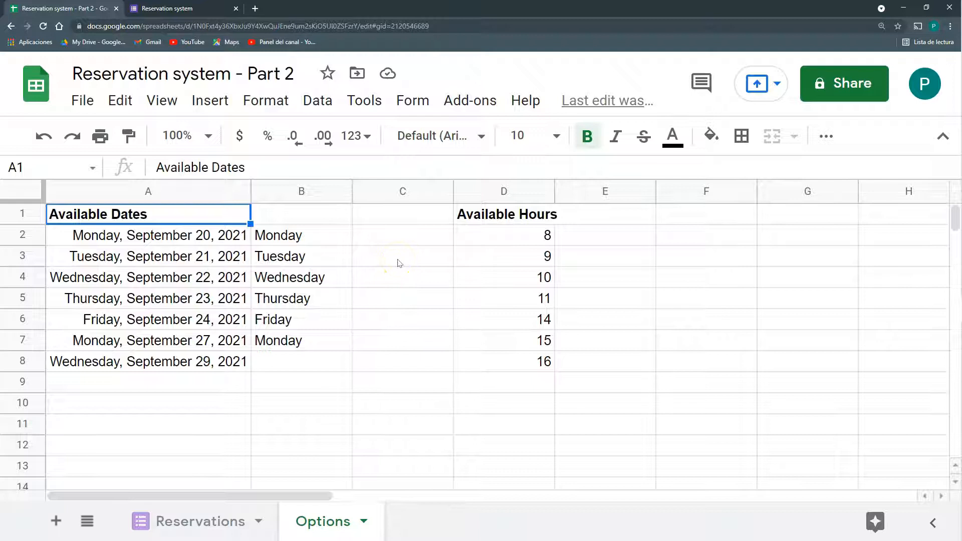
pyautogui.click(357, 264)
pyautogui.click(170, 8)
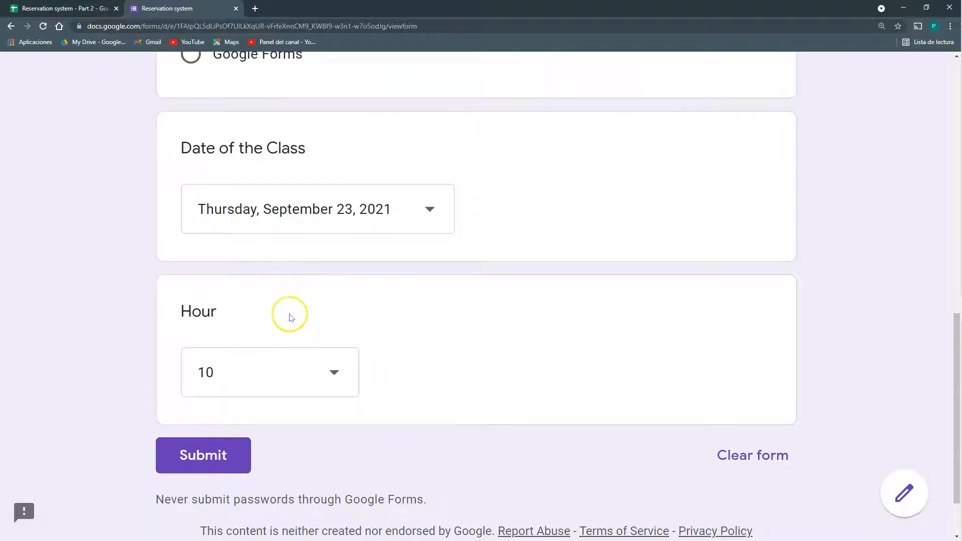
pyautogui.click(310, 279)
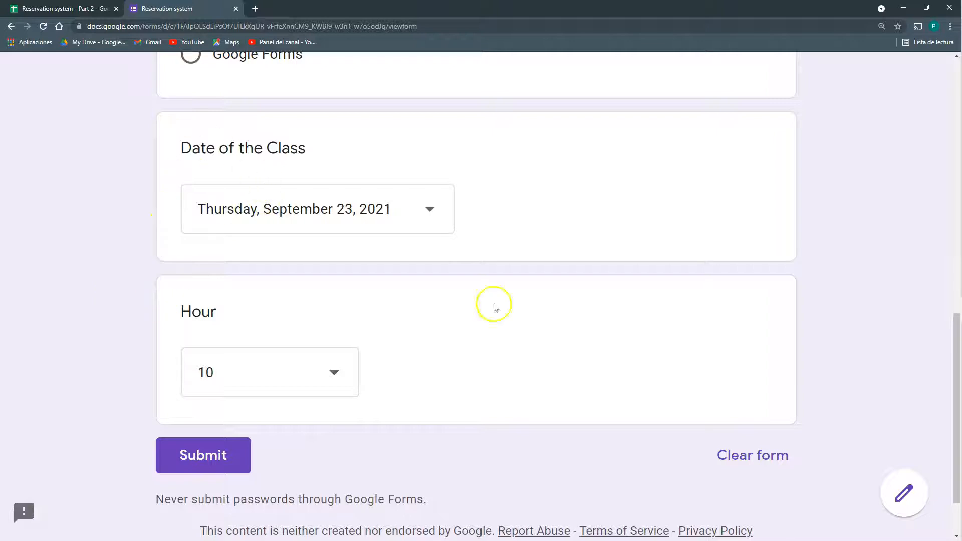
# Recheck the form's Date and Hour lists, keeping Thursday, September 23, 2021 and 10
pyautogui.click(336, 221)
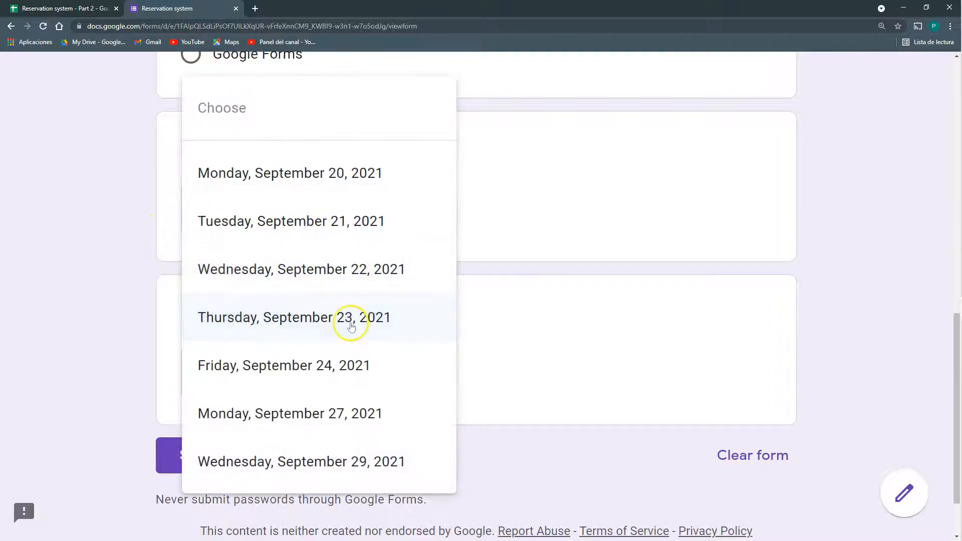
pyautogui.click(350, 318)
pyautogui.click(273, 373)
pyautogui.click(416, 318)
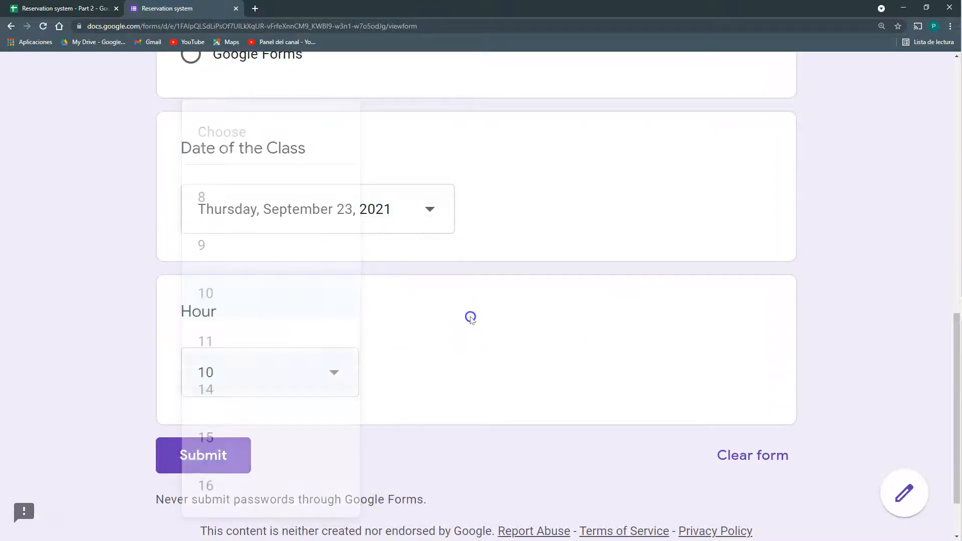
pyautogui.click(351, 210)
# Close the open date list, leaving Thursday, September 23, 2021 selected
pyautogui.click(653, 277)
pyautogui.click(289, 247)
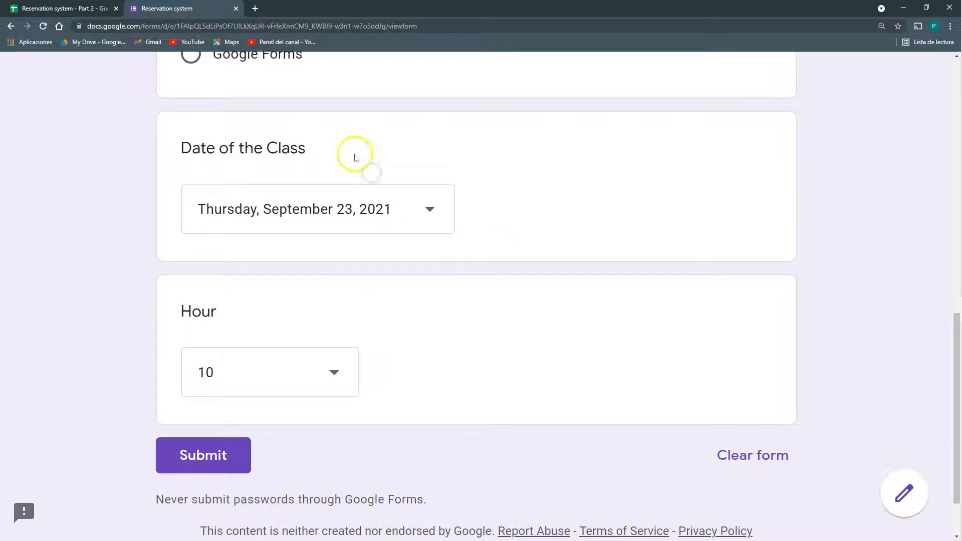
# Open the linked form in its editor from the spreadsheet's Form menu
pyautogui.click(100, 8)
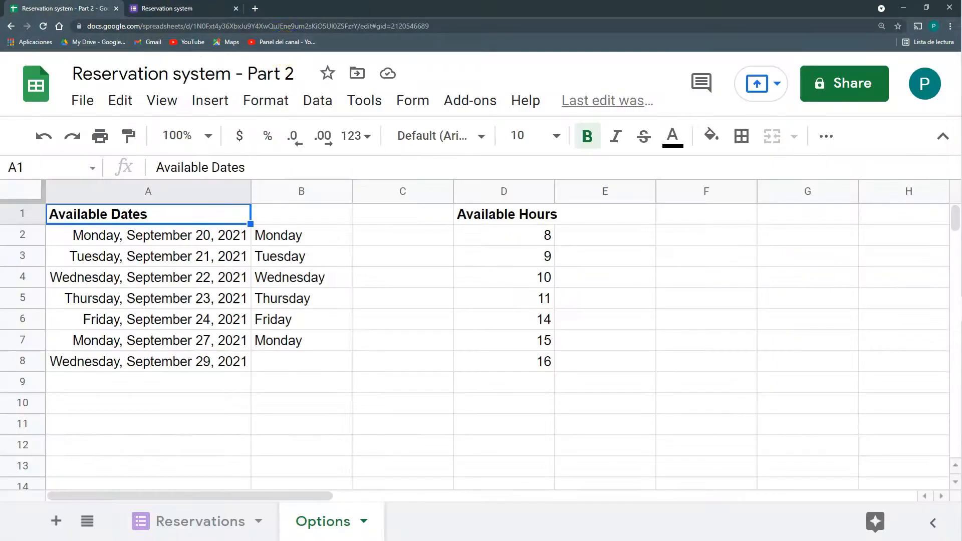
pyautogui.click(413, 100)
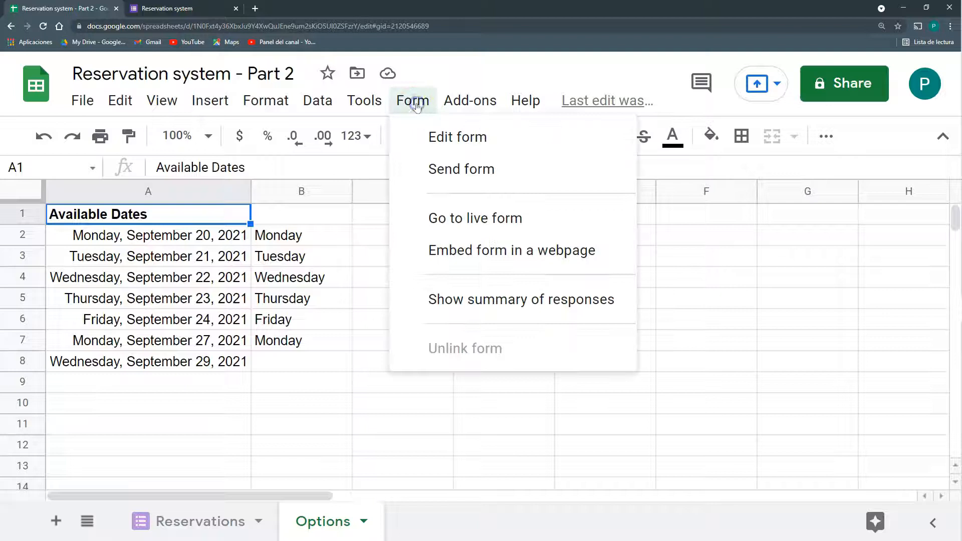
pyautogui.click(441, 137)
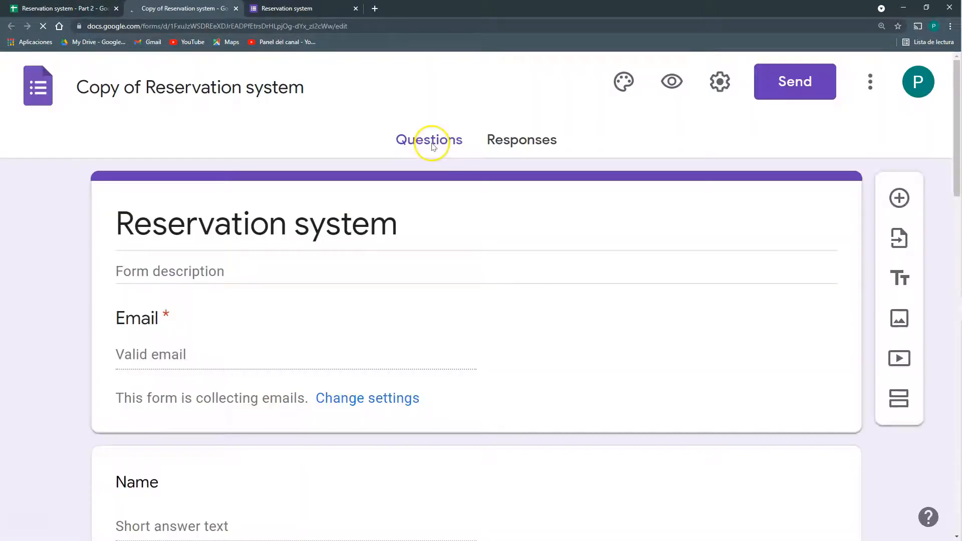
pyautogui.scroll(-6, 380, 334)
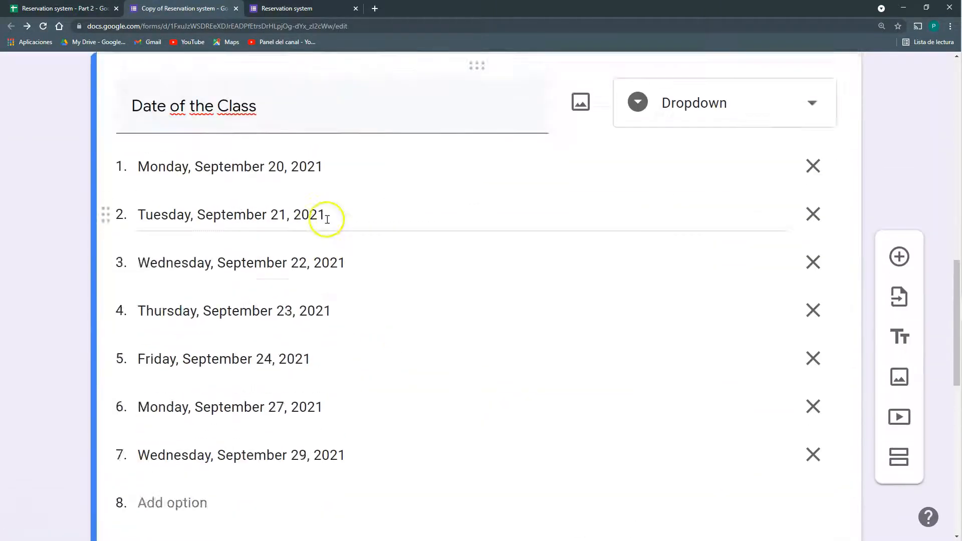
pyautogui.scroll(2, 327, 219)
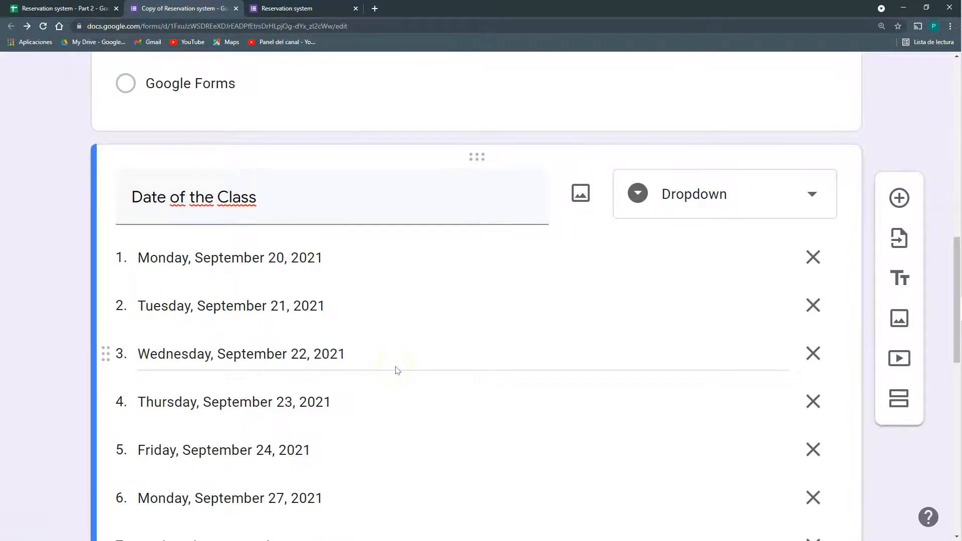
# On the Options sheet, widen column A and add the time 10:00 to A2's date
pyautogui.click(103, 8)
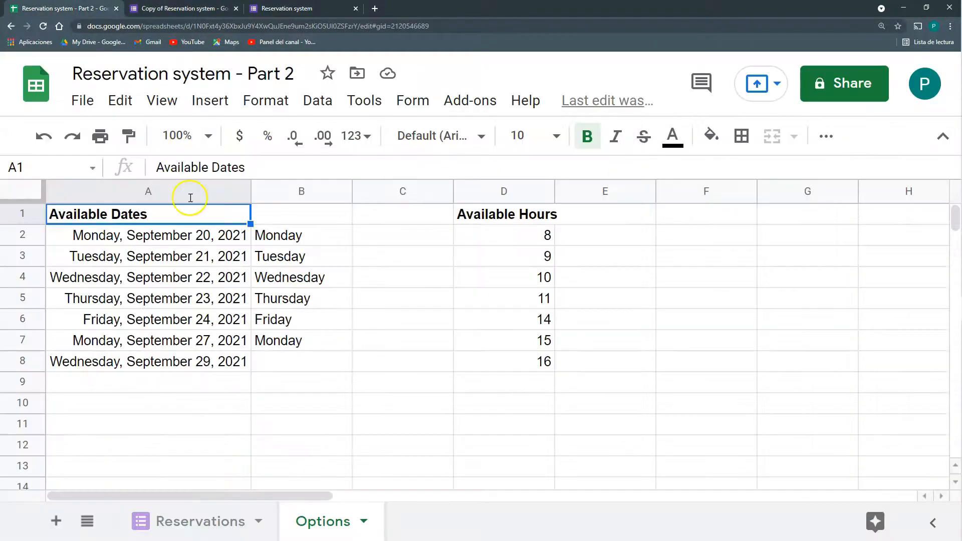
pyautogui.click(207, 234)
pyautogui.moveTo(247, 193); pyautogui.dragTo(271, 194)
pyautogui.click(226, 167)
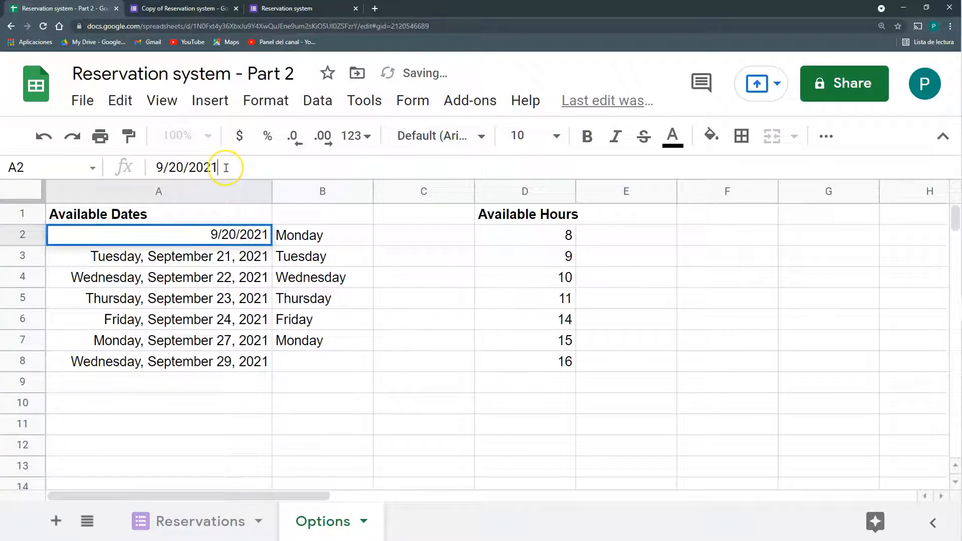
pyautogui.write('10:00')
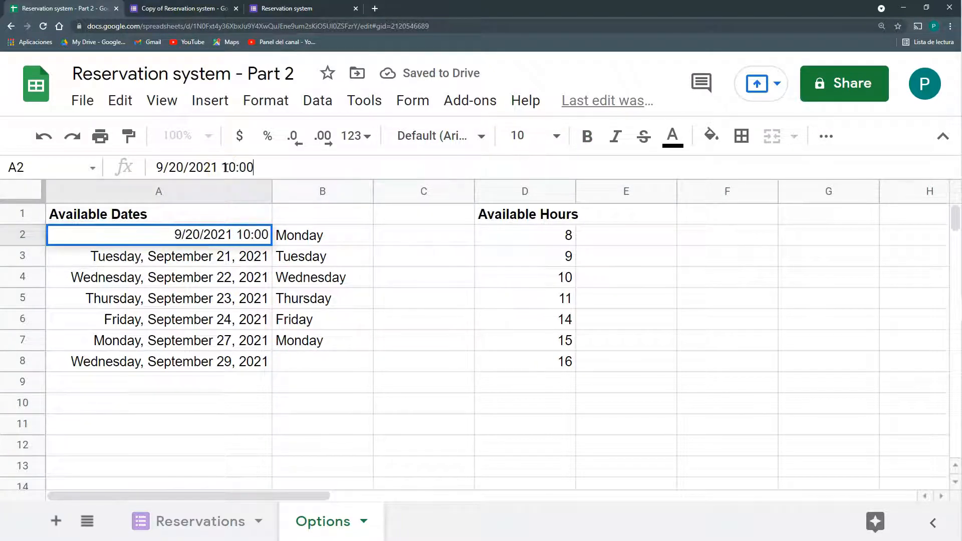
pyautogui.press('Return')
# Append the 10:00 time to each date in A3 through A8
pyautogui.click(263, 237)
pyautogui.moveTo(274, 168); pyautogui.dragTo(217, 170)
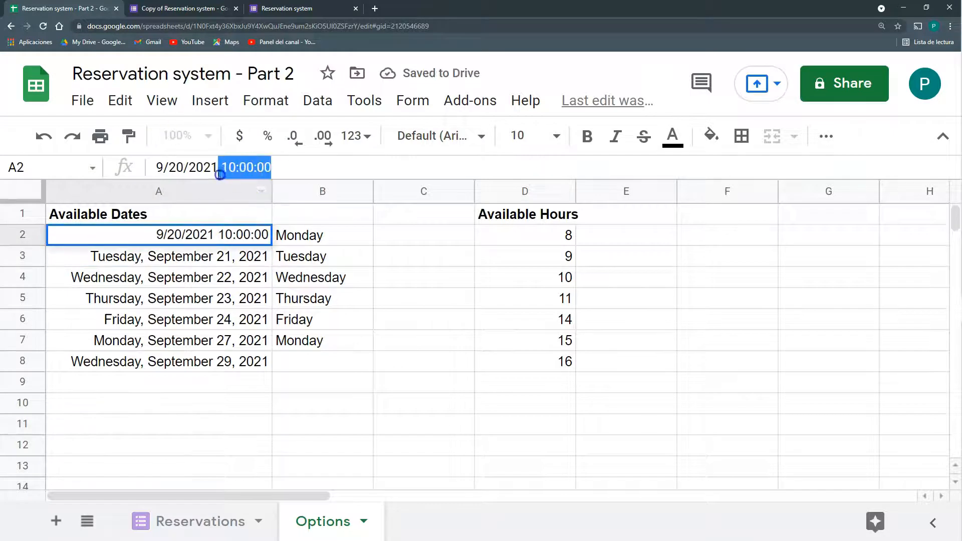
pyautogui.hotkey('ctrl', 'c')
pyautogui.click(237, 252)
pyautogui.click(256, 166)
pyautogui.hotkey('ctrl', 'v')
pyautogui.press('Return')
pyautogui.click(253, 163)
pyautogui.hotkey('ctrl', 'v')
pyautogui.press('Return')
pyautogui.click(232, 167)
pyautogui.hotkey('ctrl', 'v')
pyautogui.press('Return')
pyautogui.click(240, 167)
pyautogui.hotkey('ctrl', 'v')
pyautogui.press('Return')
pyautogui.click(233, 168)
pyautogui.hotkey('ctrl', 'v')
pyautogui.press('Return')
pyautogui.click(232, 168)
pyautogui.hotkey('ctrl', 'v')
pyautogui.press('Return')
# Select the Available Hours list, then delete the Hour question from the form
pyautogui.moveTo(525, 213); pyautogui.dragTo(543, 358)
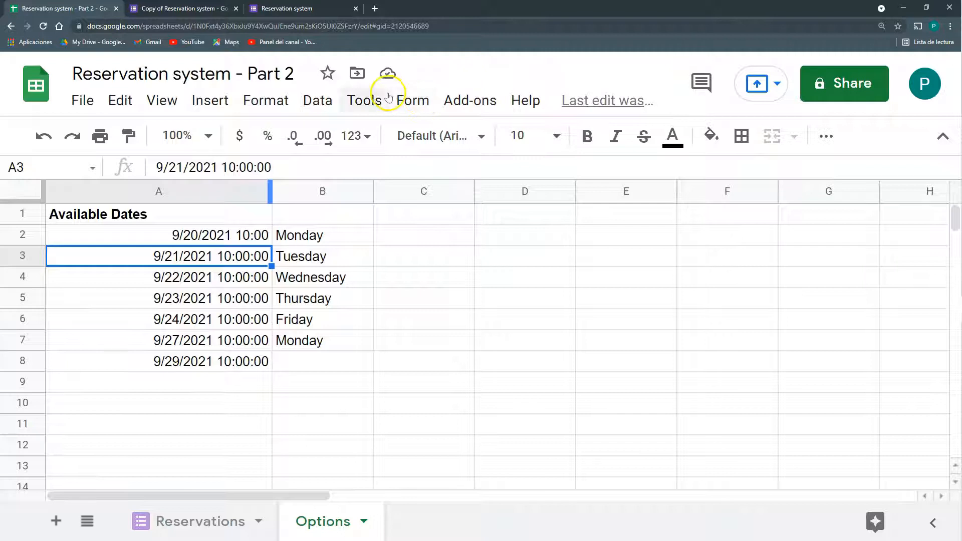
pyautogui.click(166, 9)
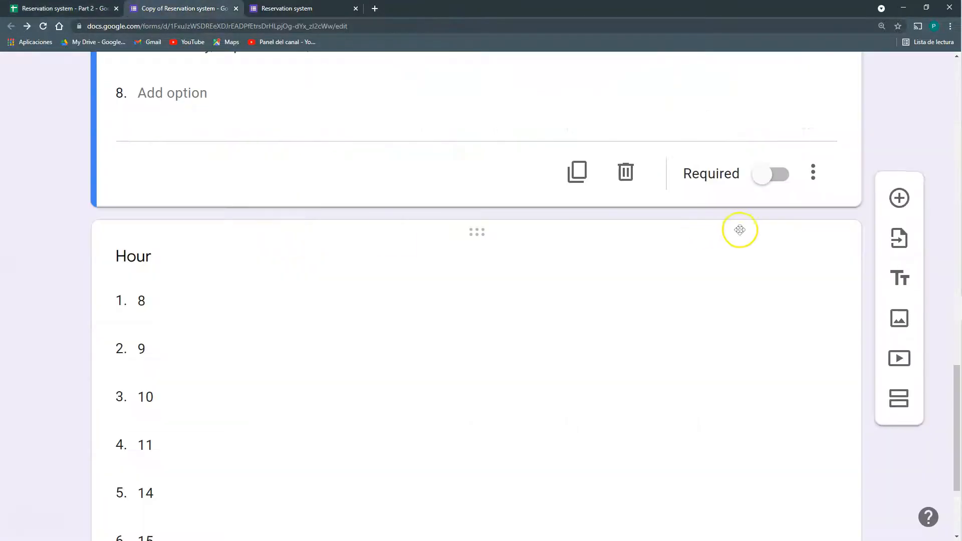
pyautogui.click(833, 243)
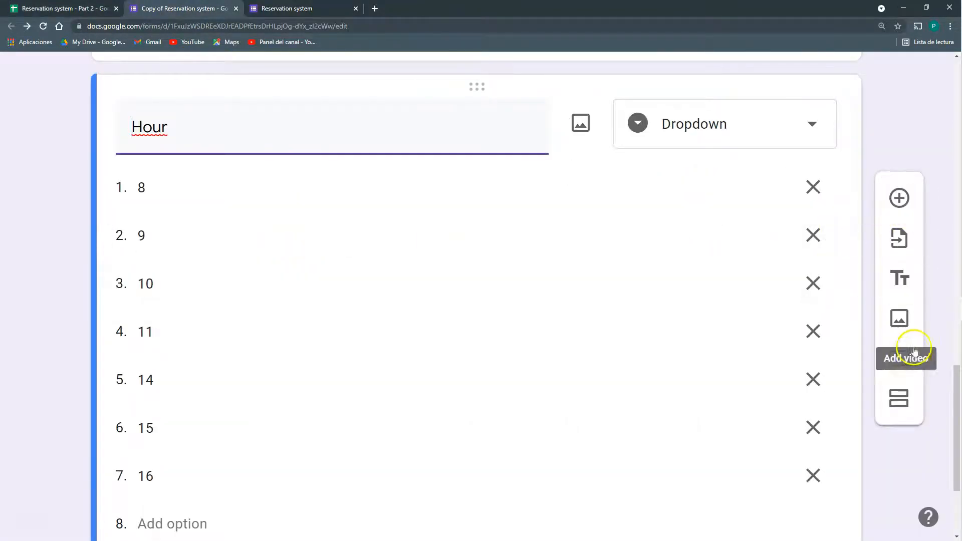
pyautogui.scroll(-3, 881, 357)
pyautogui.click(627, 445)
# Open the spreadsheet's bound Apps Script editor via Tools > Script editor
pyautogui.click(62, 9)
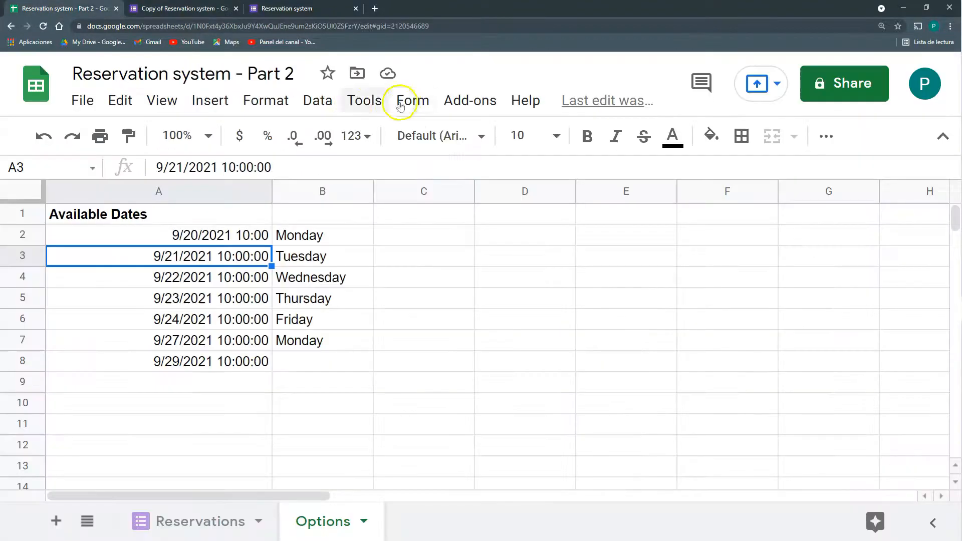
pyautogui.click(357, 102)
pyautogui.click(434, 210)
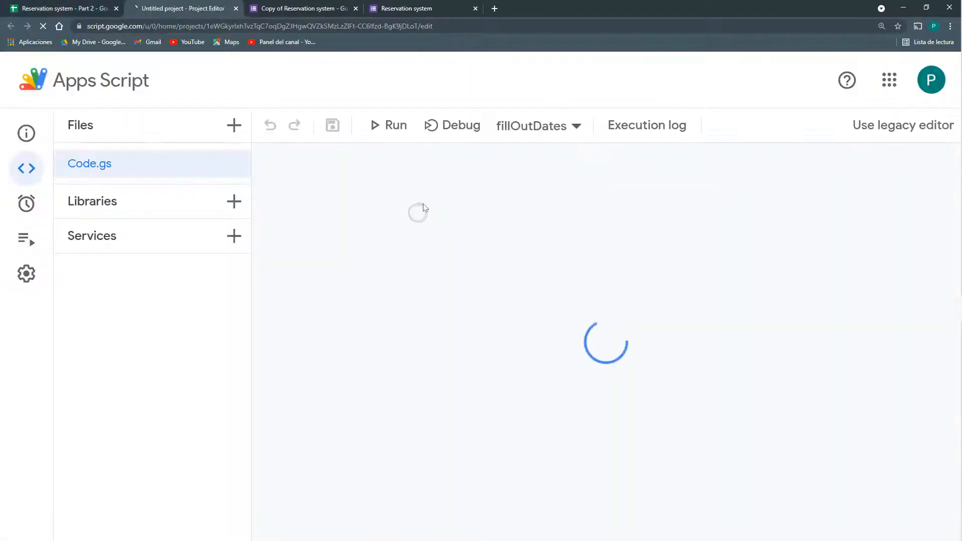
# Delete the hours and hourQuestion lines from fillOutDates and save the script
pyautogui.moveTo(605, 283); pyautogui.dragTo(313, 266)
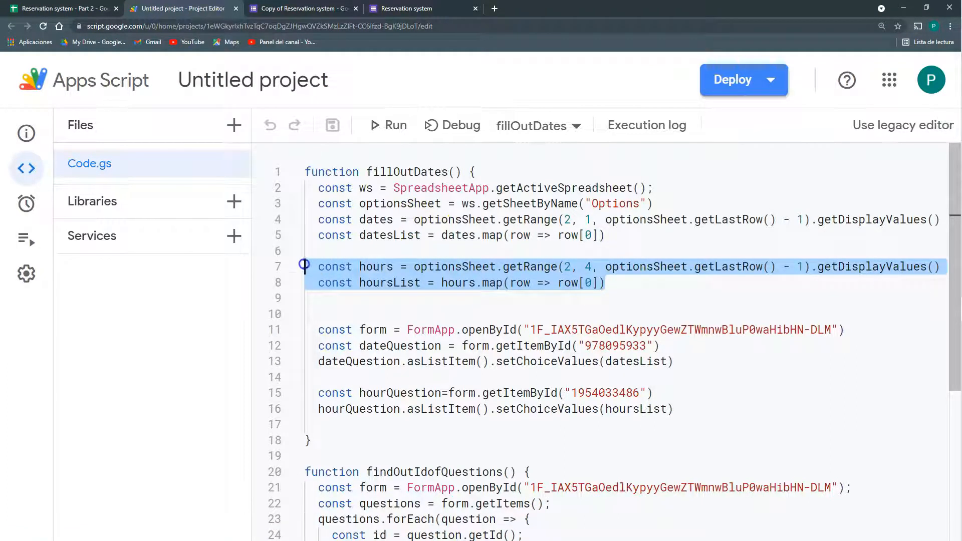
pyautogui.press('BackSpace')
pyautogui.press('BackSpace')
pyautogui.press('BackSpace')
pyautogui.press('BackSpace')
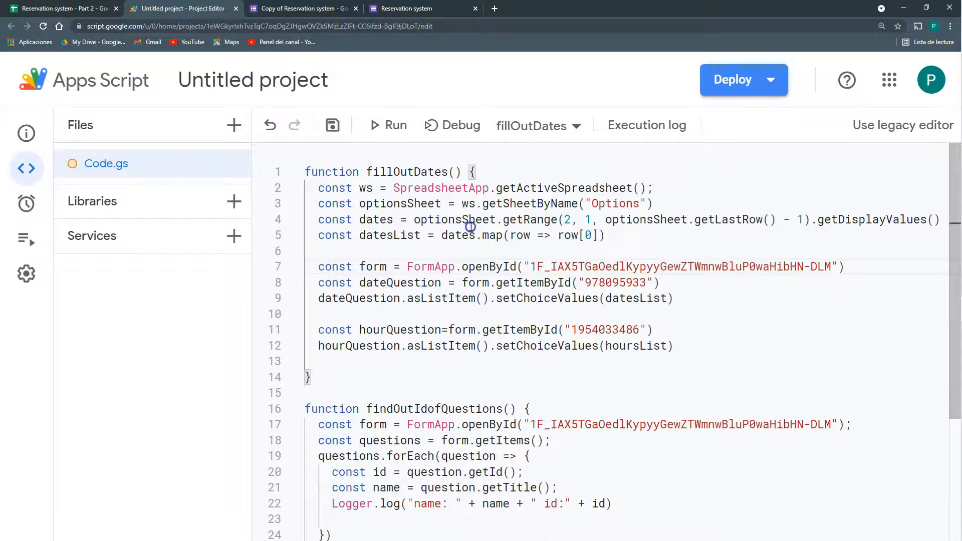
pyautogui.moveTo(674, 346); pyautogui.dragTo(310, 334)
pyautogui.press('BackSpace')
pyautogui.press('BackSpace')
pyautogui.press('BackSpace')
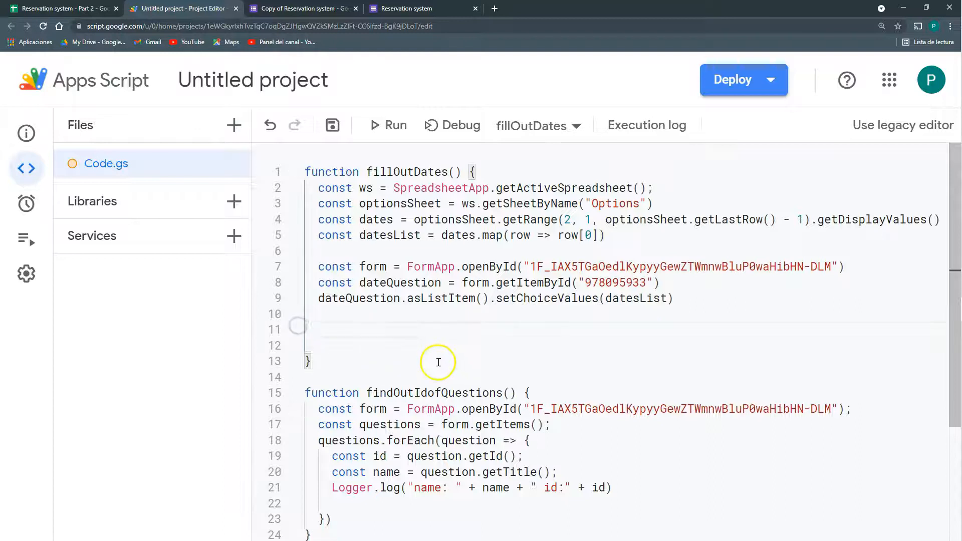
pyautogui.click(334, 126)
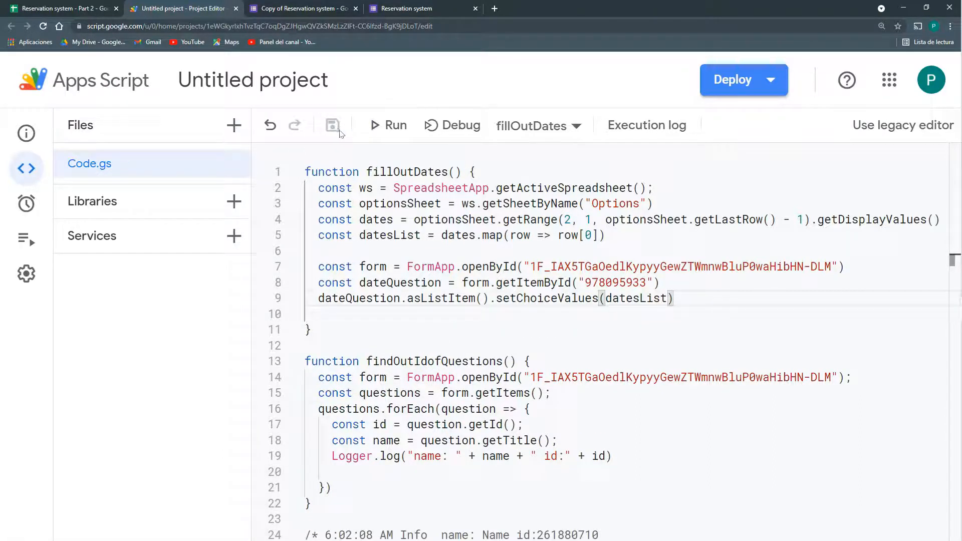
# Extend the Options date list with 9/30/2021 10:00:00 in A9
pyautogui.click(301, 8)
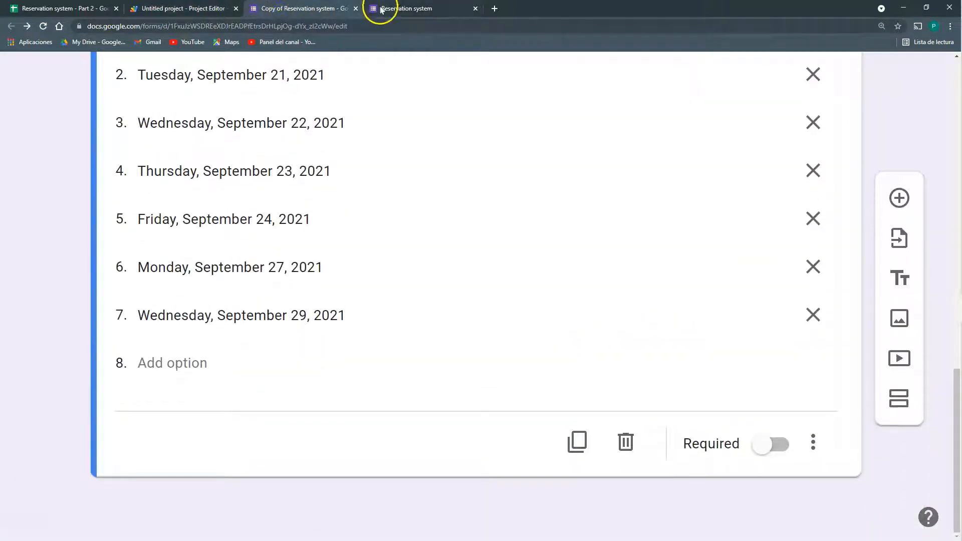
pyautogui.click(202, 10)
pyautogui.click(300, 8)
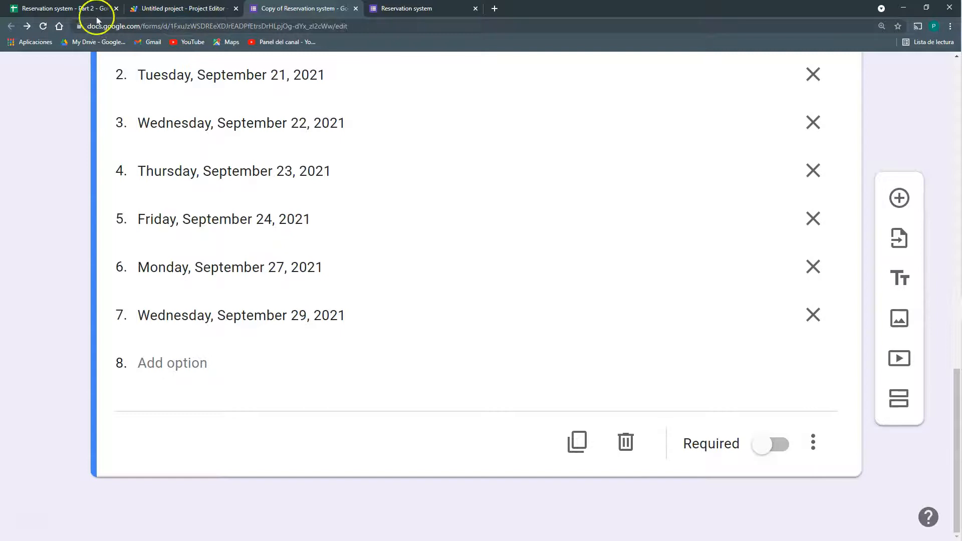
pyautogui.click(70, 8)
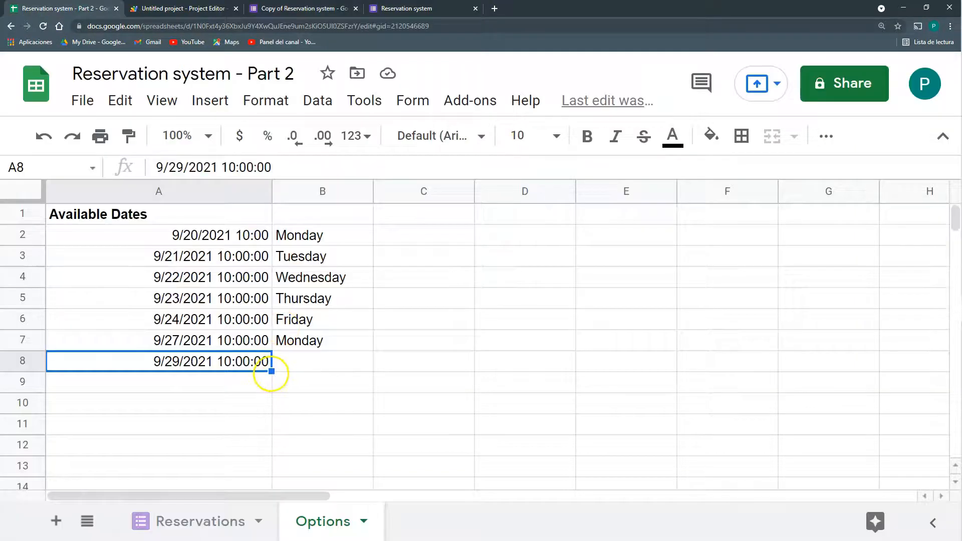
pyautogui.moveTo(271, 374); pyautogui.dragTo(254, 389)
pyautogui.click(254, 386)
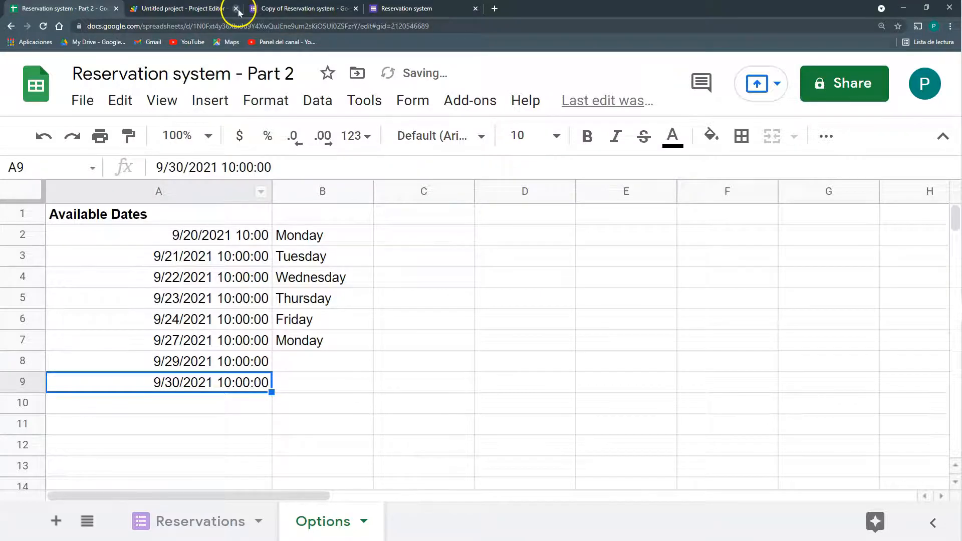
# Reload the live form and choose 9/21/2021 10:00:00 as the class date
pyautogui.click(256, 9)
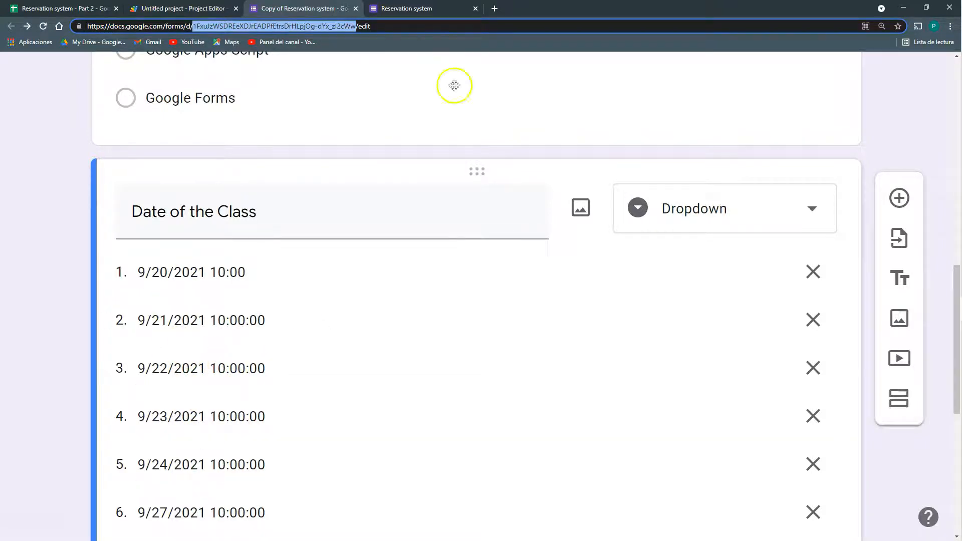
pyautogui.click(420, 9)
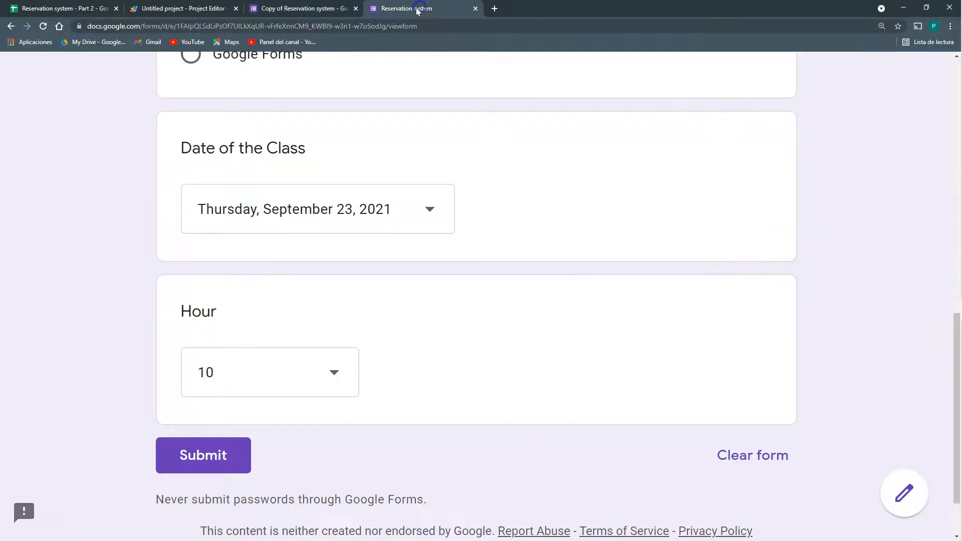
pyautogui.click(43, 26)
pyautogui.click(278, 298)
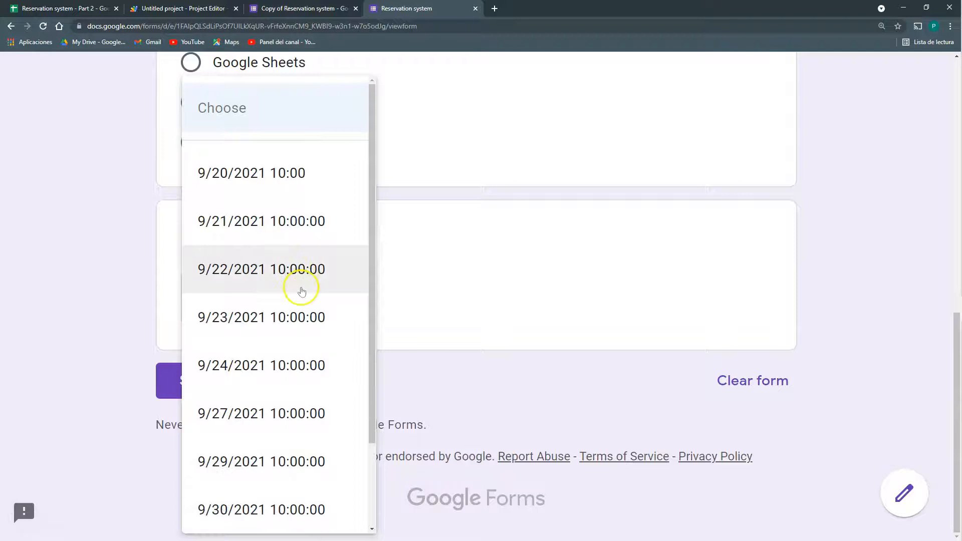
pyautogui.click(286, 211)
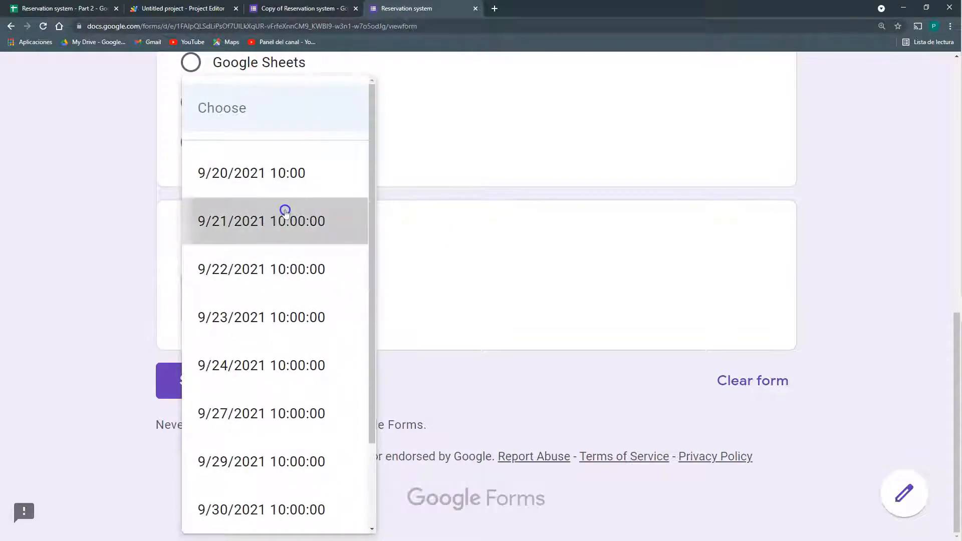
# Enter an email address, pick Google Forms as the class, and submit
pyautogui.scroll(10, 283, 213)
pyautogui.click(252, 333)
pyautogui.scroll(-10, 252, 333)
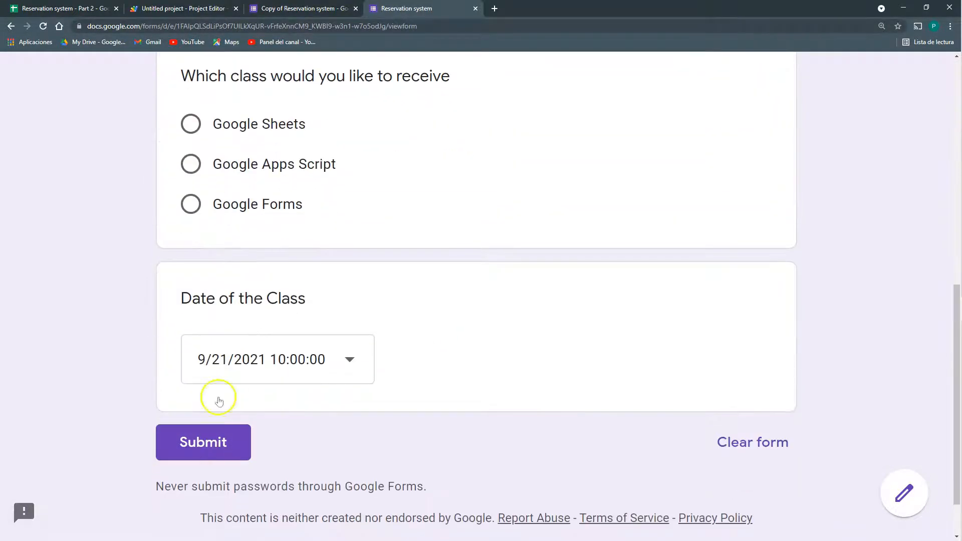
pyautogui.click(192, 204)
pyautogui.click(196, 476)
# Check the new response row and its recorded class date in B5
pyautogui.click(62, 8)
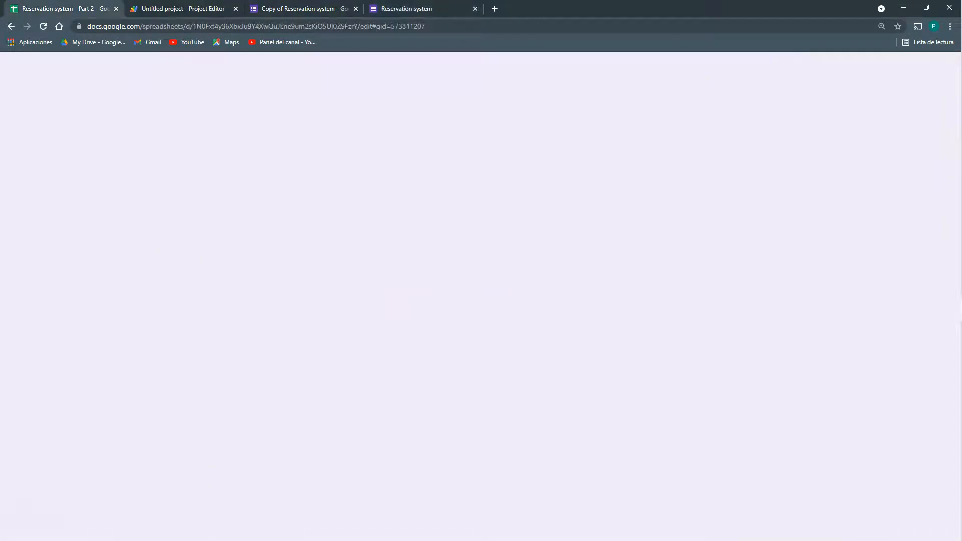
pyautogui.click(229, 322)
pyautogui.click(198, 301)
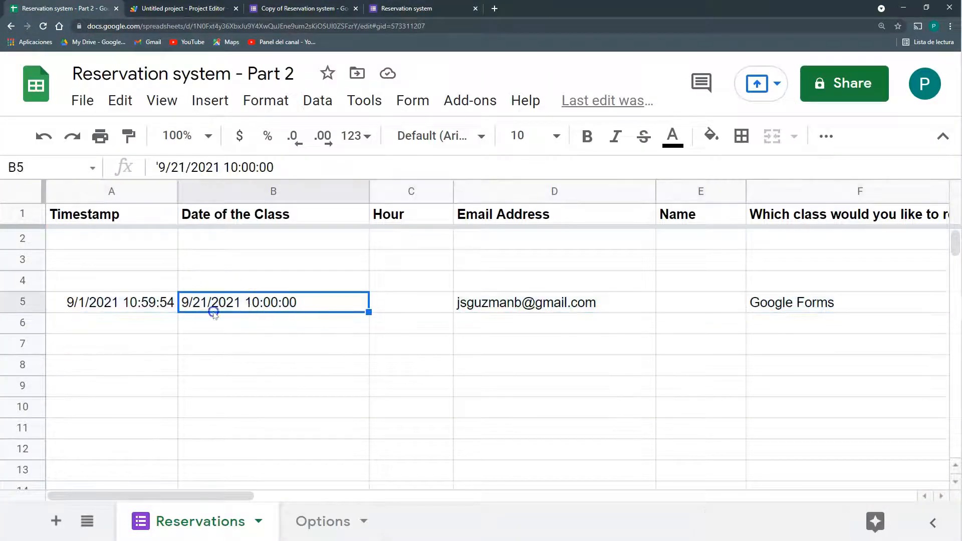
# Inspect the Options sheet's 9/21/2021 date and the weekday formulas in column B
pyautogui.click(317, 509)
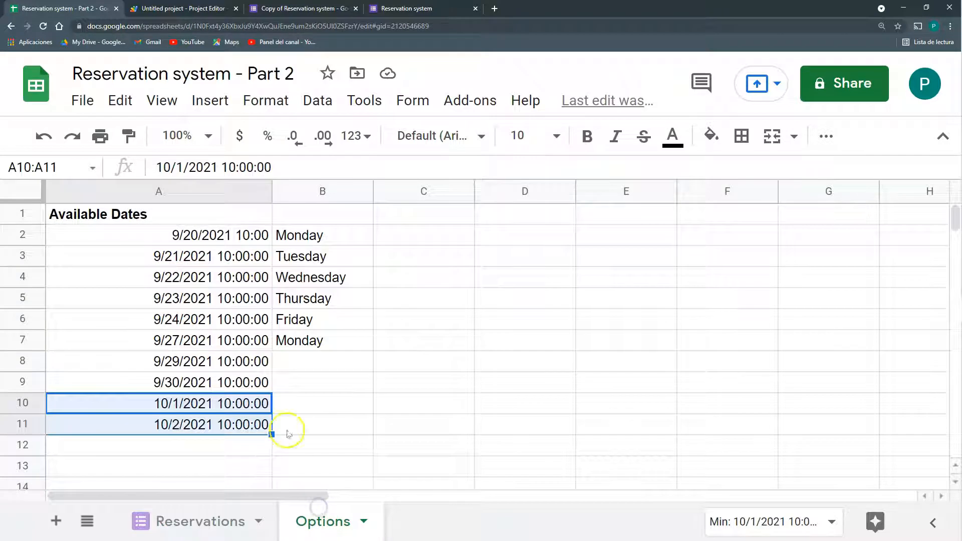
pyautogui.click(198, 257)
pyautogui.moveTo(198, 258); pyautogui.dragTo(308, 253)
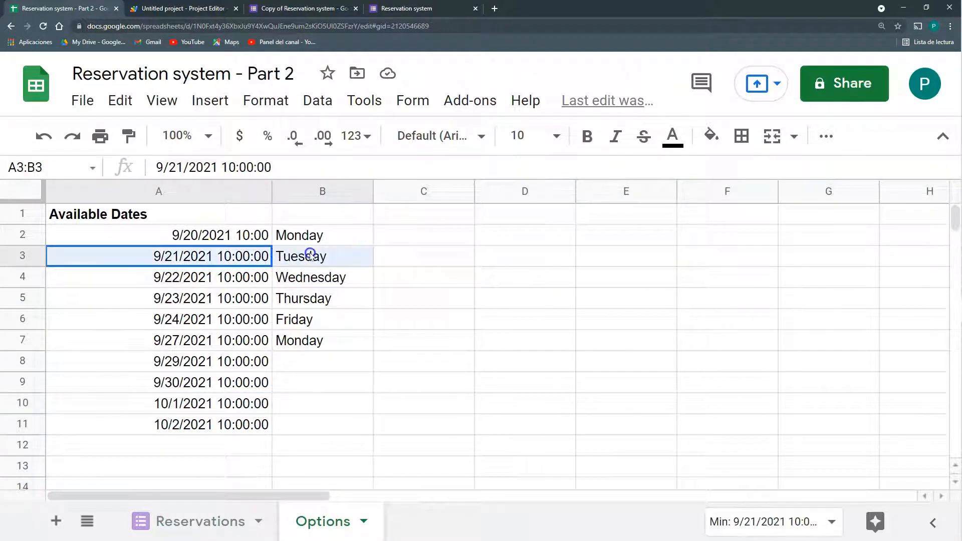
pyautogui.click(306, 283)
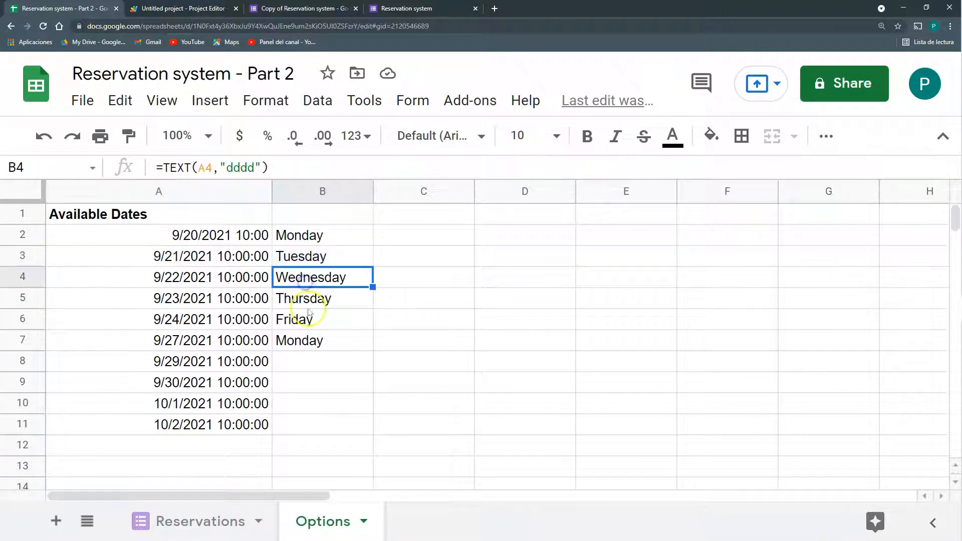
pyautogui.click(153, 256)
pyautogui.moveTo(250, 253); pyautogui.dragTo(304, 254)
pyautogui.click(336, 344)
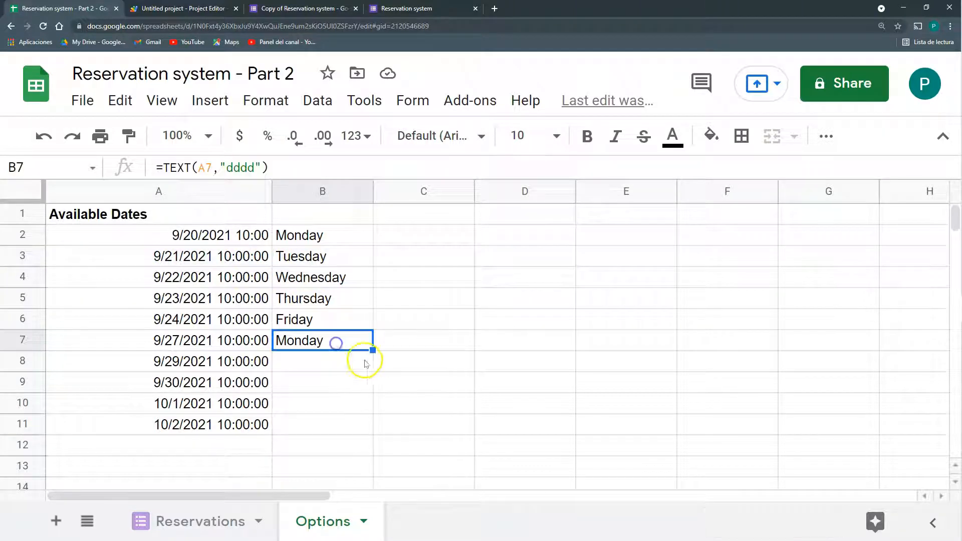
# Enter 'Day of the week' as the header in B1
pyautogui.click(309, 218)
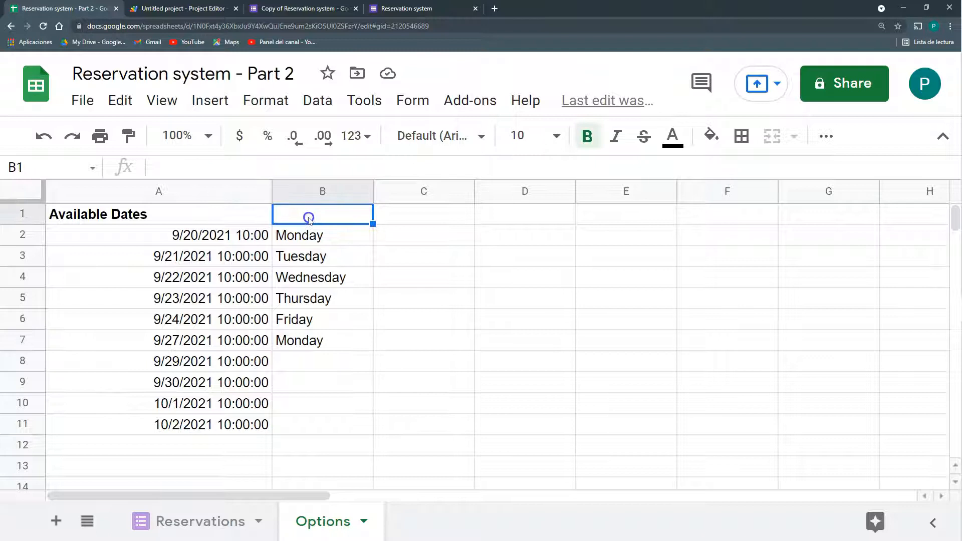
pyautogui.write('Day of')
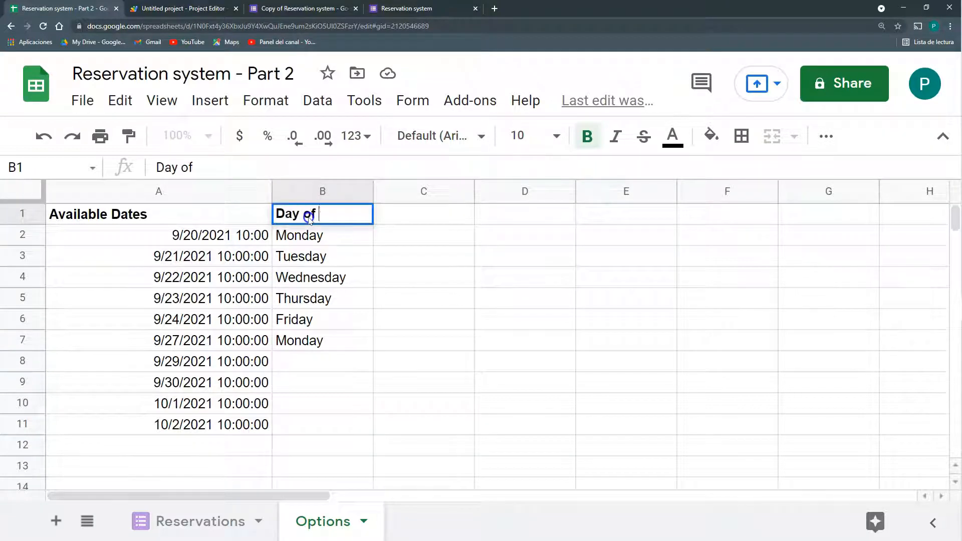
pyautogui.write(' the week')
pyautogui.press('Return')
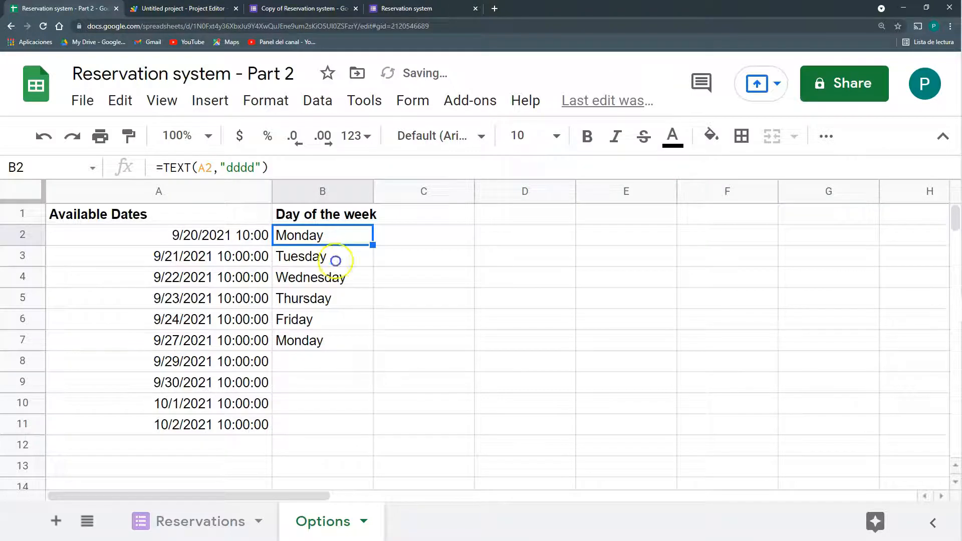
# Copy the weekday formula down to row 11 and extend B2's date reference to A2:A
pyautogui.click(336, 349)
pyautogui.moveTo(360, 418); pyautogui.dragTo(359, 417)
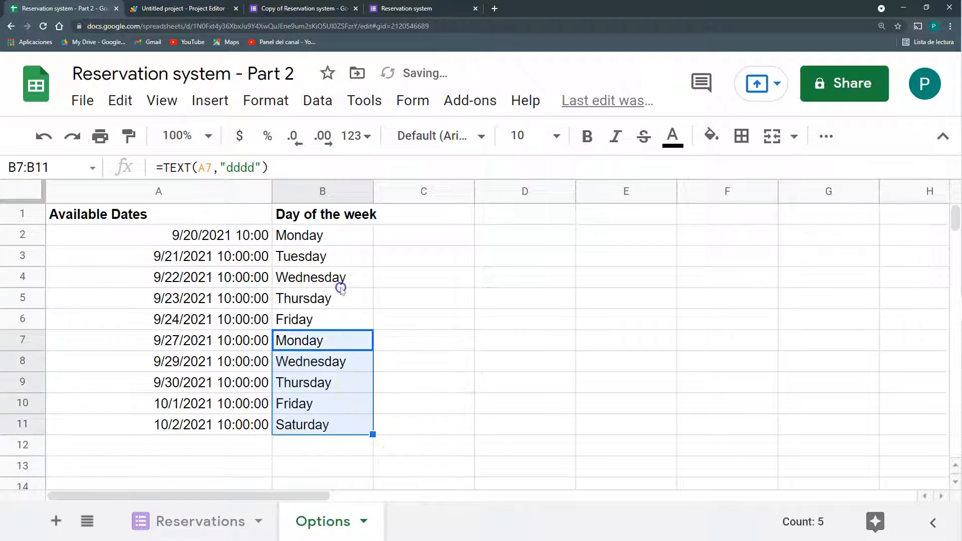
pyautogui.click(328, 236)
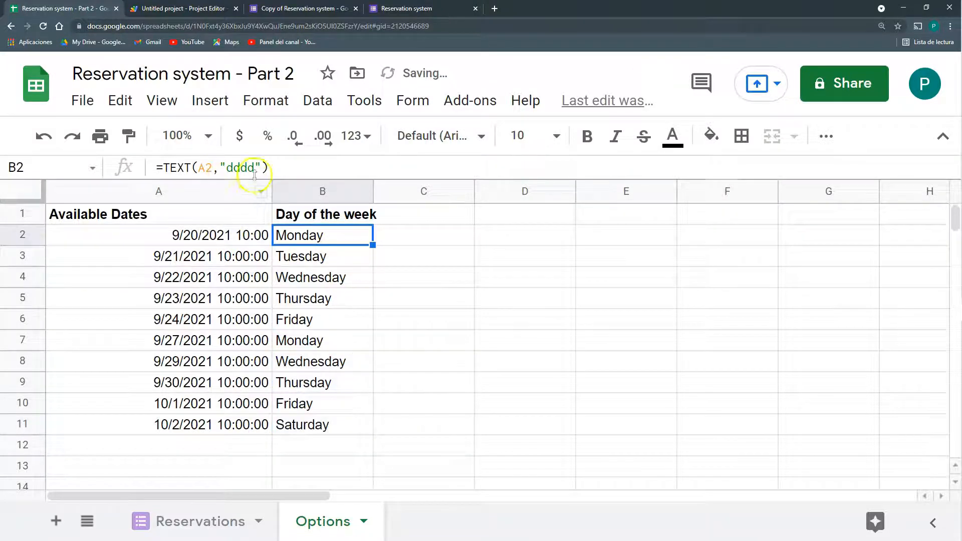
pyautogui.click(212, 168)
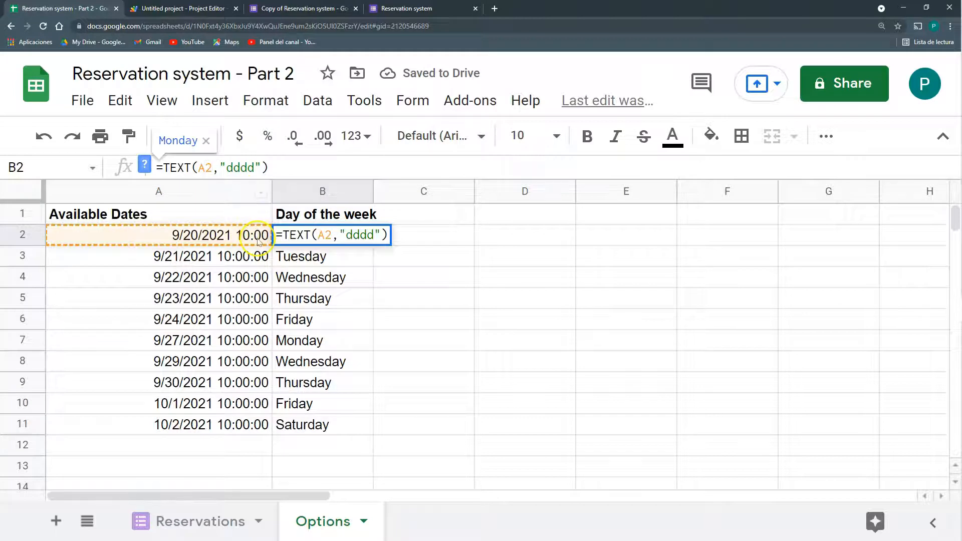
pyautogui.write(':A')
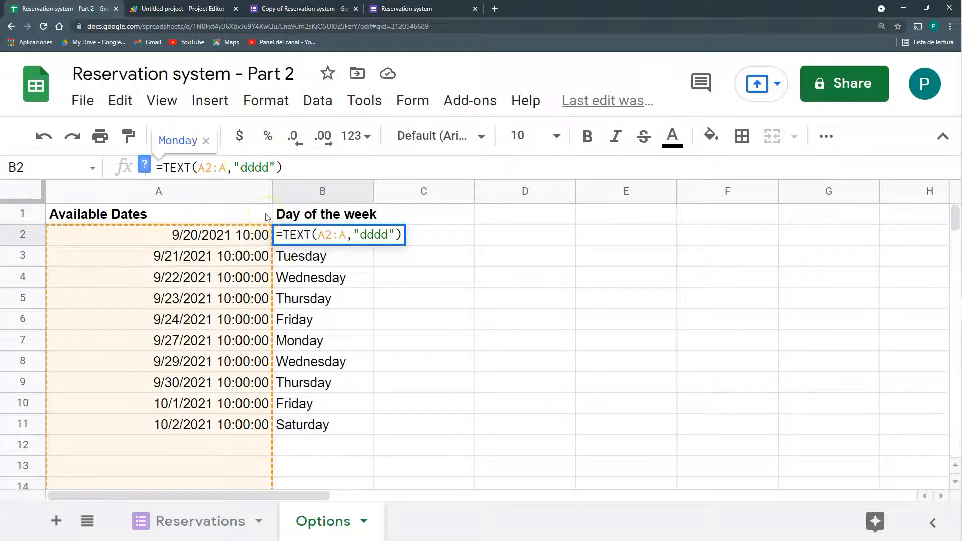
pyautogui.press('Return')
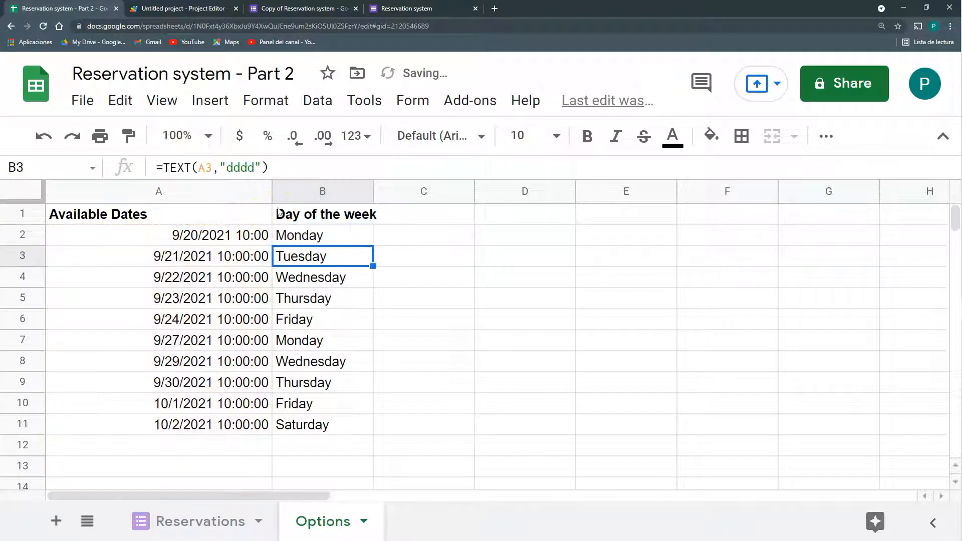
# Wrap B2's weekday formula in ArrayFormula and delete the old formulas in B3:B11
pyautogui.click(299, 238)
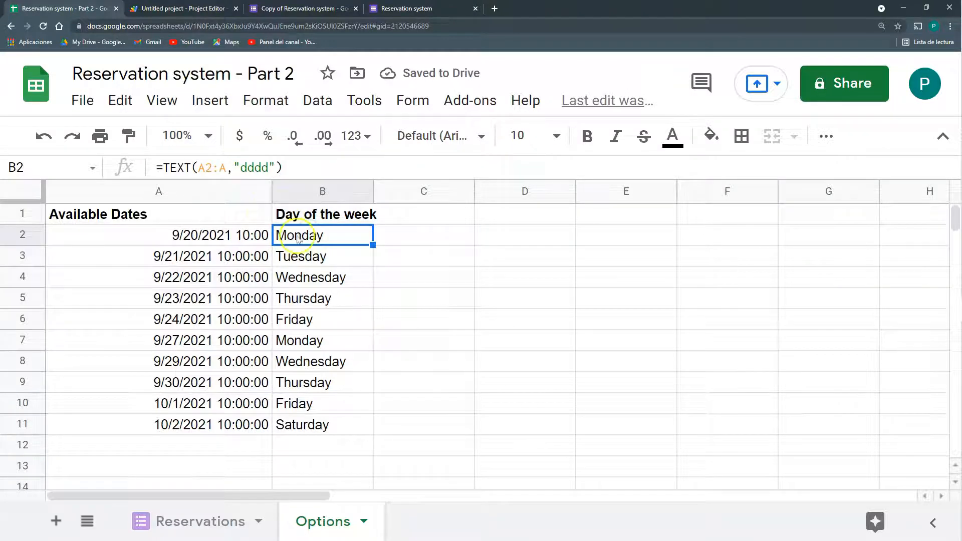
pyautogui.click(290, 167)
pyautogui.press('Escape')
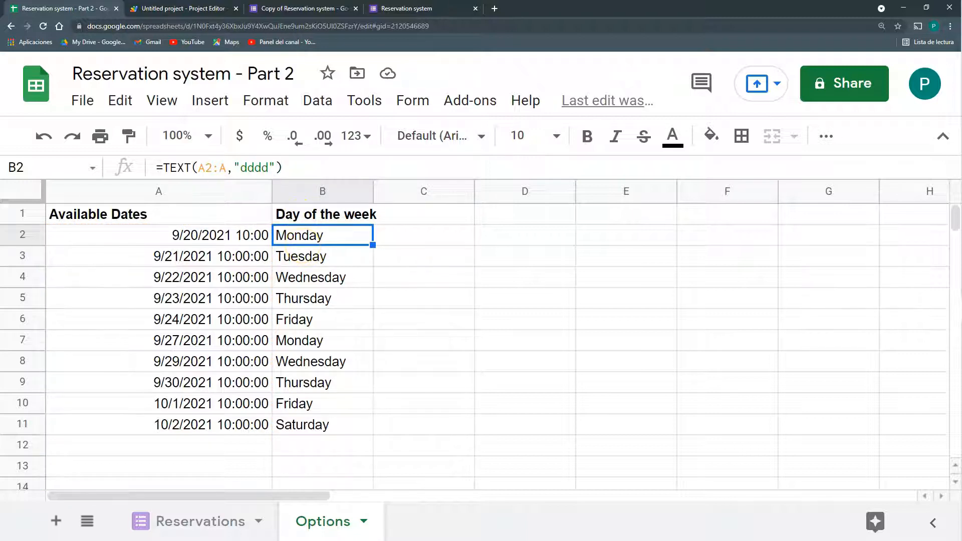
pyautogui.click(296, 166)
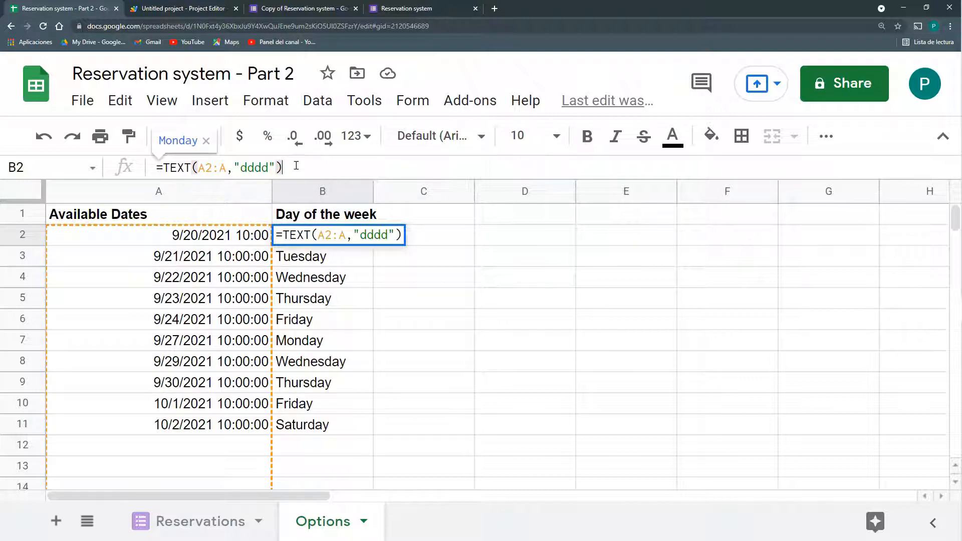
pyautogui.hotkey('ctrl', 'shift', 'Return')
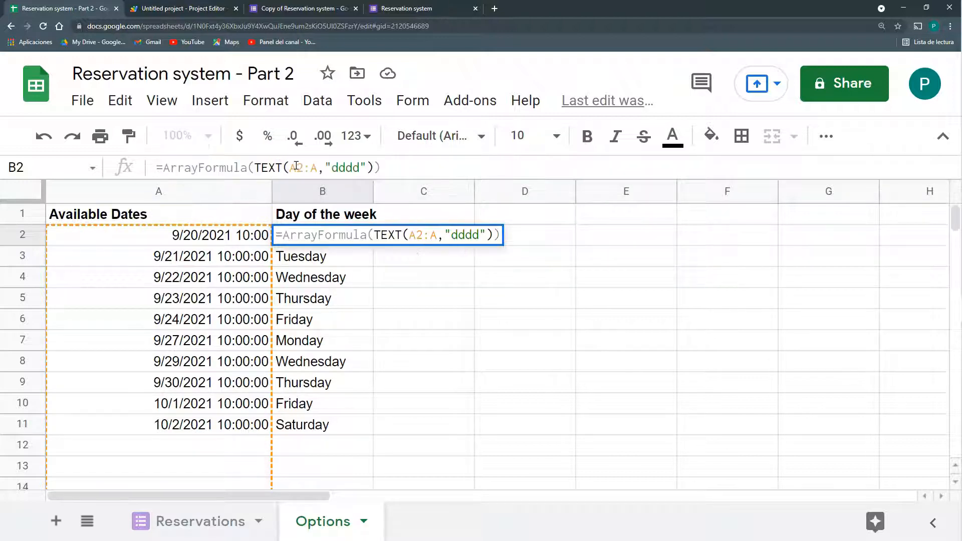
pyautogui.press('Return')
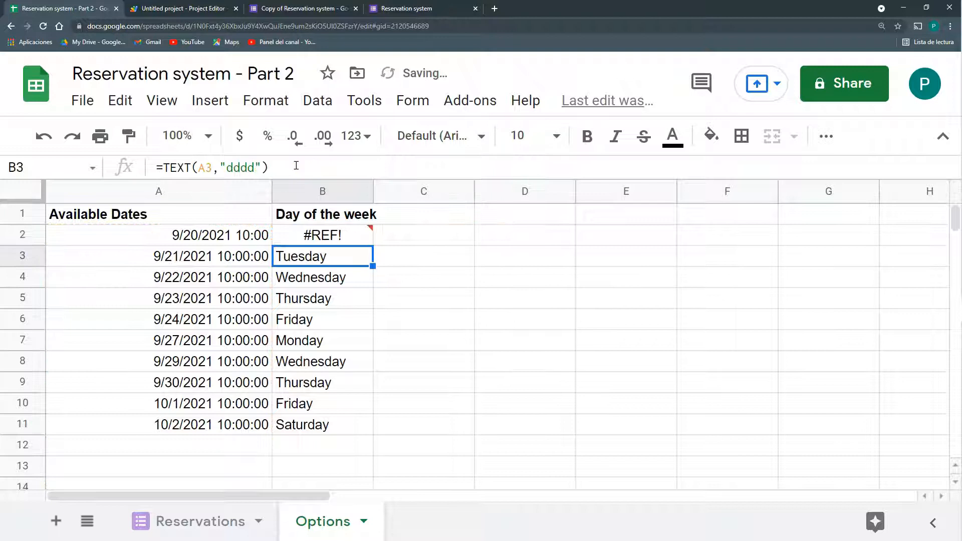
pyautogui.moveTo(351, 254); pyautogui.dragTo(329, 419)
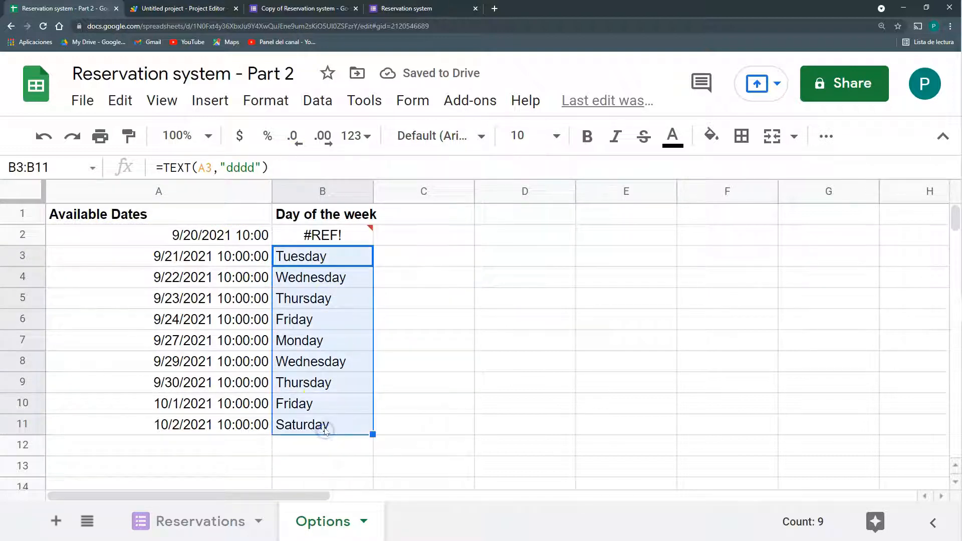
pyautogui.press('Delete')
# Add IF(A2:A="","", before TEXT in B2 so rows without dates stay blank
pyautogui.click(303, 446)
pyautogui.scroll(-2, 303, 446)
pyautogui.scroll(2, 308, 300)
pyautogui.click(304, 234)
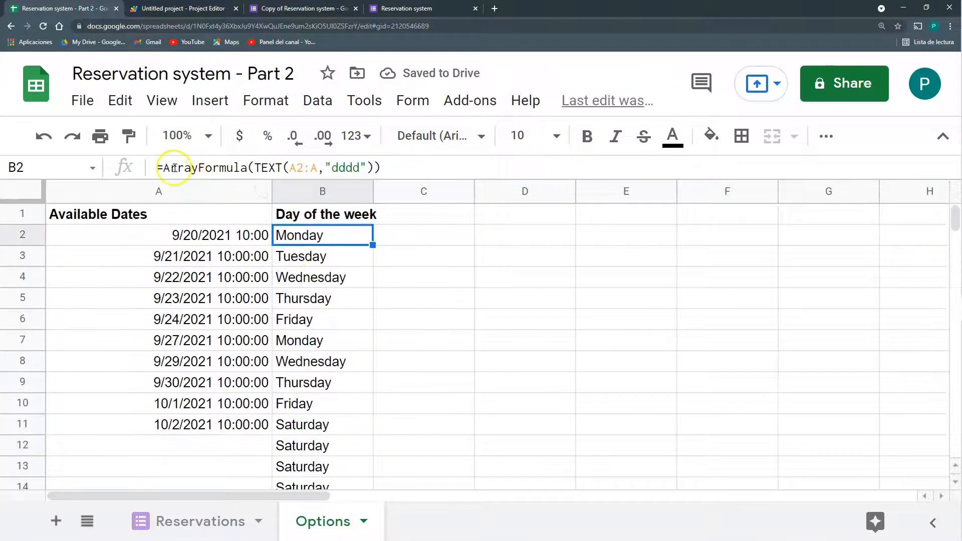
pyautogui.click(255, 166)
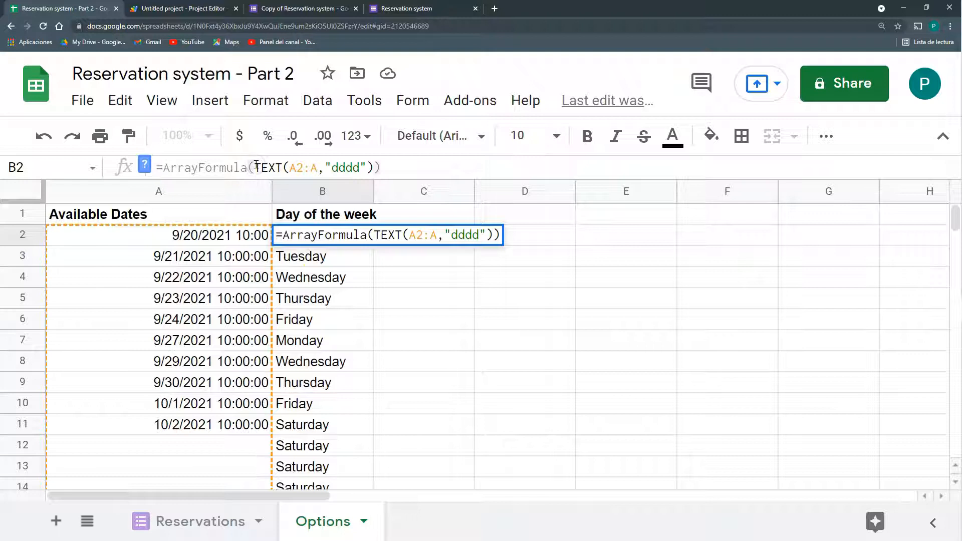
pyautogui.write('IF(')
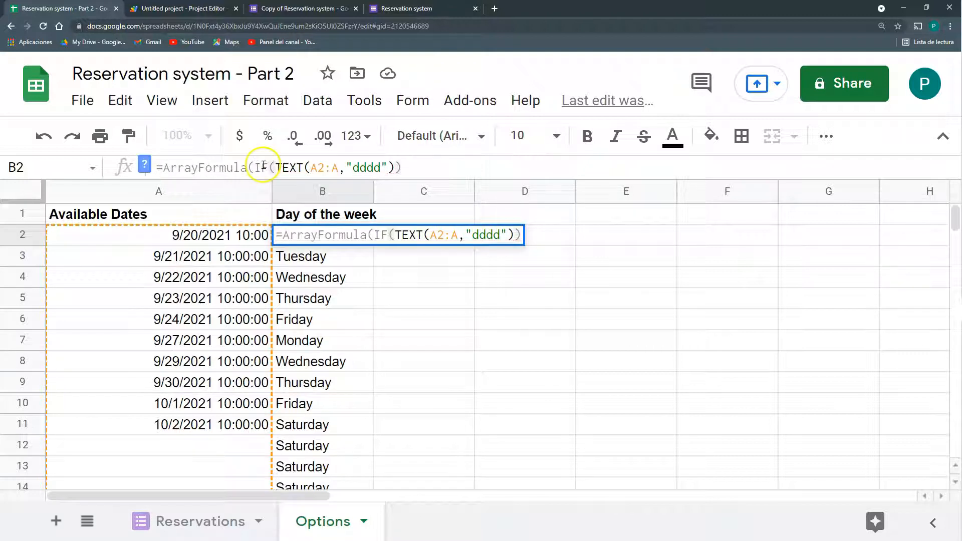
pyautogui.write('A2:a')
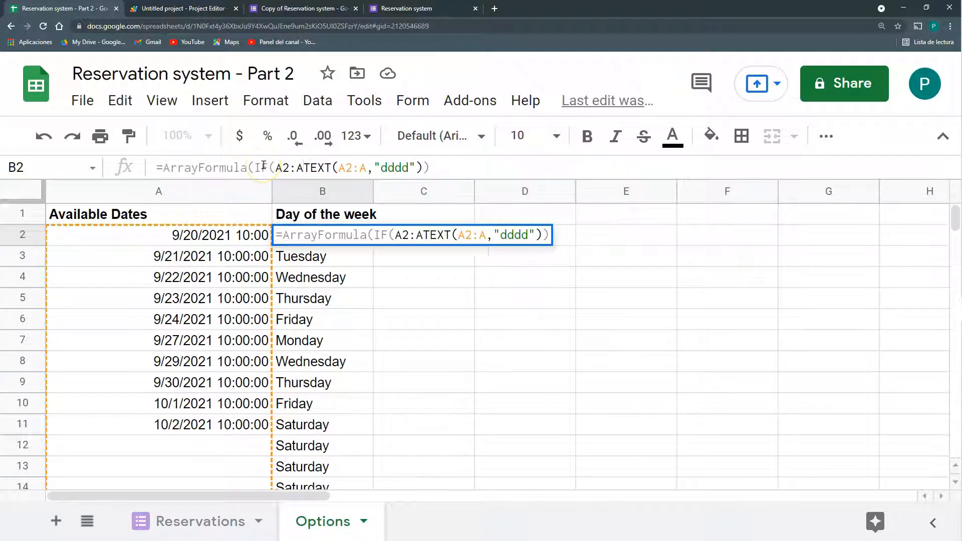
pyautogui.write('=""')
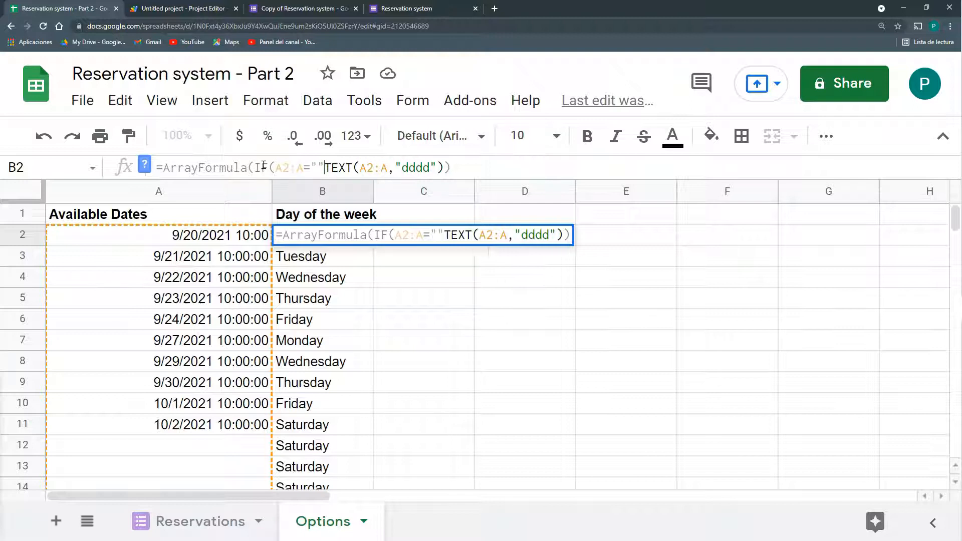
pyautogui.write(',"",')
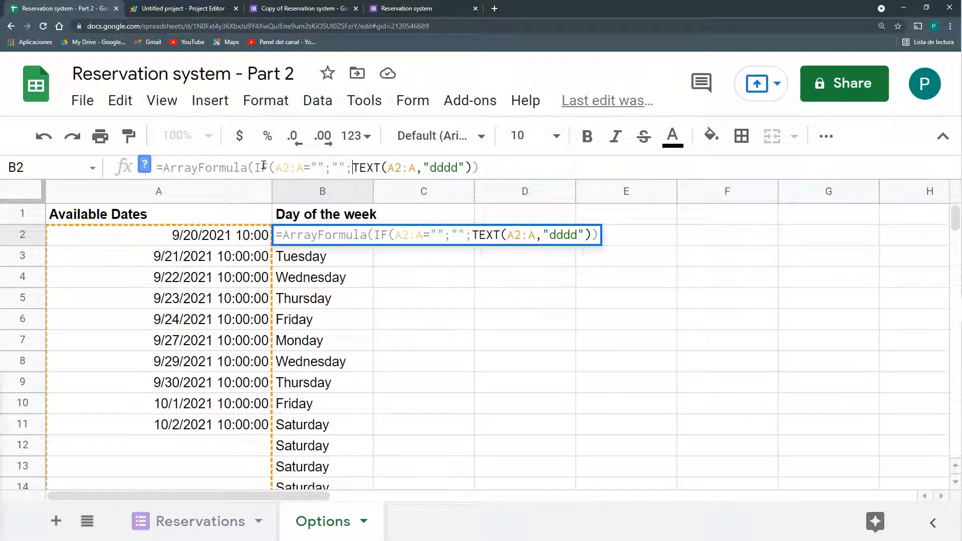
pyautogui.press('Return')
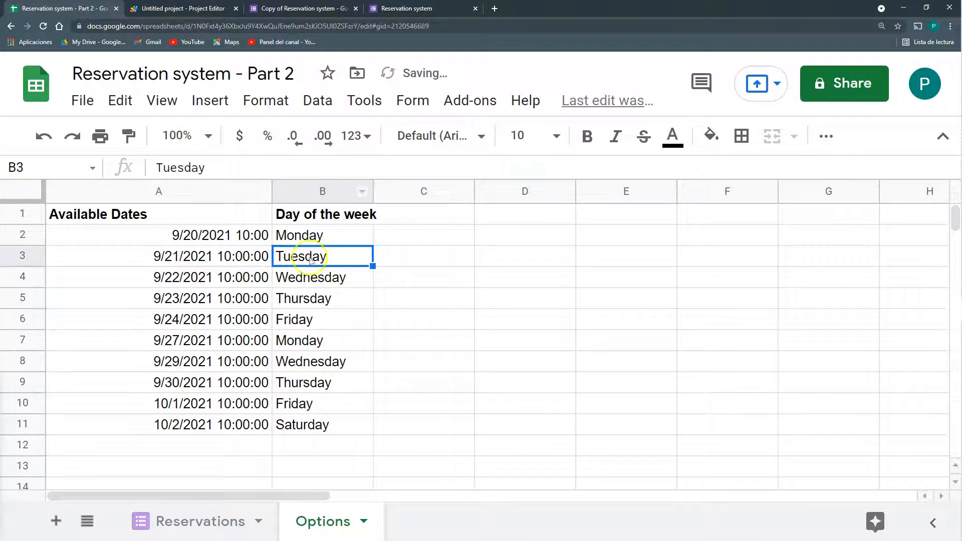
pyautogui.moveTo(258, 404); pyautogui.dragTo(271, 453)
# Extend the dates to 10/3/2021 (Sunday) in A12 and autofit columns A and B
pyautogui.click(257, 425)
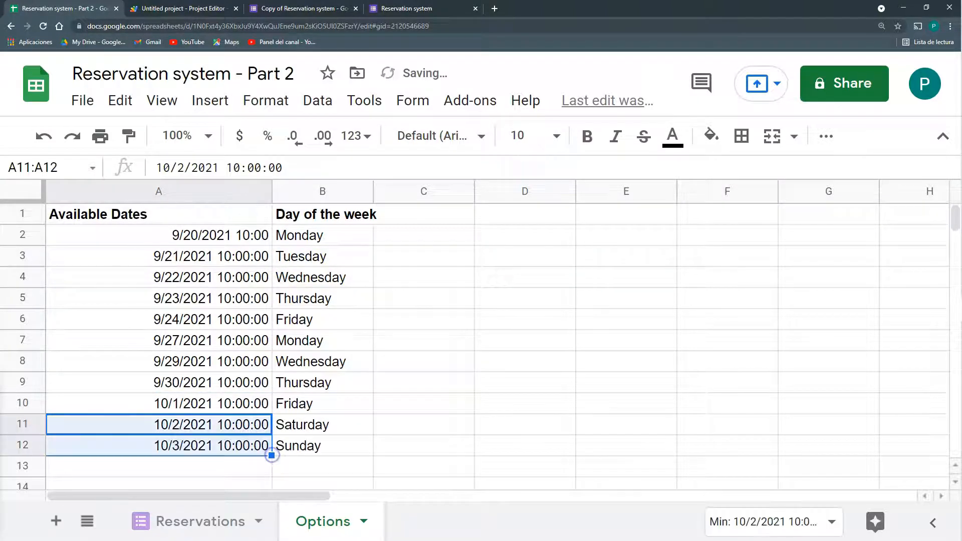
pyautogui.click(304, 449)
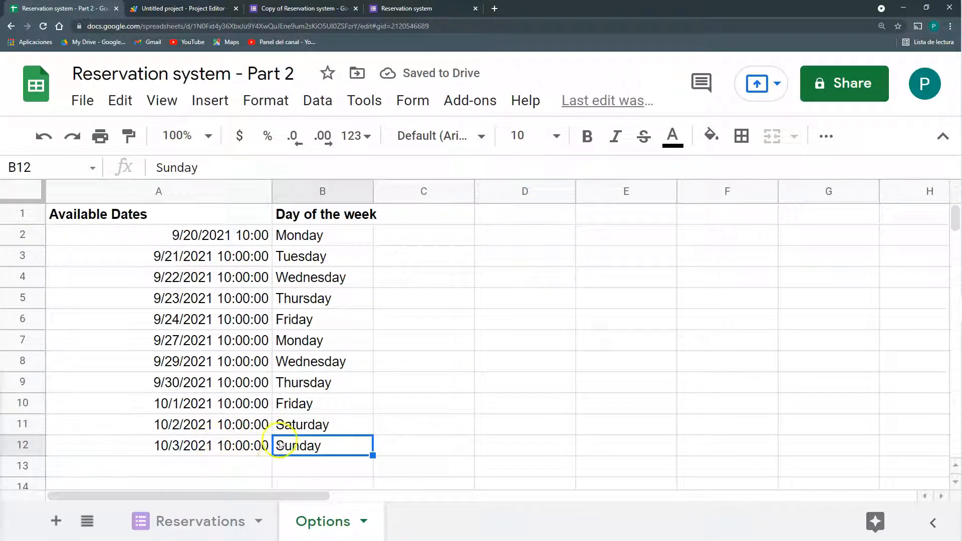
pyautogui.doubleClick(271, 192)
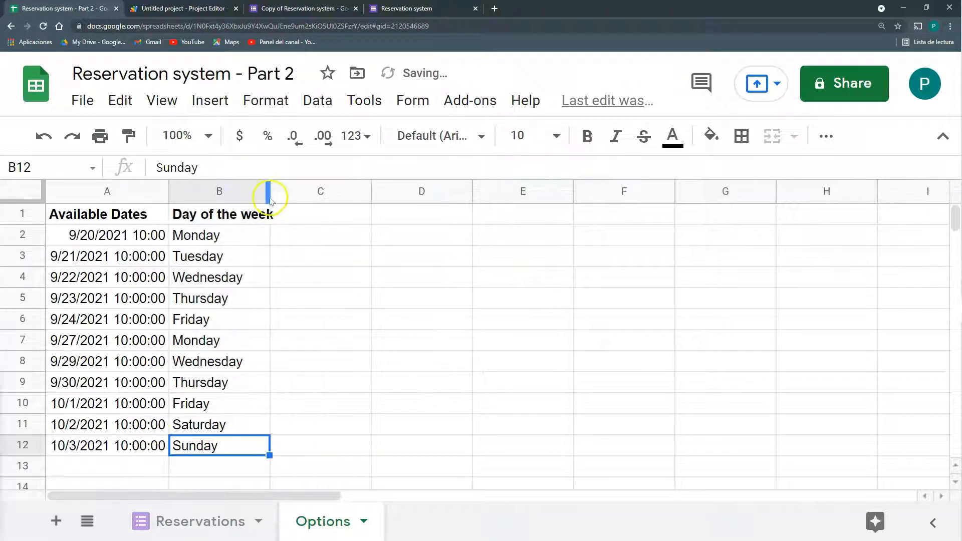
pyautogui.doubleClick(268, 193)
# Enter the header BOOKED in C1
pyautogui.click(302, 219)
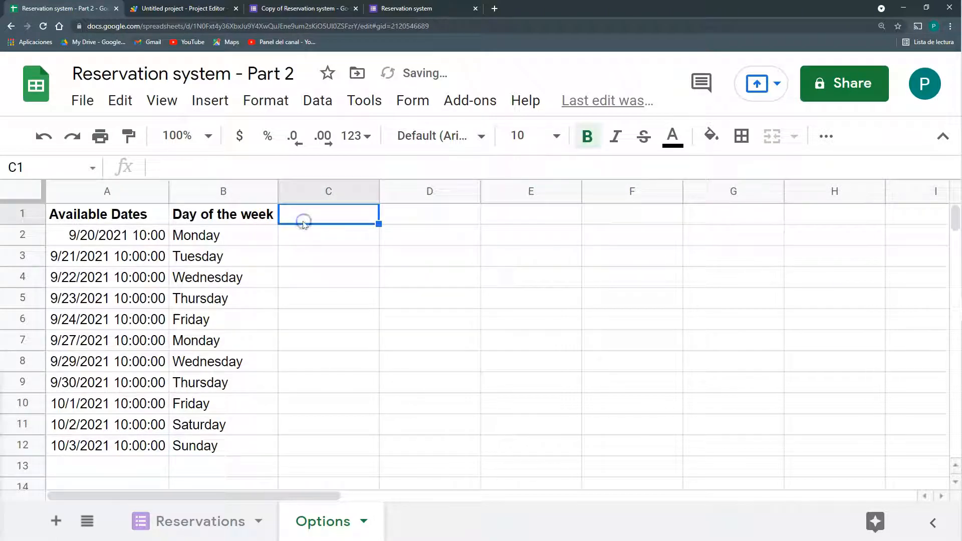
pyautogui.write('s')
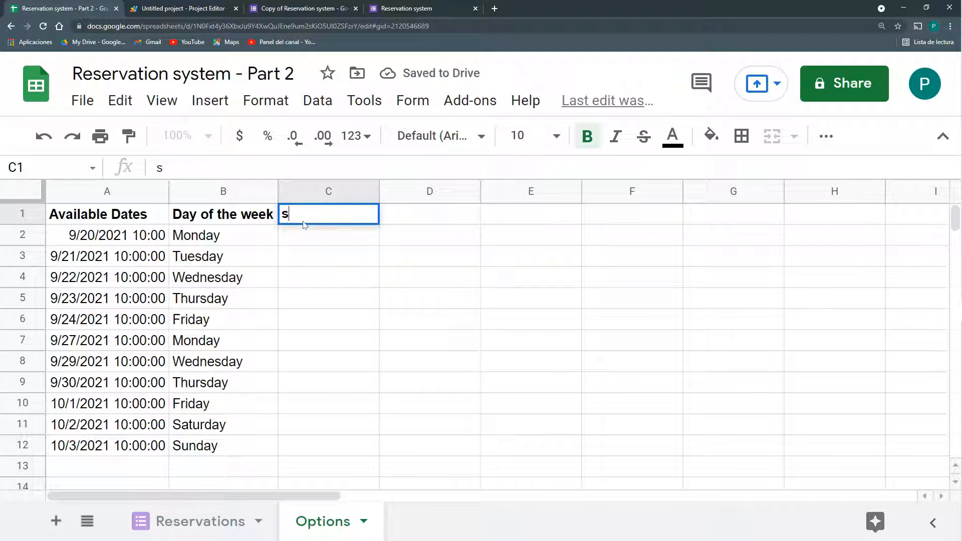
pyautogui.write('BOOKED')
pyautogui.press('Return')
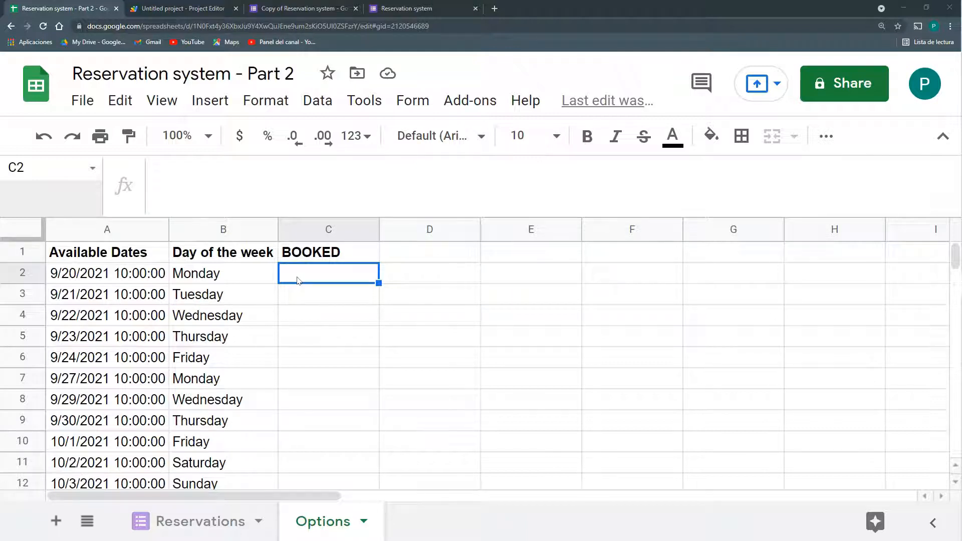
pyautogui.click(300, 299)
pyautogui.click(318, 279)
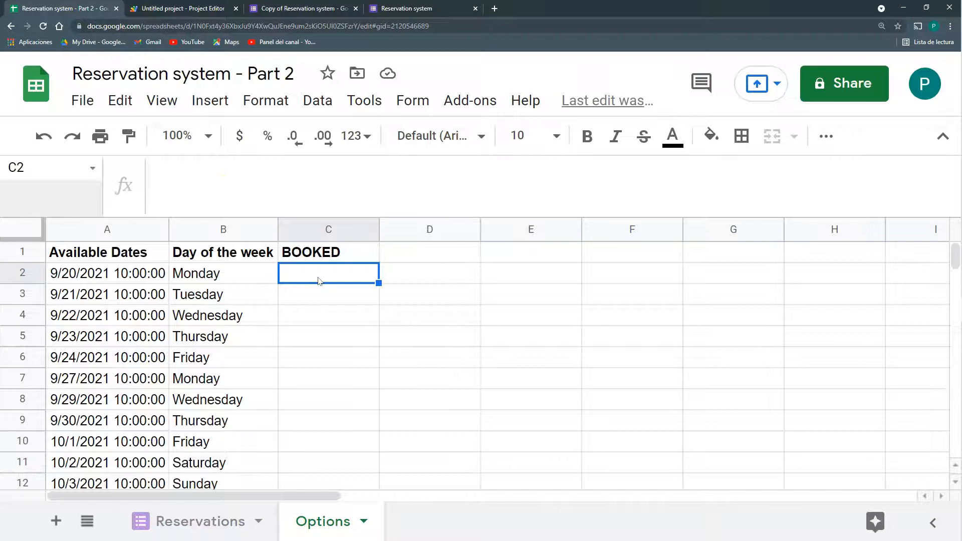
# Compare the 9/21/2021 option date with the Reservations booked dates, then select C3
pyautogui.click(145, 521)
pyautogui.click(295, 334)
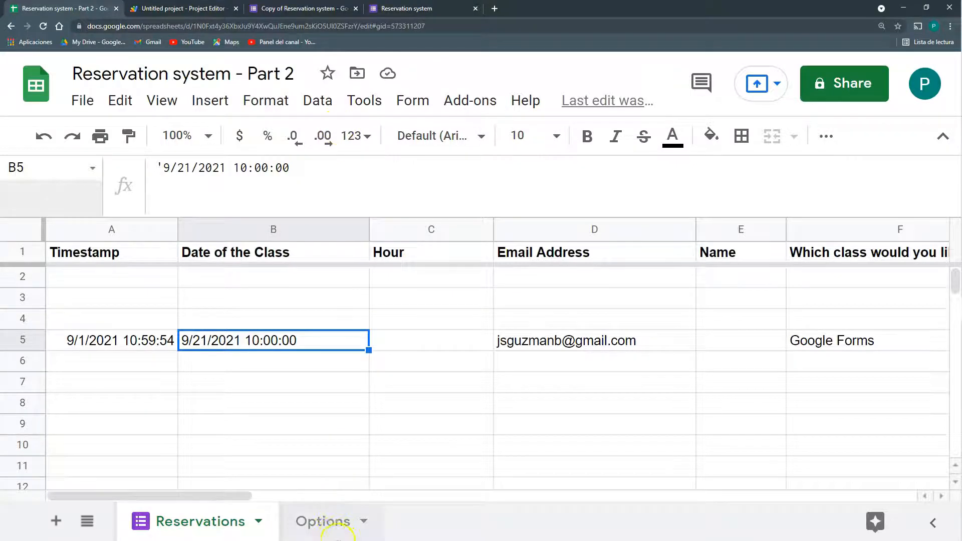
pyautogui.click(325, 531)
pyautogui.click(302, 296)
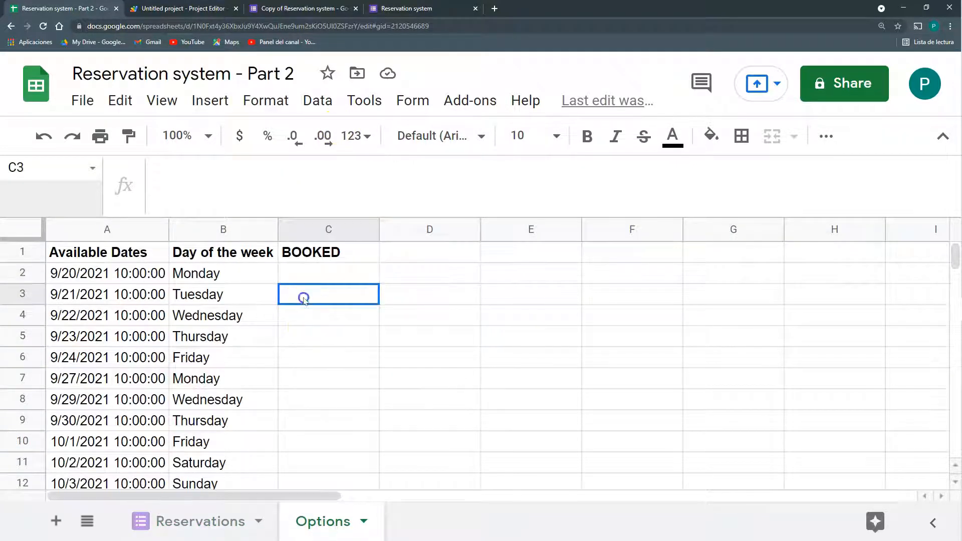
pyautogui.doubleClick(98, 301)
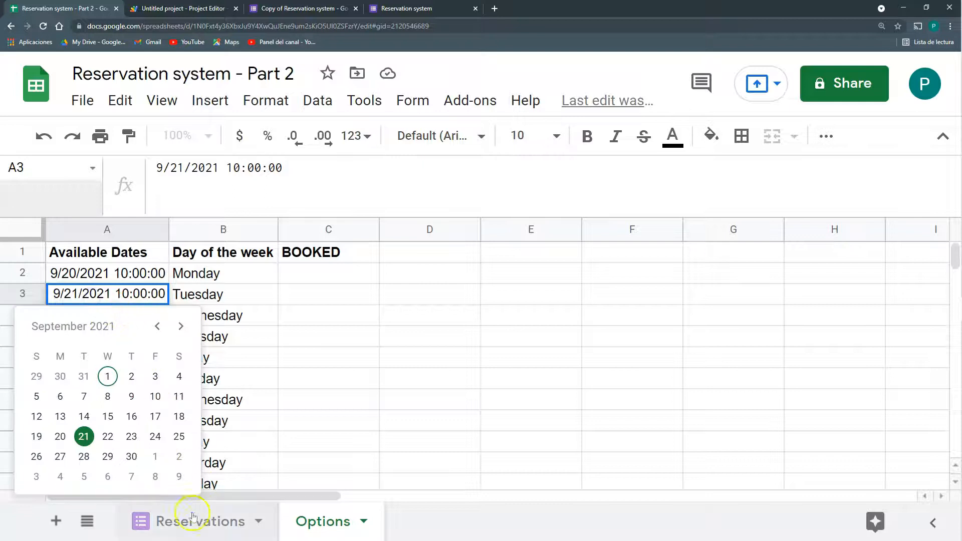
pyautogui.click(192, 518)
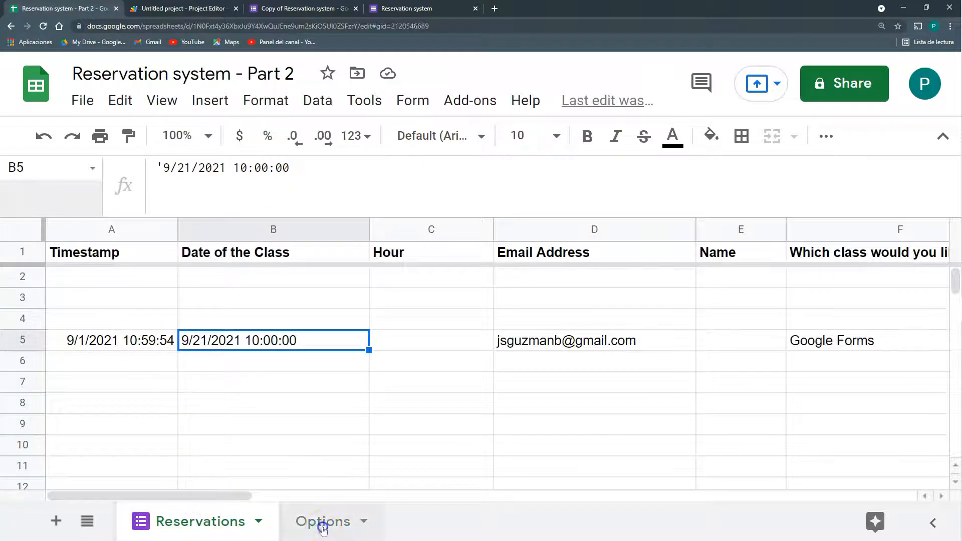
pyautogui.click(323, 527)
pyautogui.click(328, 299)
# Enter =VLOOKUP(A3;Reservations!B:B;1;0) in C3
pyautogui.write('=')
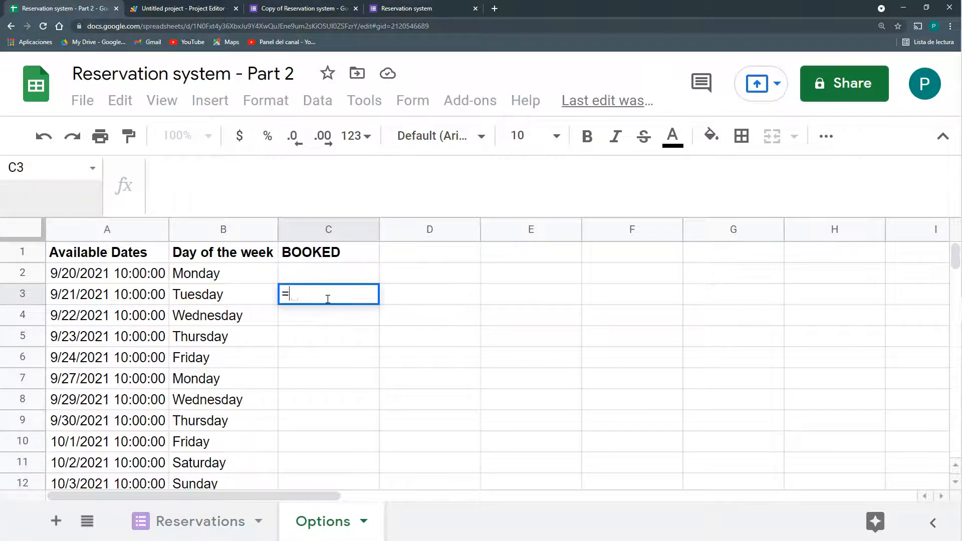
pyautogui.write('VLOOKUP(')
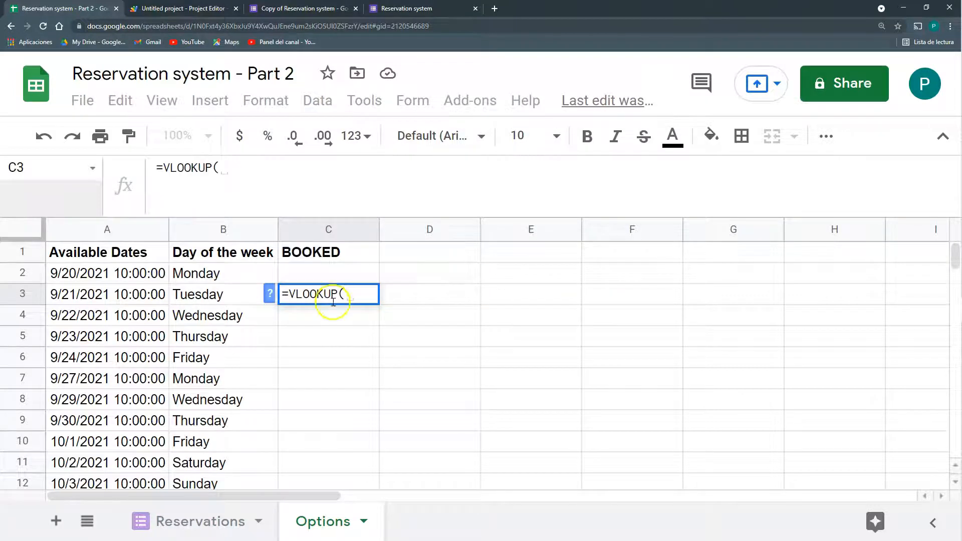
pyautogui.click(126, 293)
pyautogui.write(';')
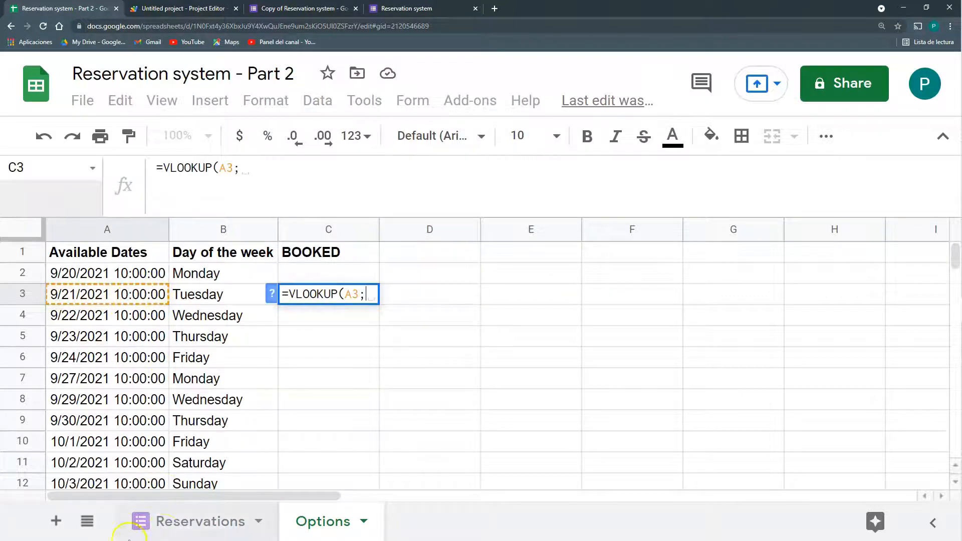
pyautogui.click(189, 525)
pyautogui.click(209, 229)
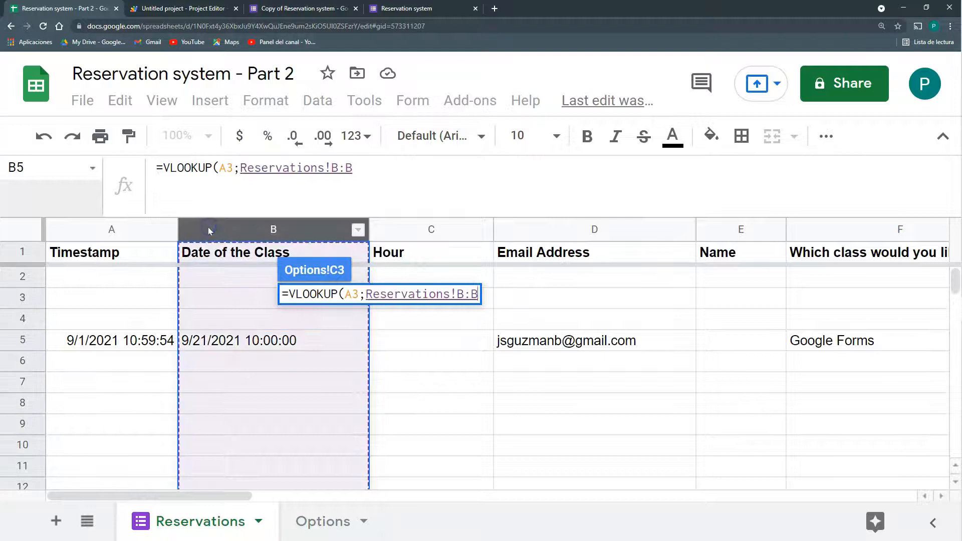
pyautogui.write(';1;0)')
pyautogui.press('Return')
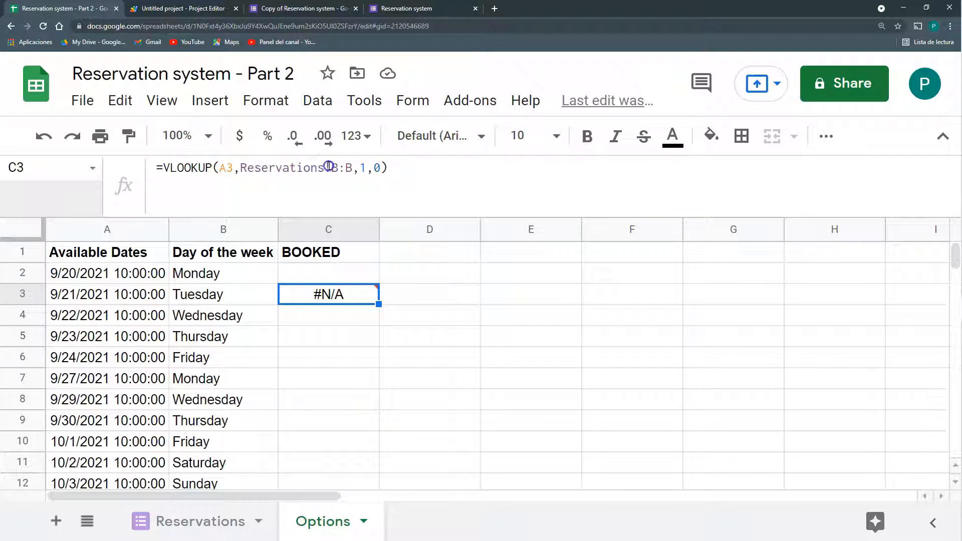
# Review C3's lookup, which returns #N/A, leaving it unchanged before moving to D3
pyautogui.moveTo(240, 167); pyautogui.dragTo(354, 168)
pyautogui.hotkey('ctrl', 'c')
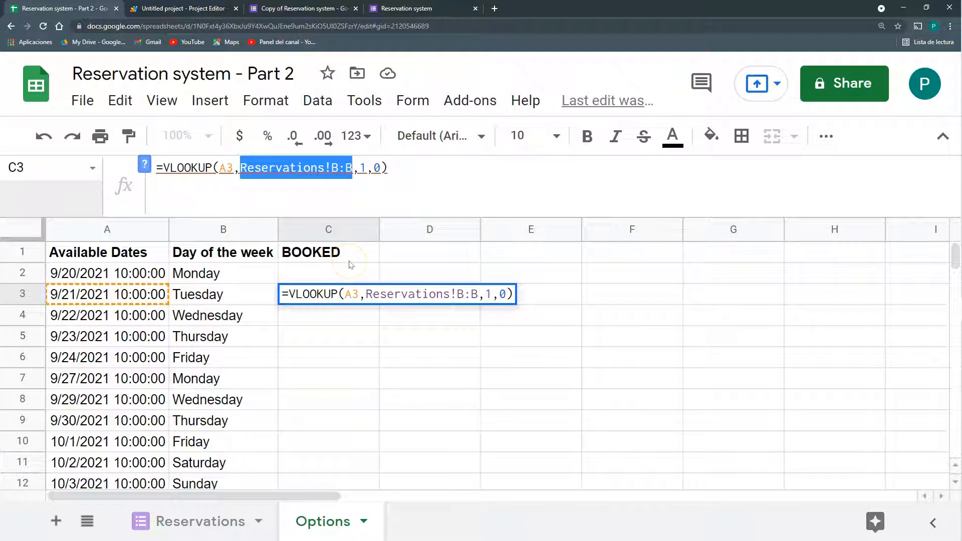
pyautogui.click(247, 251)
pyautogui.click(232, 272)
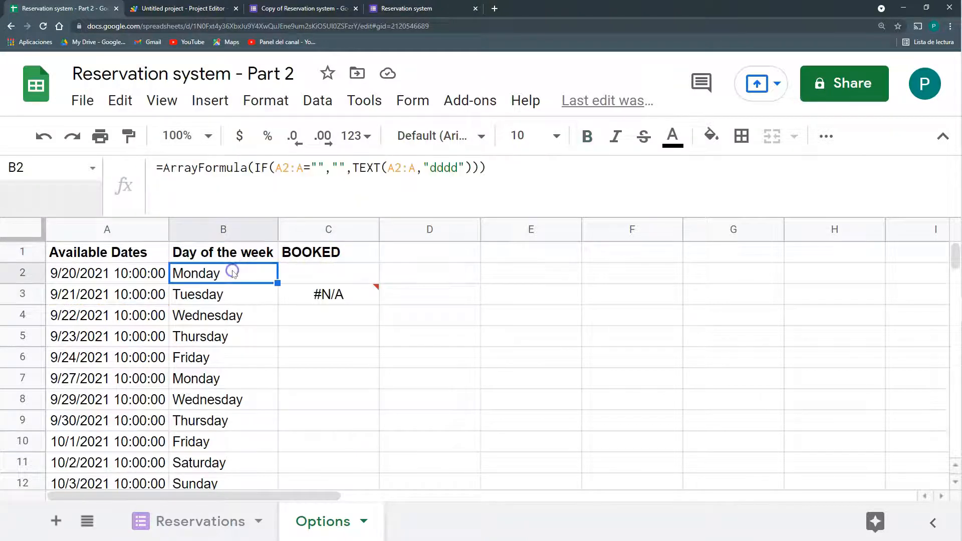
pyautogui.click(328, 295)
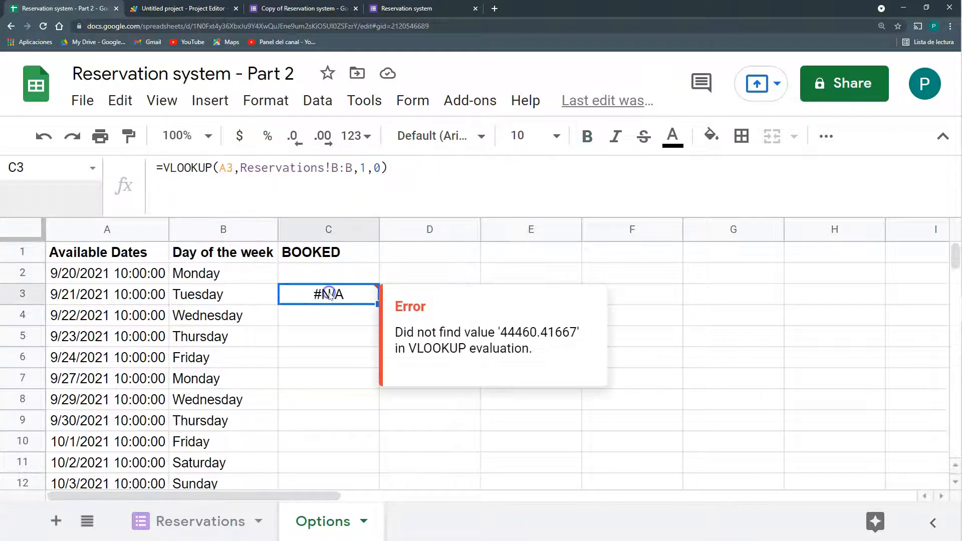
pyautogui.click(352, 169)
pyautogui.press('Escape')
pyautogui.click(462, 298)
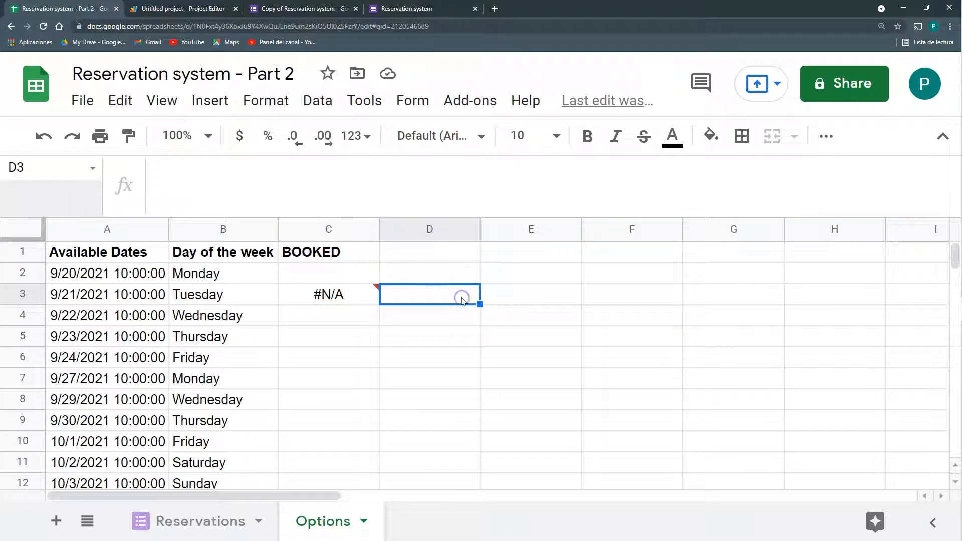
# Build the helper formula =ArrayFormula(VALUE(Reservations!B:B)) in D1 and inspect its numeric dates
pyautogui.click(456, 256)
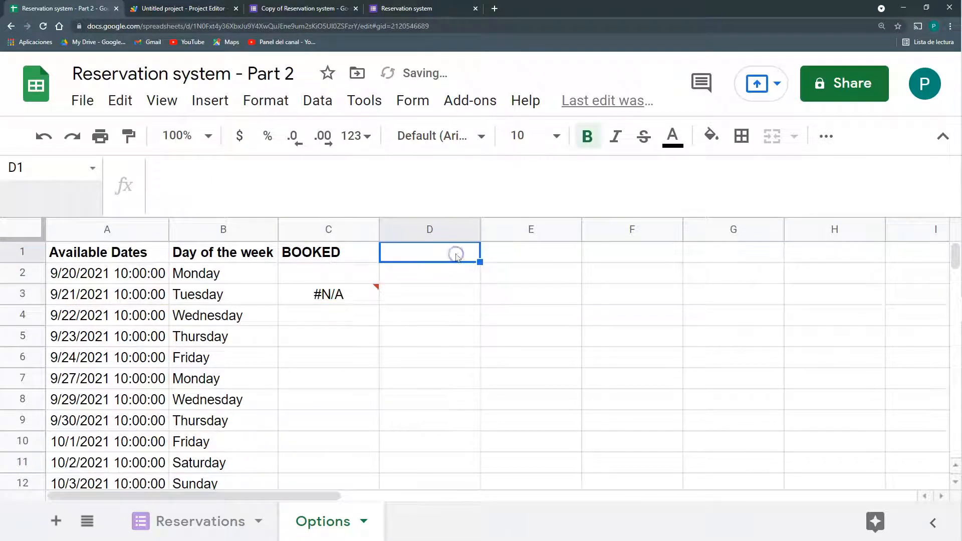
pyautogui.write('=')
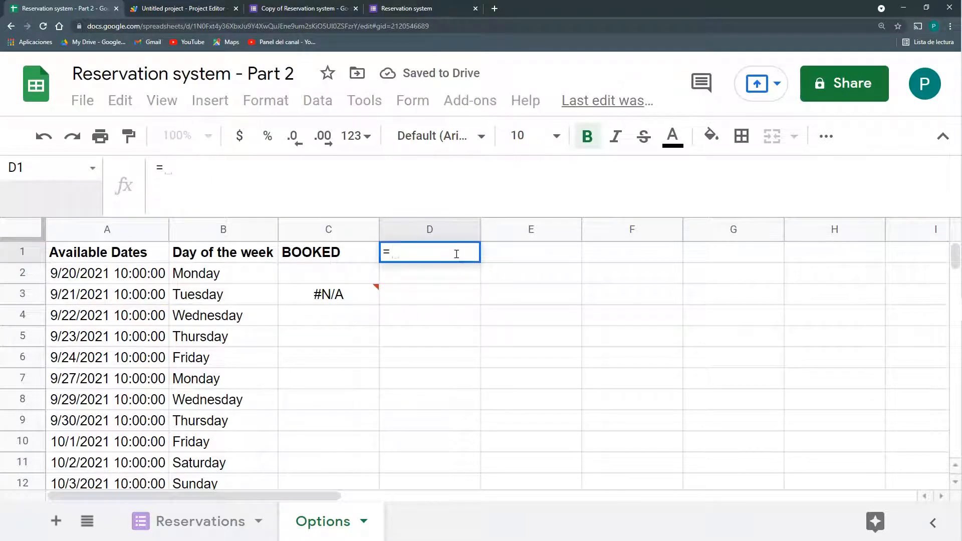
pyautogui.hotkey('ctrl', 'v')
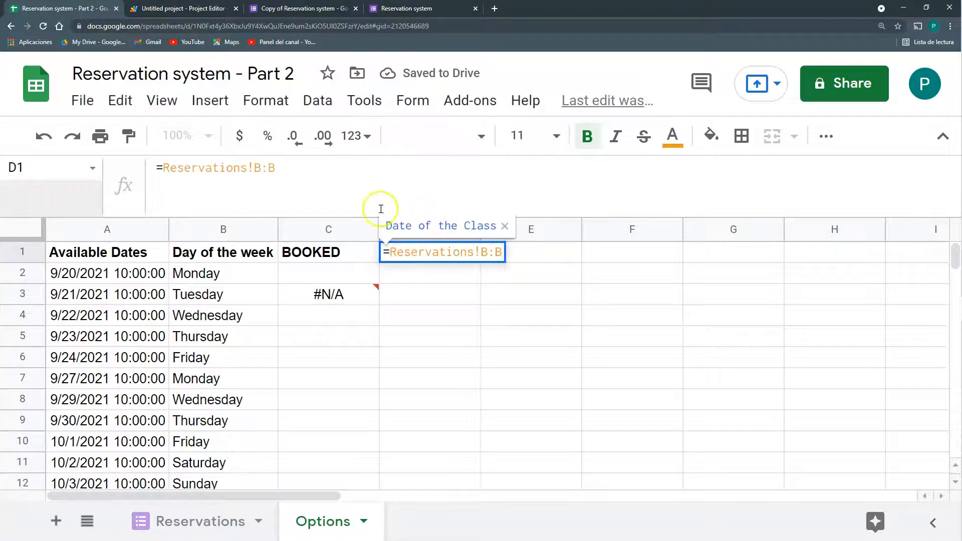
pyautogui.click(166, 170)
pyautogui.write('VALUE(')
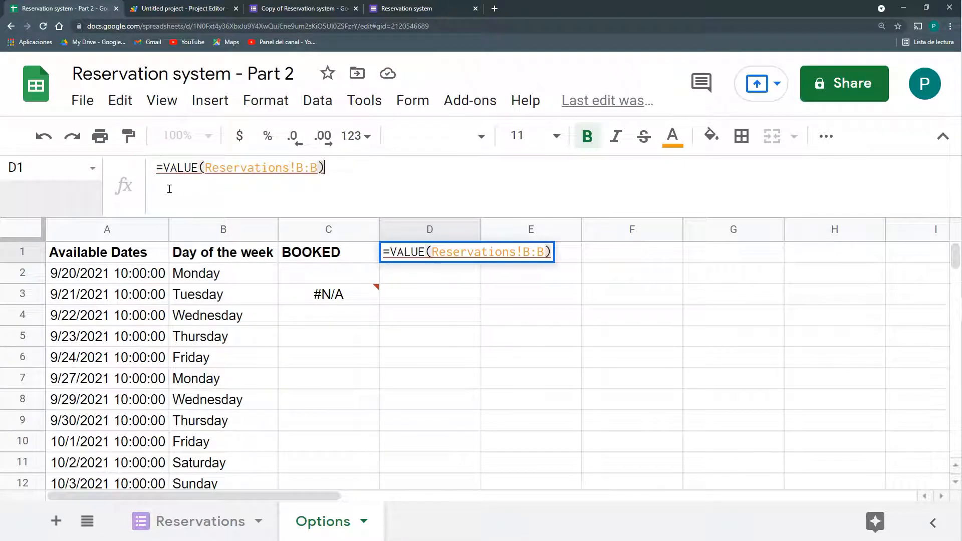
pyautogui.hotkey('ctrl', 'shift', 'Return')
pyautogui.press('Return')
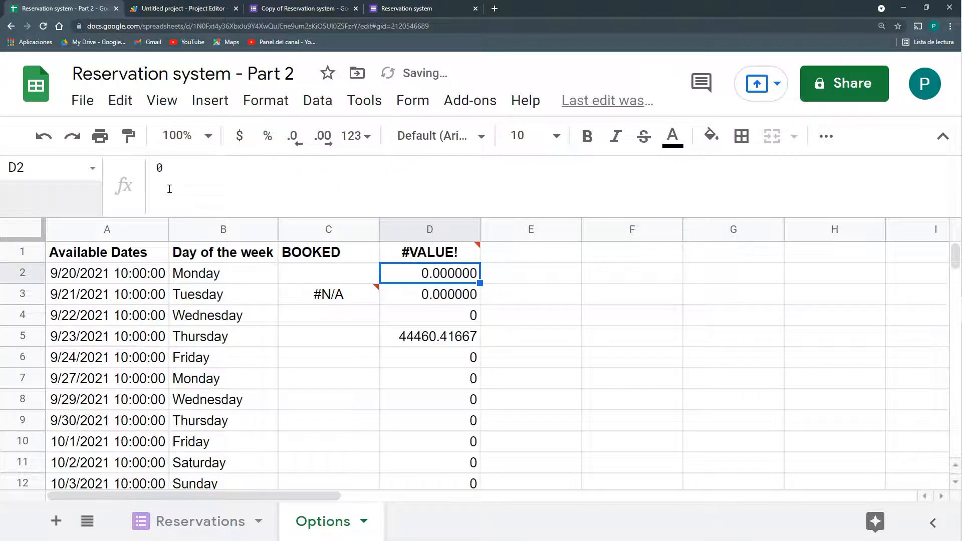
pyautogui.press('Up')
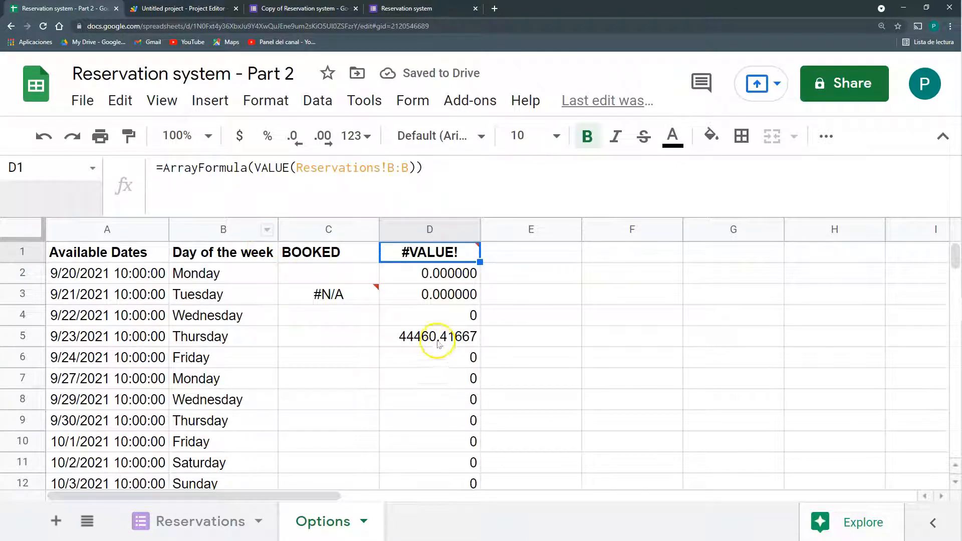
pyautogui.click(438, 344)
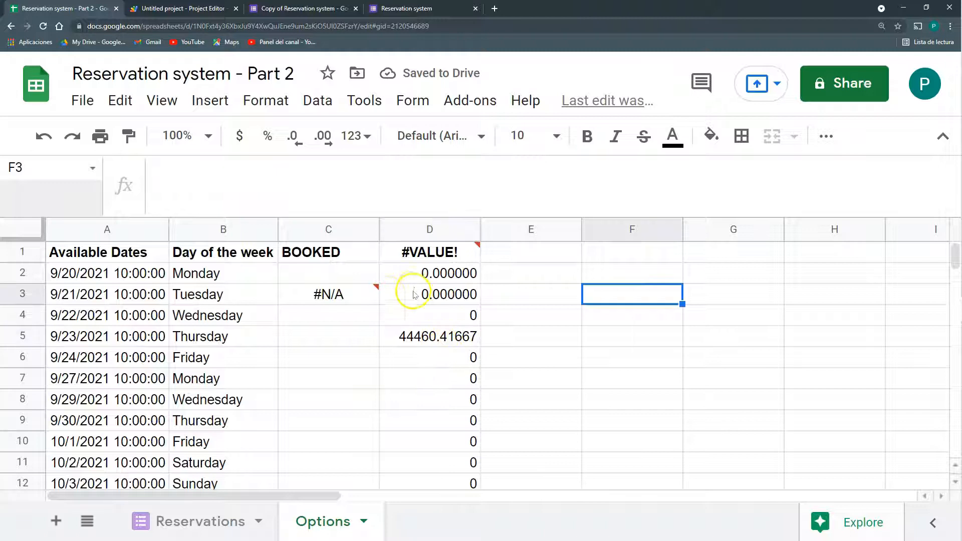
pyautogui.click(363, 294)
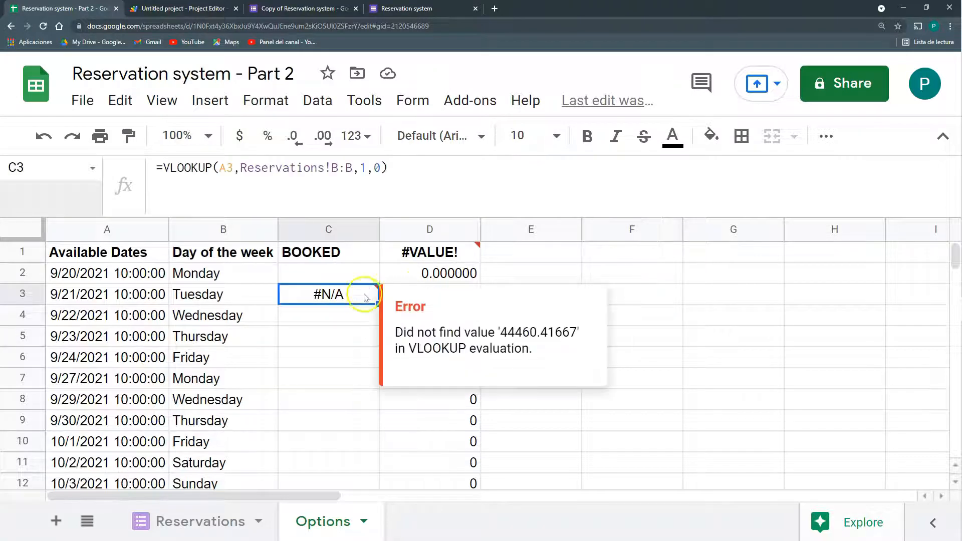
pyautogui.click(430, 253)
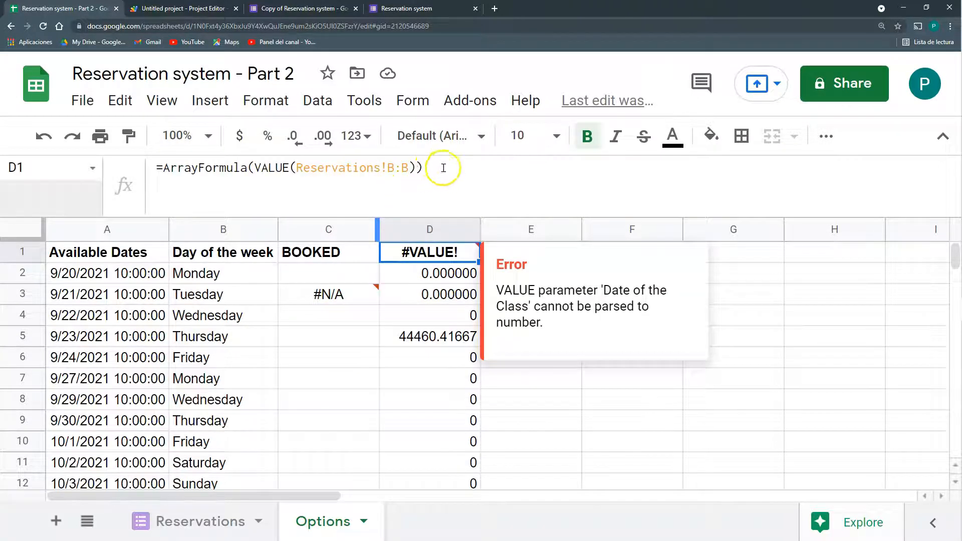
pyautogui.moveTo(443, 168); pyautogui.dragTo(154, 152)
pyautogui.hotkey('ctrl', 'c')
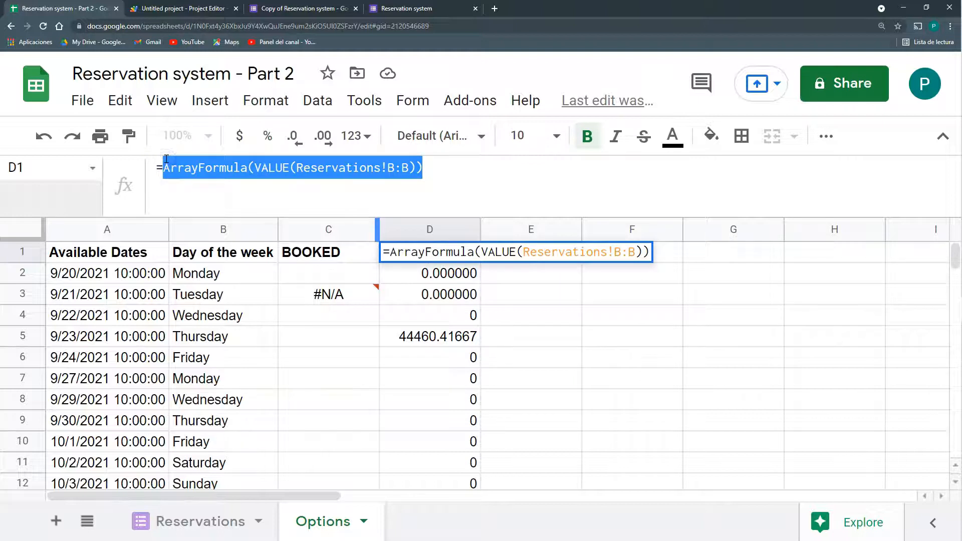
pyautogui.press('Escape')
# Replace Reservations!B:B in C3's VLOOKUP with ArrayFormula(VALUE(Reservations!B:B))
pyautogui.click(325, 292)
pyautogui.moveTo(351, 167); pyautogui.dragTo(242, 166)
pyautogui.hotkey('ctrl', 'v')
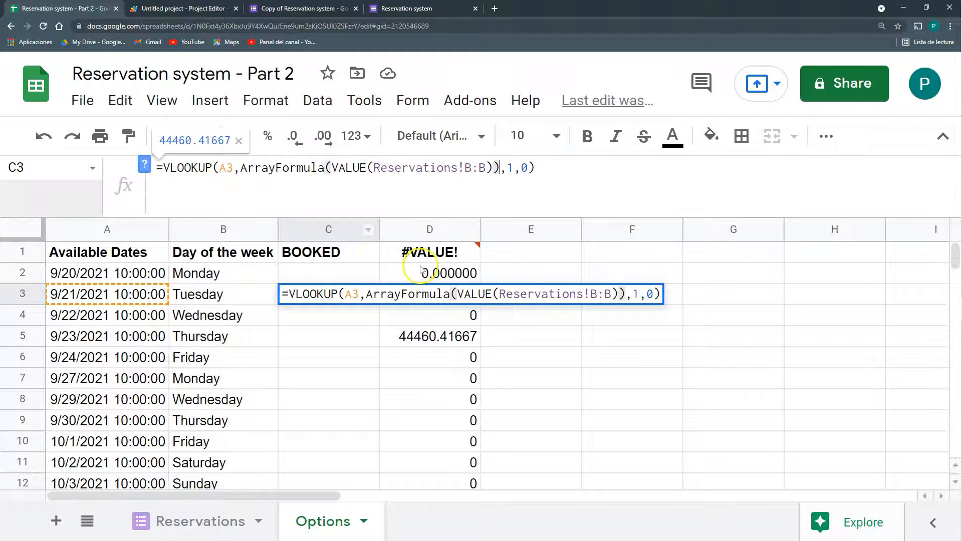
pyautogui.press('Return')
pyautogui.click(365, 295)
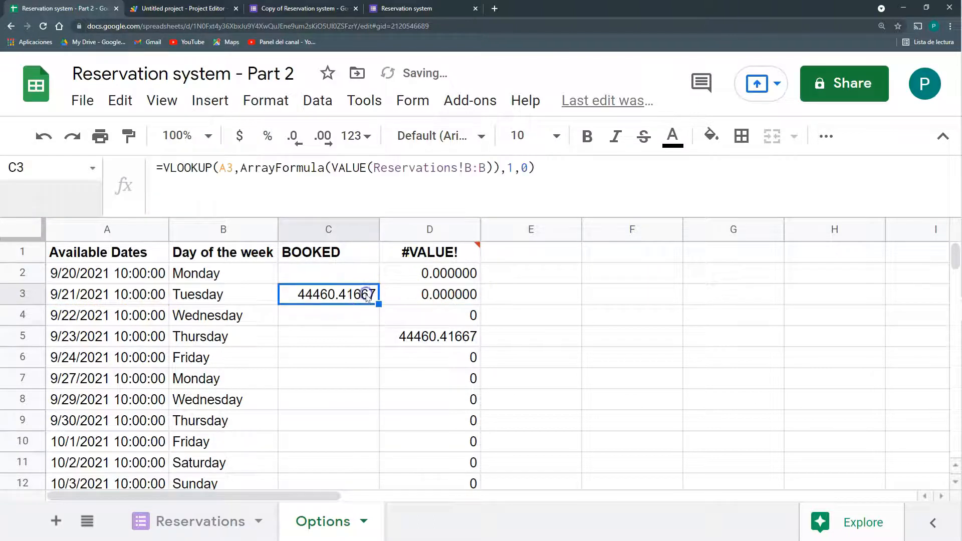
# Clear helper column D and make C3's reference absolute as Reservations!$B:$B, returning 44460.41667
pyautogui.click(443, 232)
pyautogui.press('Delete')
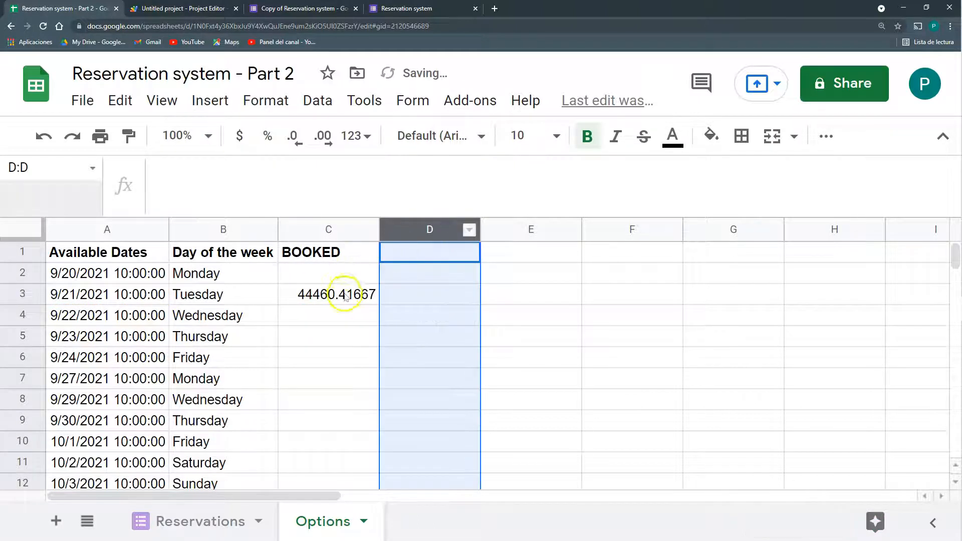
pyautogui.click(345, 294)
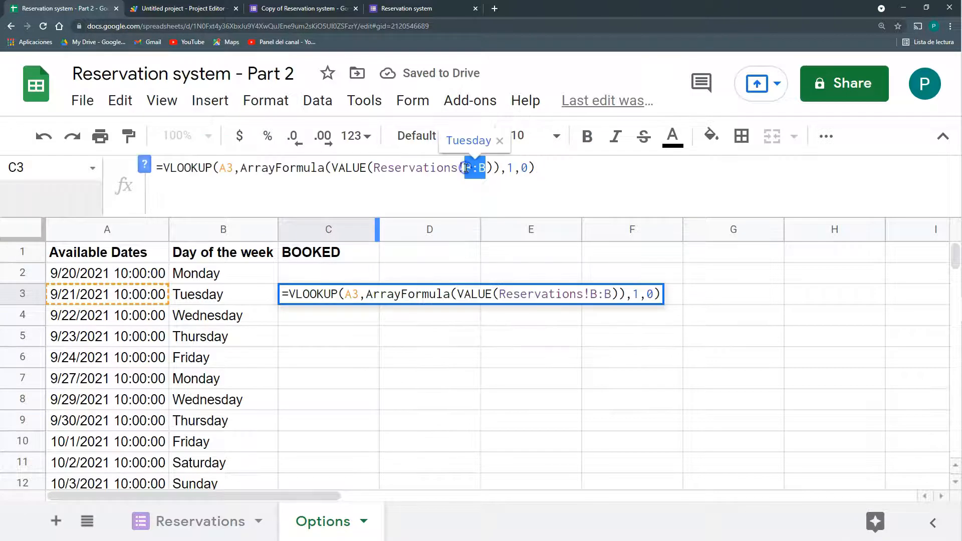
pyautogui.press('F4')
pyautogui.press('Return')
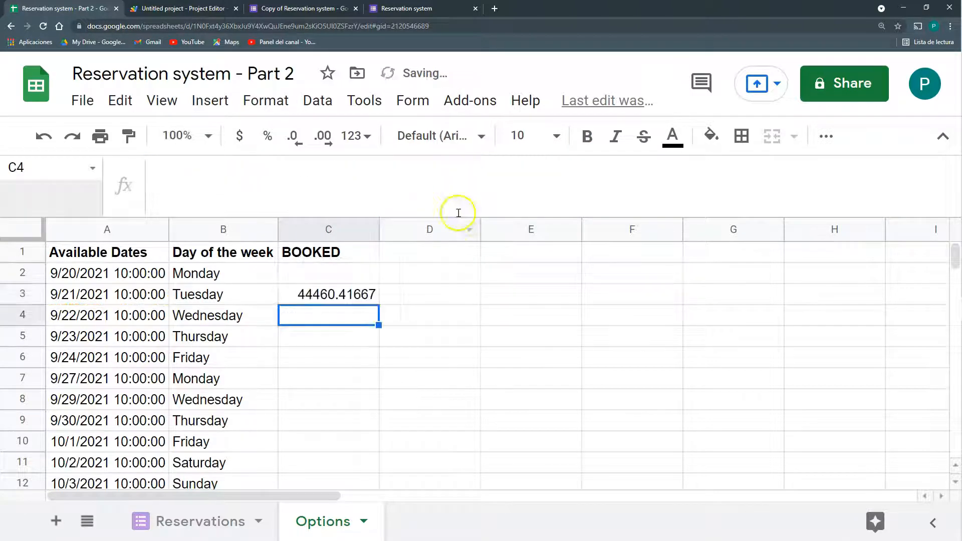
pyautogui.click(351, 298)
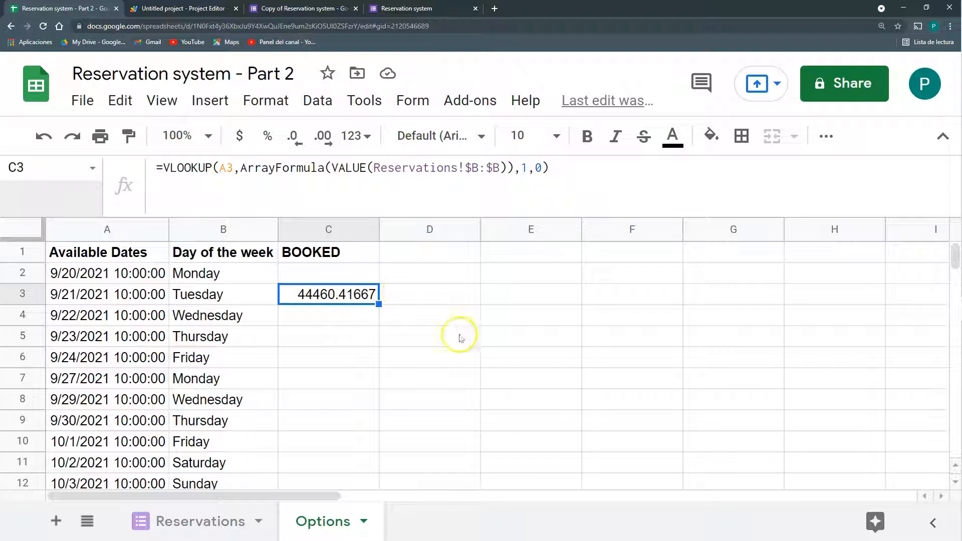
pyautogui.click(541, 259)
# Enter 8:00 and 8:30 in E2:E3 and extend the half-hour series to 12:30 in E11
pyautogui.click(546, 271)
pyautogui.write('8')
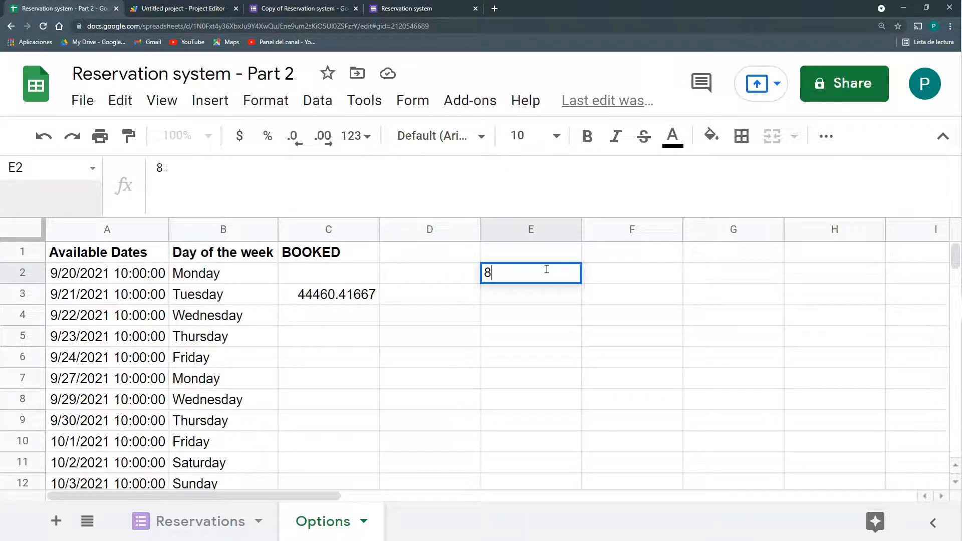
pyautogui.write(':00')
pyautogui.press('Return')
pyautogui.click(546, 271)
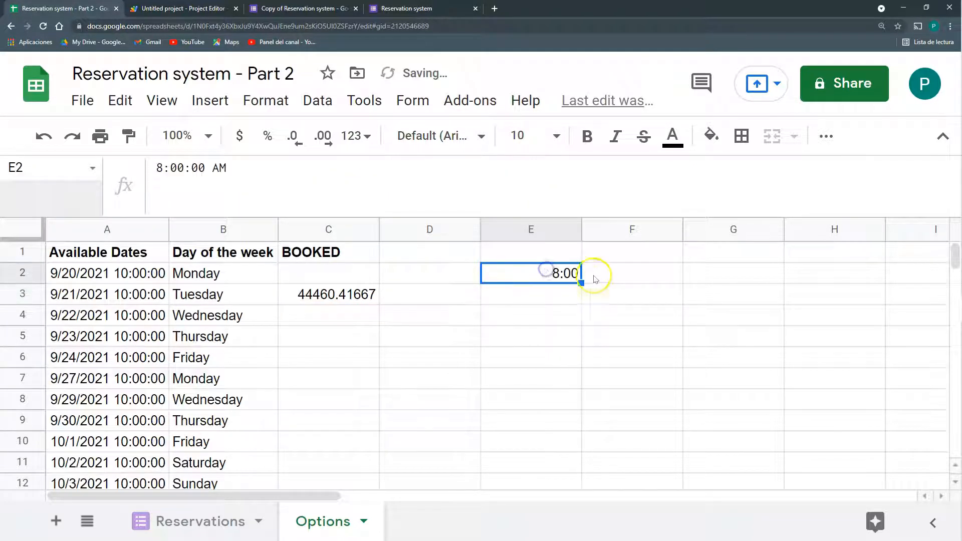
pyautogui.click(574, 291)
pyautogui.write('8:30')
pyautogui.press('Return')
pyautogui.moveTo(566, 275); pyautogui.dragTo(579, 442)
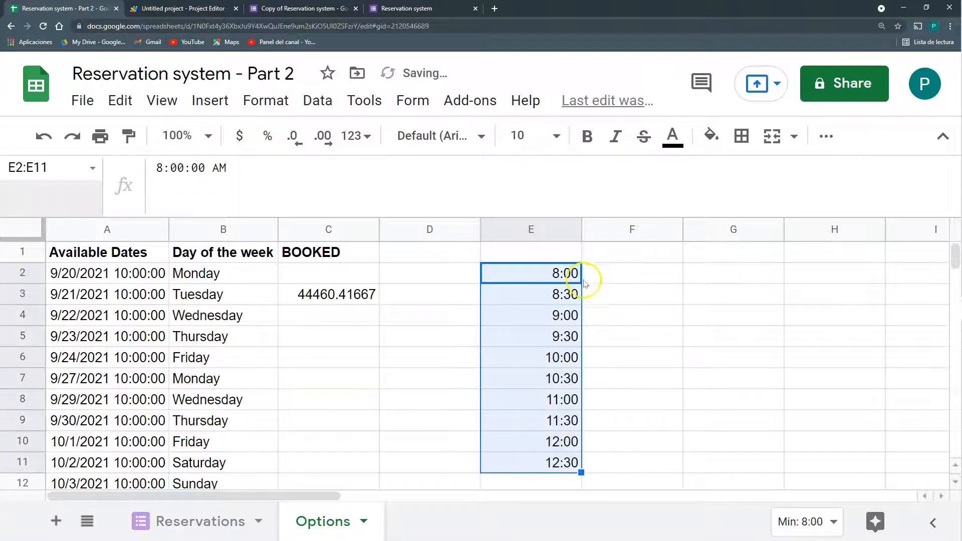
# Paste the times as plain values into F2:F11 to see their decimal equivalents
pyautogui.hotkey('ctrl', 'c')
pyautogui.click(619, 274)
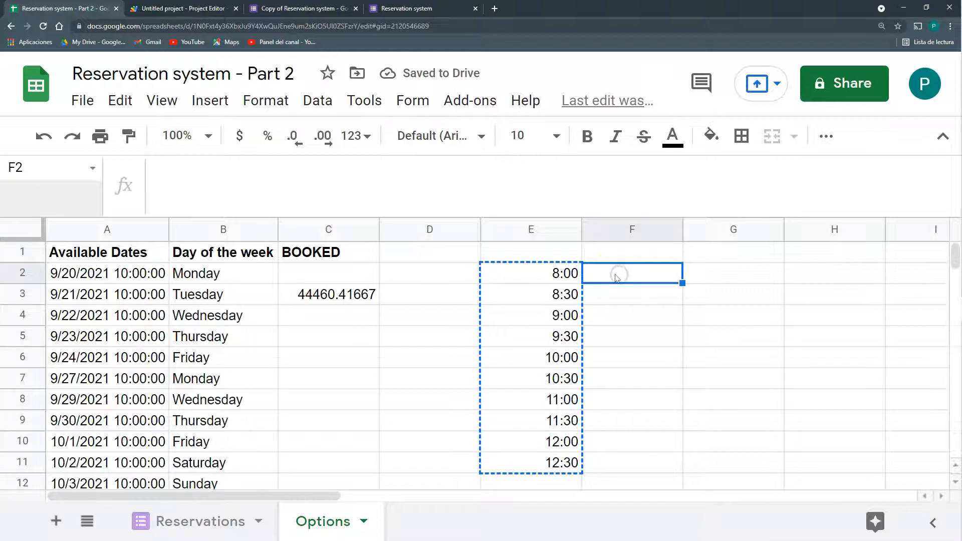
pyautogui.hotkey('ctrl', 'shift', 'v')
pyautogui.click(616, 273)
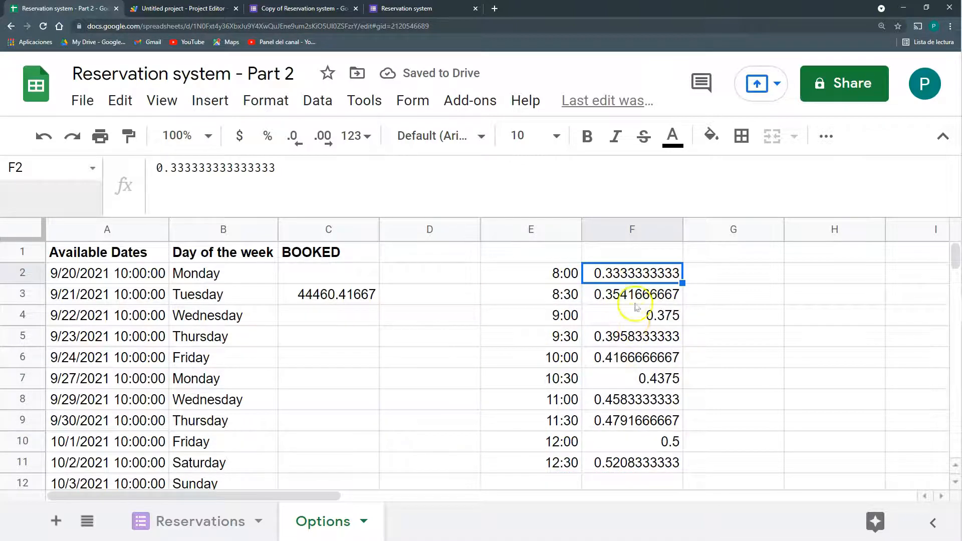
pyautogui.moveTo(656, 275); pyautogui.dragTo(665, 466)
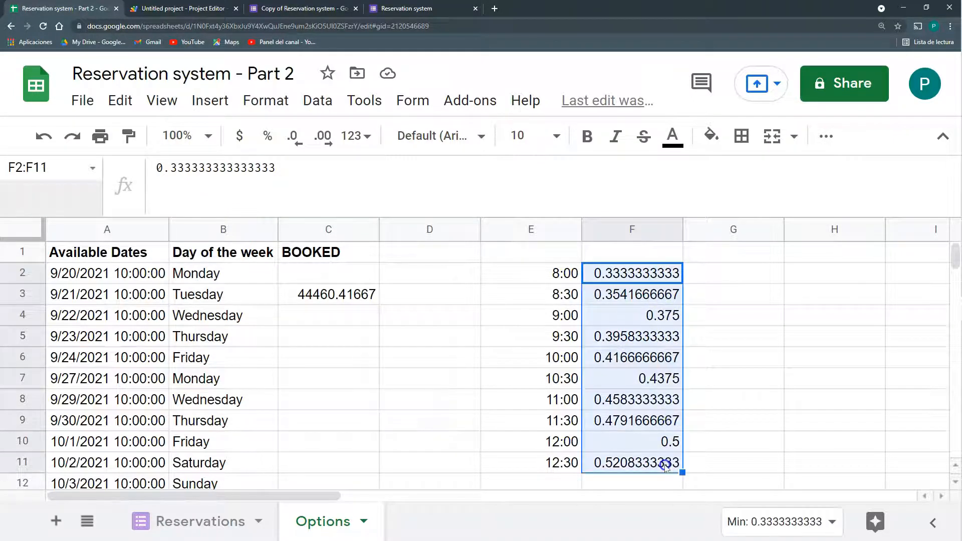
# Reduce column F's display to two decimal places, then delete the values in F2:F11
pyautogui.click(300, 138)
pyautogui.click(302, 142)
pyautogui.click(303, 143)
pyautogui.click(302, 144)
pyautogui.click(302, 143)
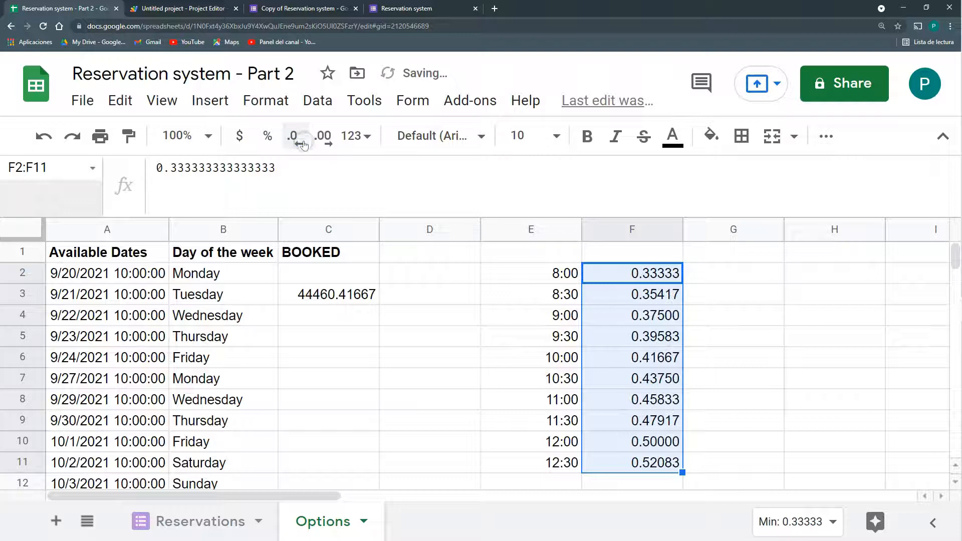
pyautogui.click(303, 144)
pyautogui.click(303, 144)
pyautogui.click(303, 144)
pyautogui.click(303, 144)
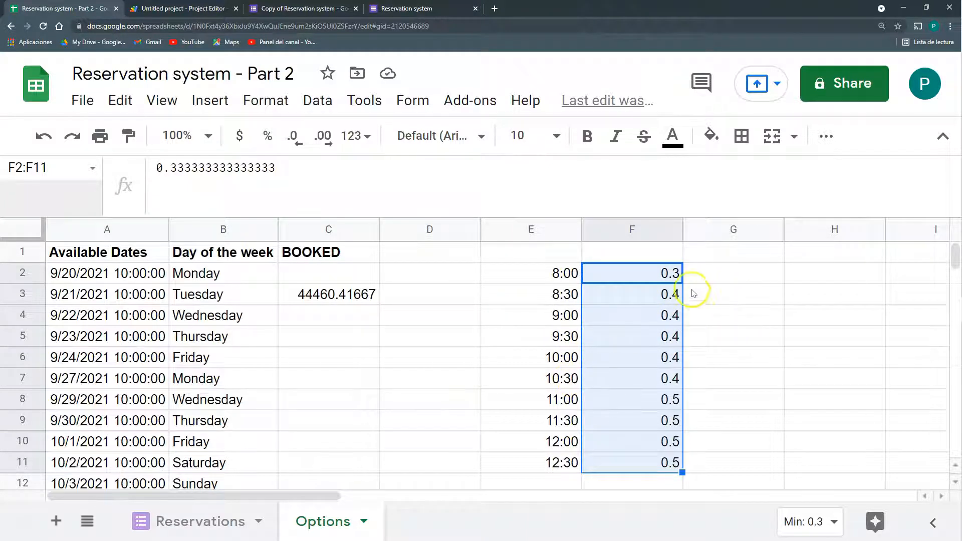
pyautogui.click(322, 135)
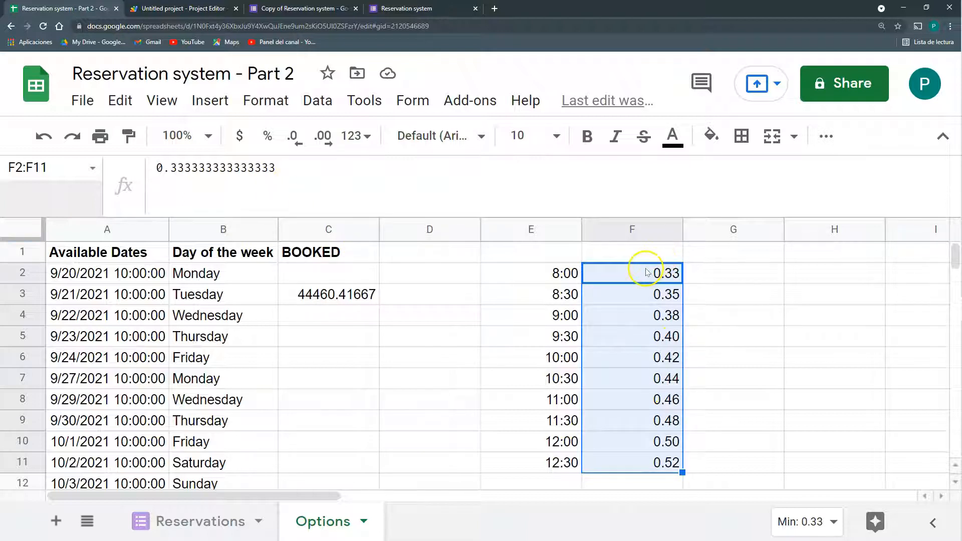
pyautogui.press('Delete')
# Wrap the VALUE conversion of the Reservations dates in C3's lookup in ROUND(...,2)
pyautogui.click(354, 290)
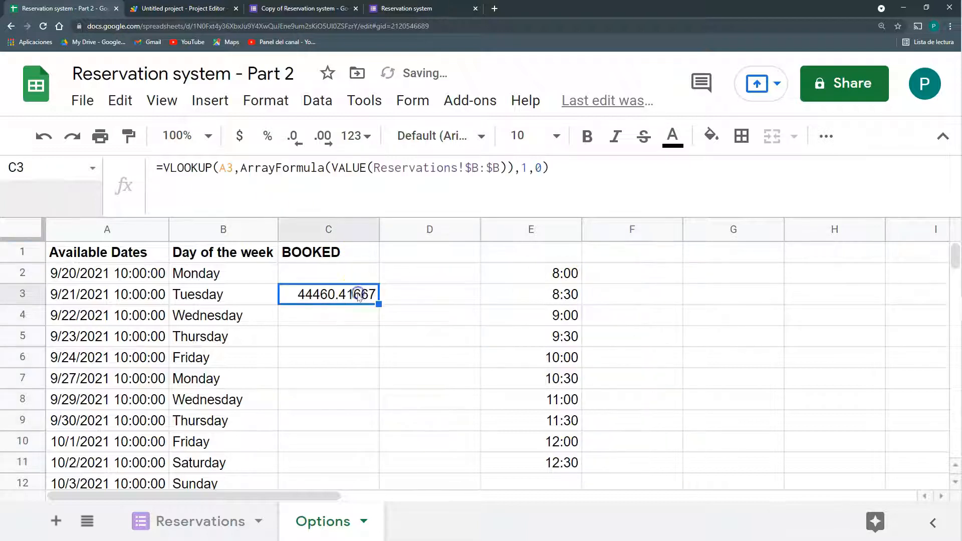
pyautogui.click(369, 169)
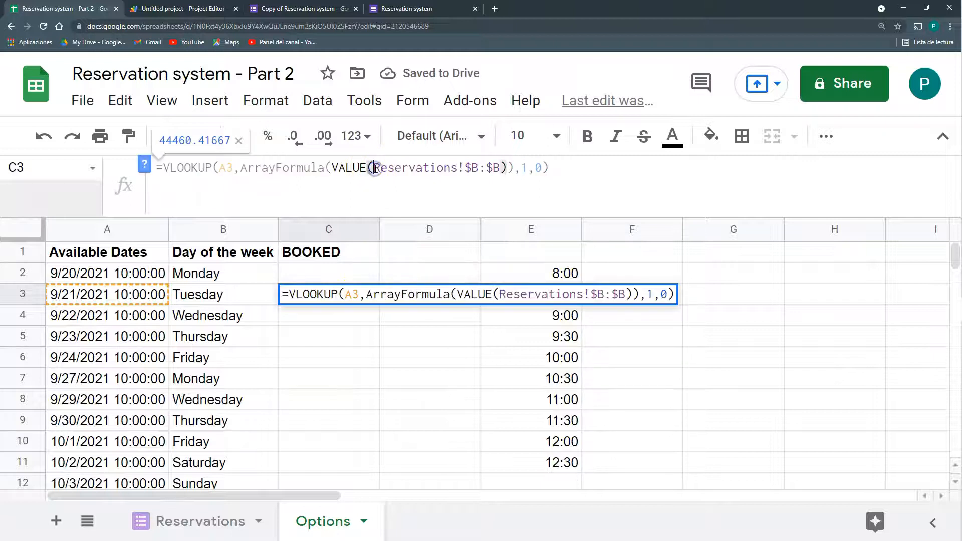
pyautogui.moveTo(373, 168); pyautogui.dragTo(332, 168)
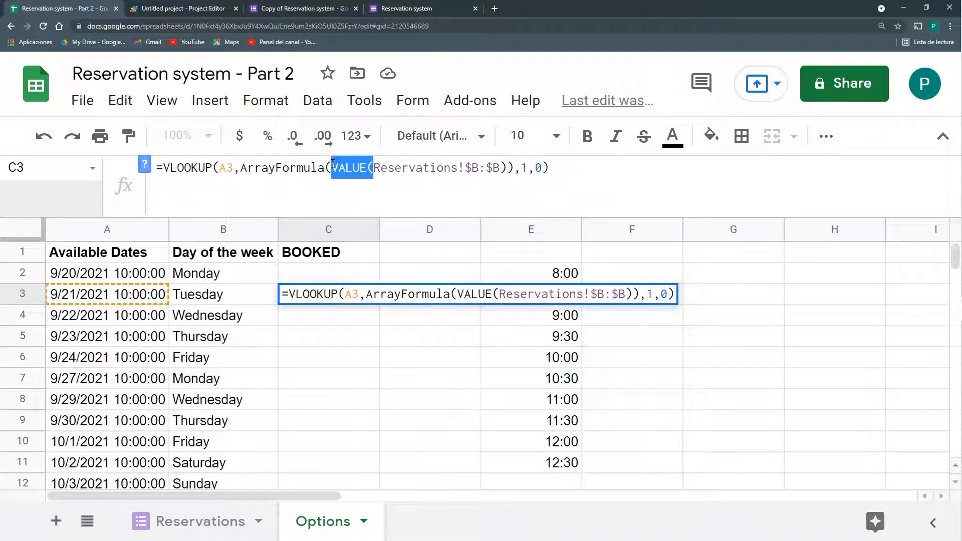
pyautogui.write('ROUND(')
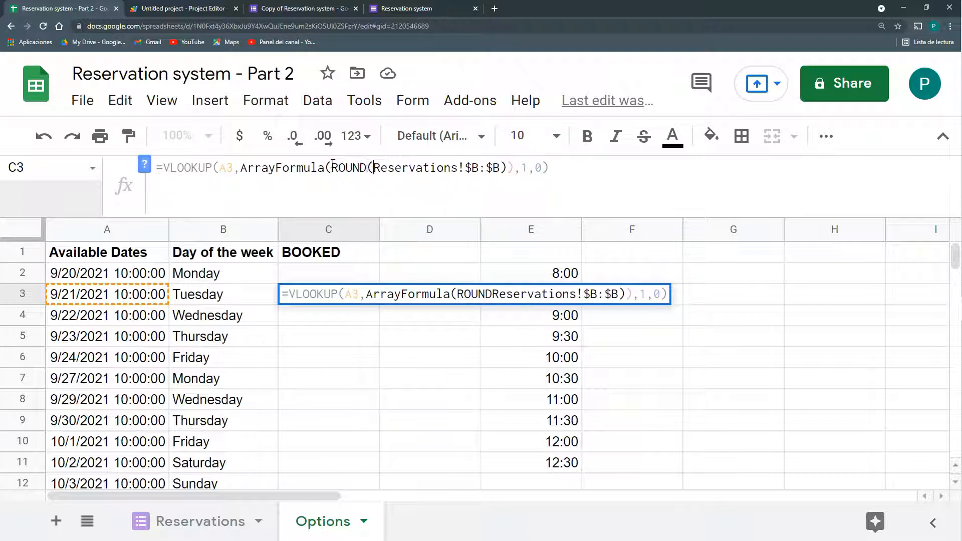
pyautogui.click(501, 167)
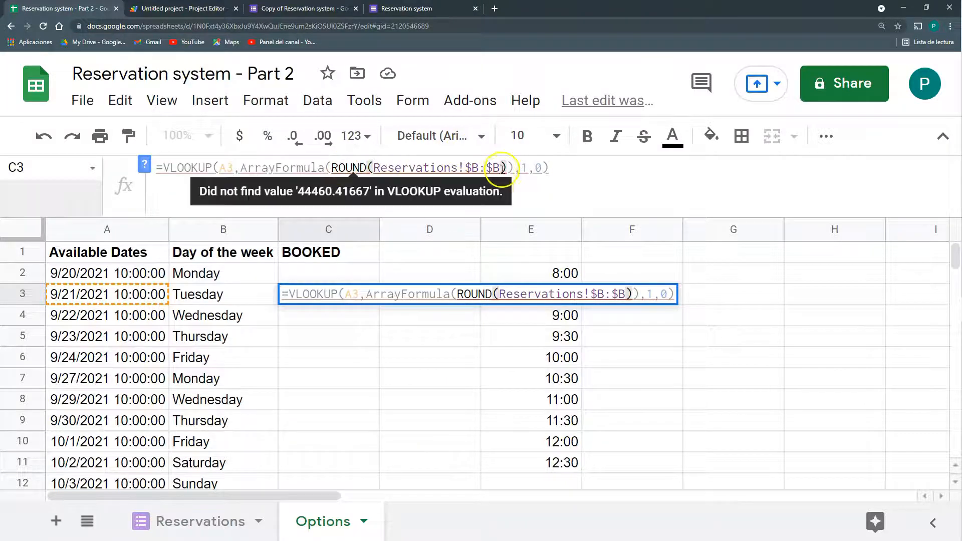
pyautogui.write(';')
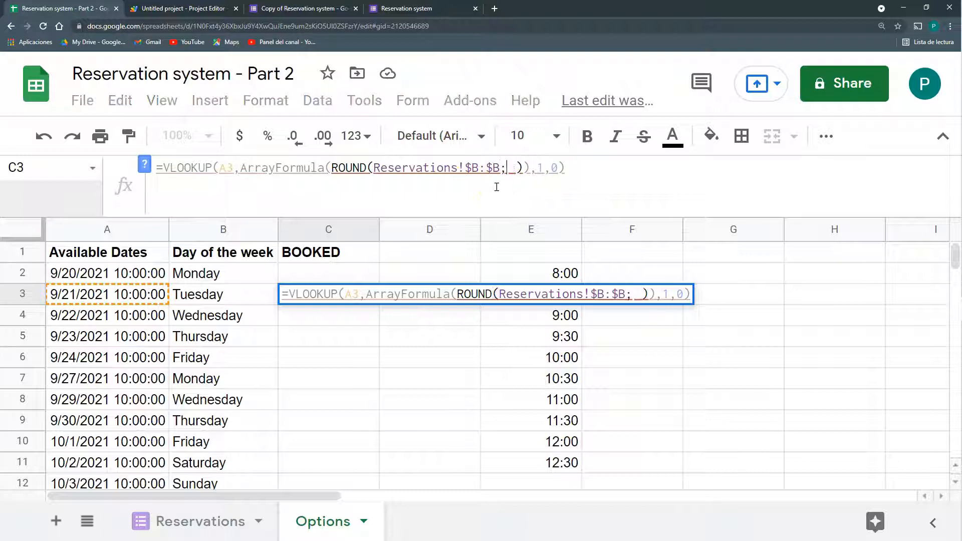
pyautogui.press('BackSpace')
pyautogui.write(',2')
pyautogui.press('Return')
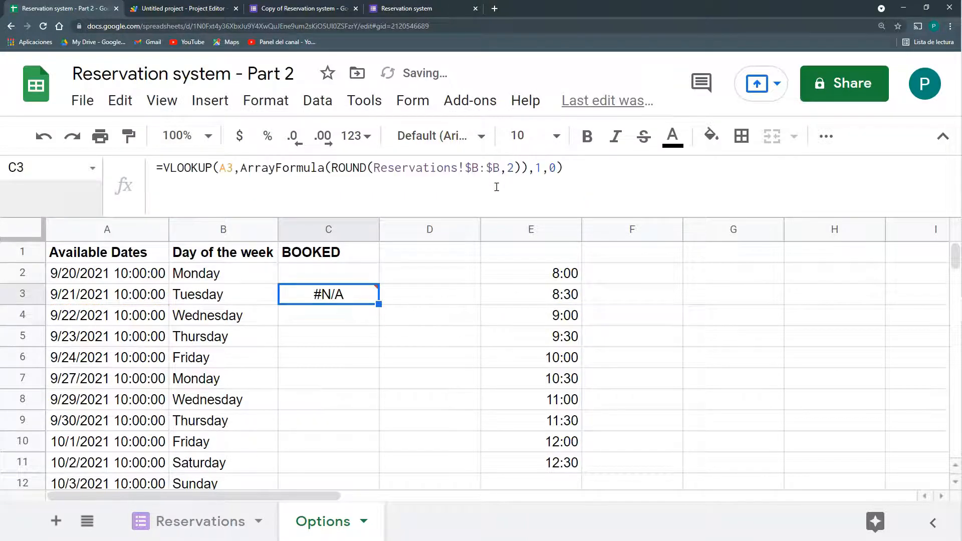
# Round A3 to 2 decimals in the lookup so C3 returns 44460.42, then clear column E
pyautogui.click(222, 168)
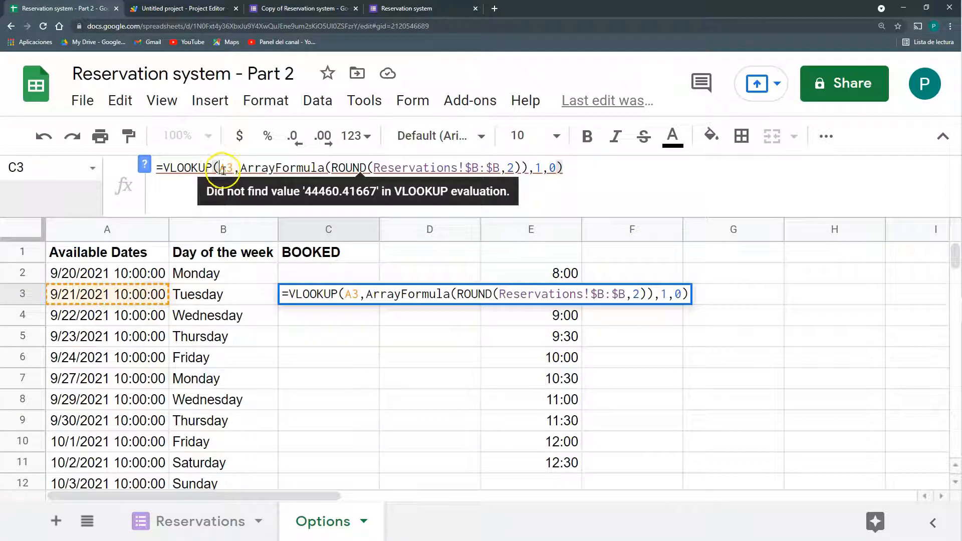
pyautogui.click(222, 169)
pyautogui.write('ROUND(')
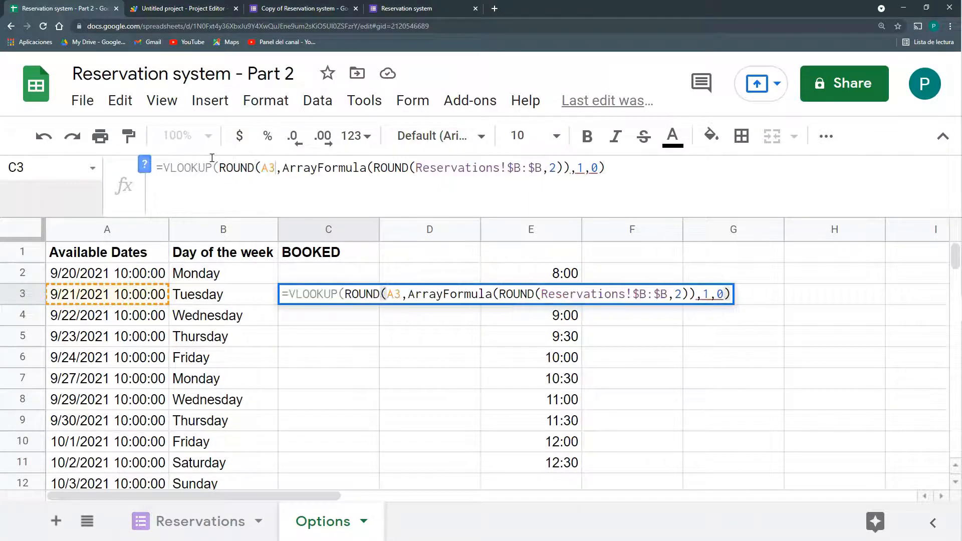
pyautogui.press('Right')
pyautogui.press('Right')
pyautogui.write(',2)')
pyautogui.press('Return')
pyautogui.press('Up')
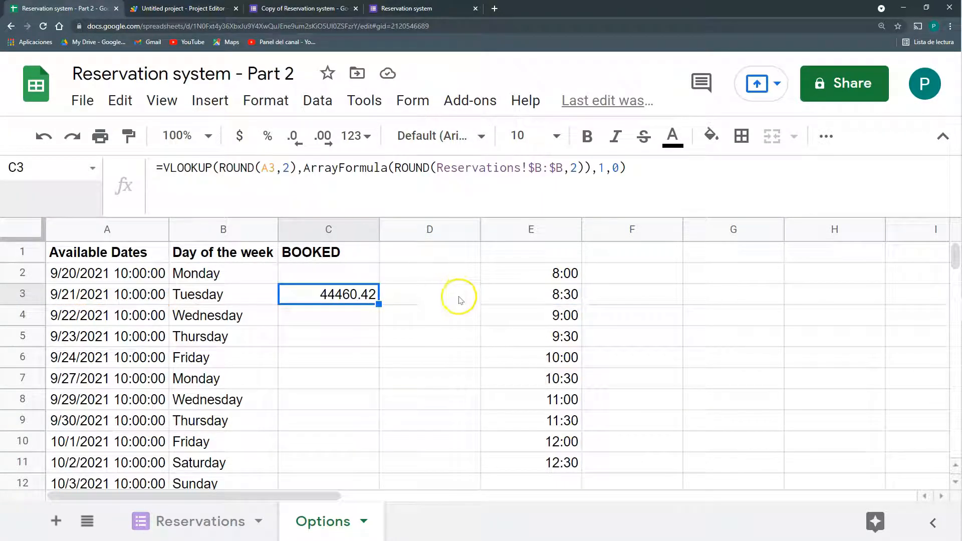
pyautogui.click(527, 225)
pyautogui.press('Delete')
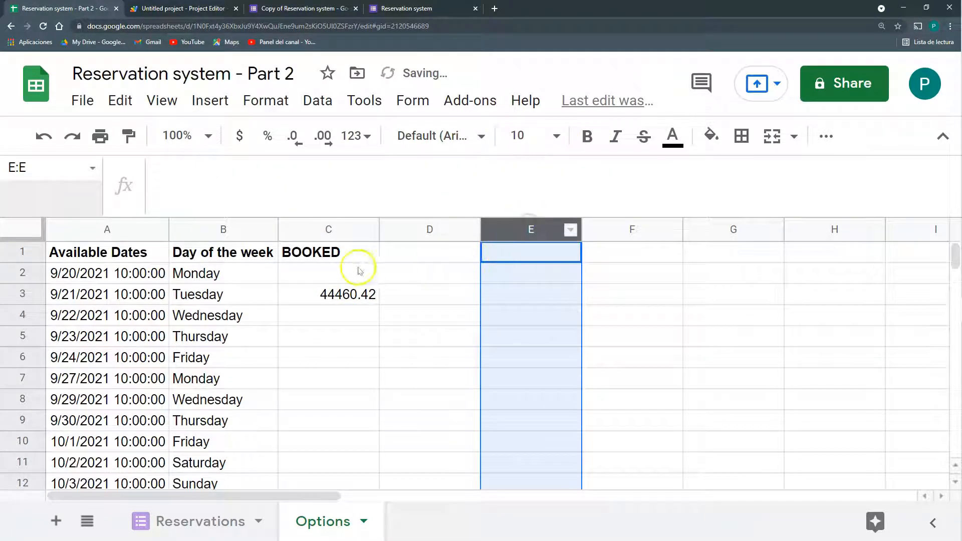
# Move the lookup formula from C3 to C2, change A2 to A2:A and wrap it in ArrayFormula
pyautogui.click(369, 296)
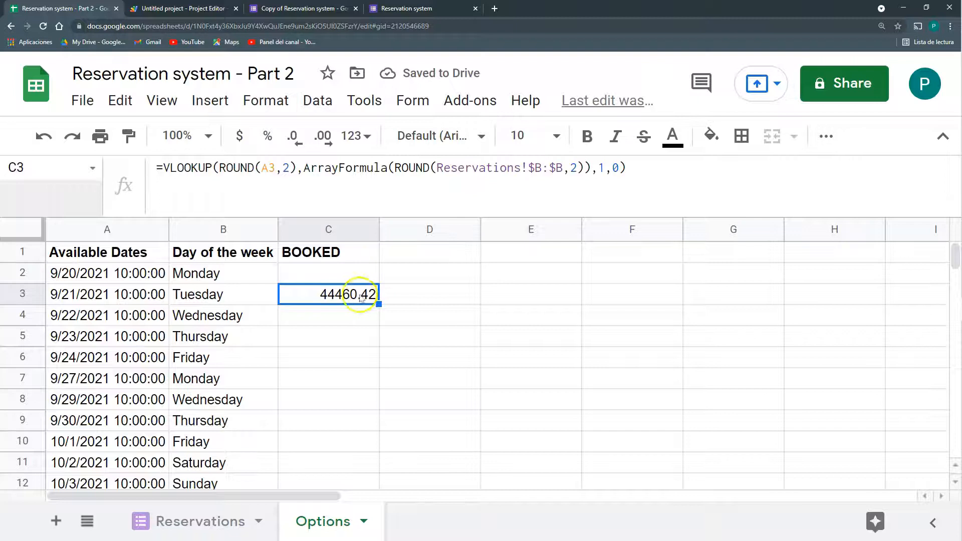
pyautogui.moveTo(378, 272); pyautogui.dragTo(377, 272)
pyautogui.click(363, 291)
pyautogui.press('Delete')
pyautogui.click(359, 276)
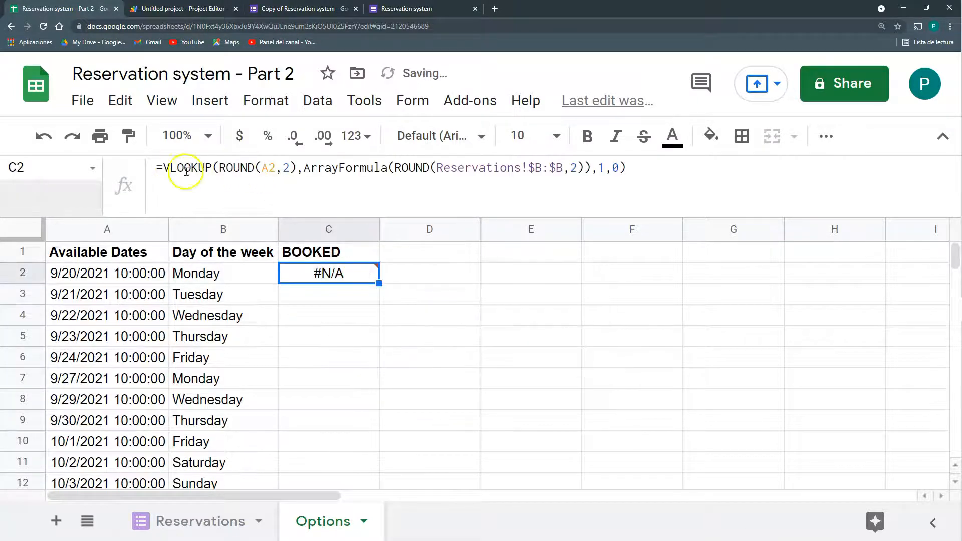
pyautogui.click(273, 165)
pyautogui.write(':A')
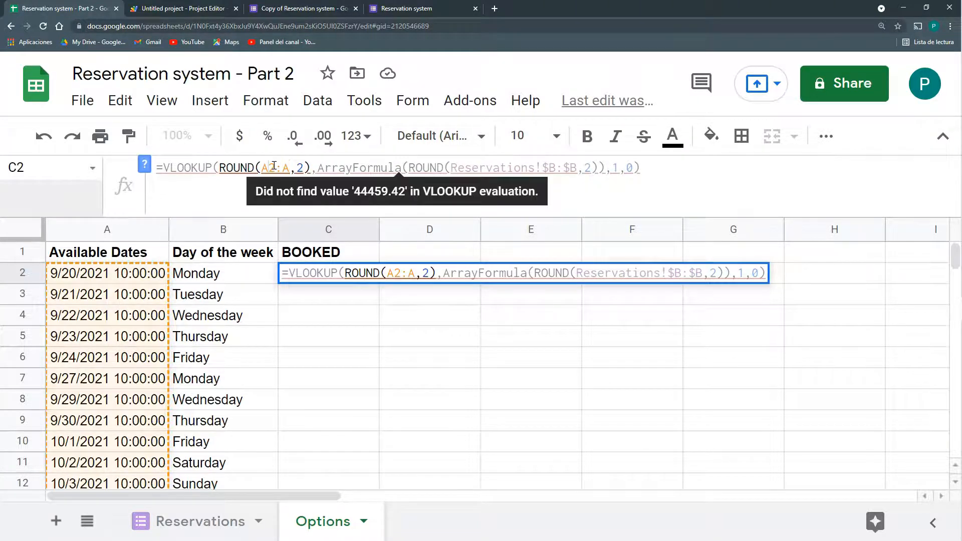
pyautogui.hotkey('ctrl', 'shift', 'Return')
pyautogui.press('Return')
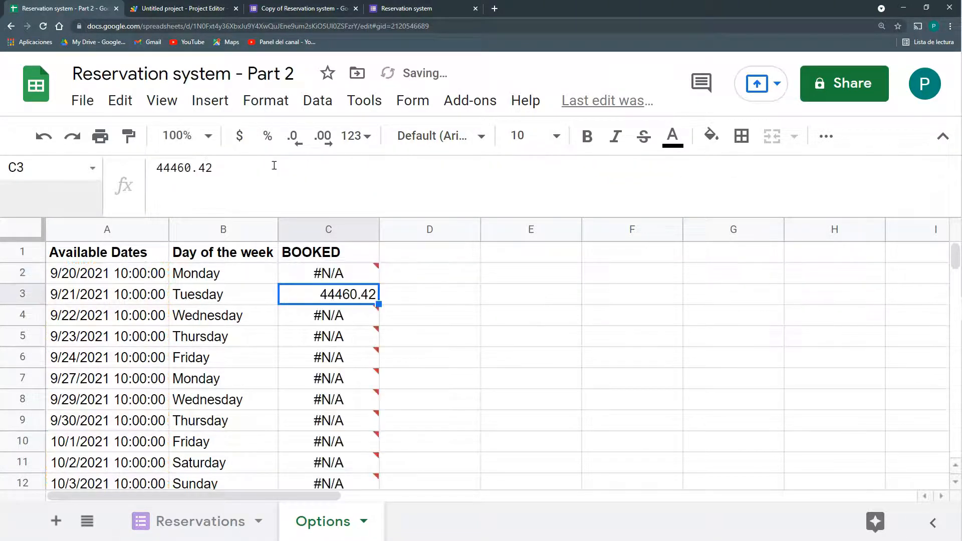
# Copy the IF(A2:A="","", blank-row check from B2 and insert it before VLOOKUP in C2
pyautogui.scroll(-3, 371, 409)
pyautogui.scroll(2, 371, 408)
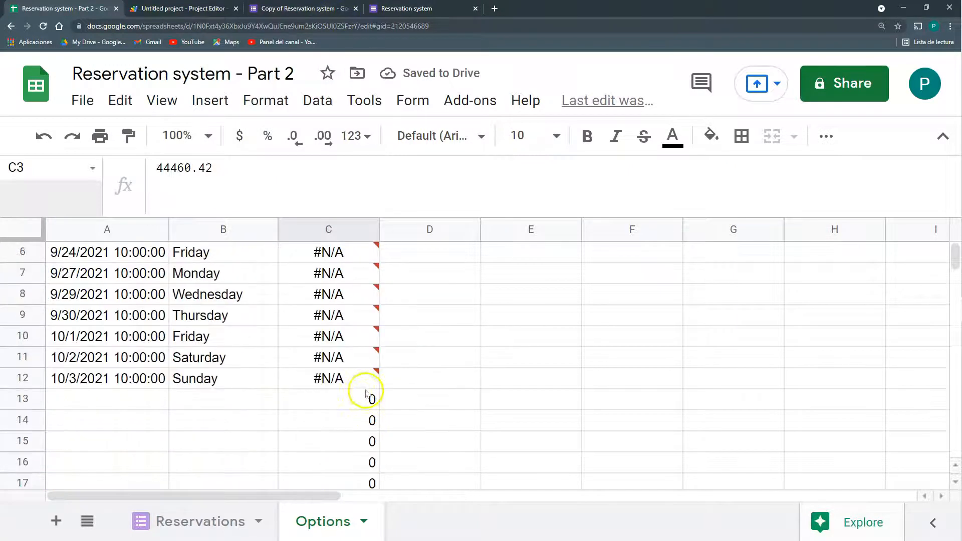
pyautogui.scroll(1, 311, 396)
pyautogui.scroll(1, 296, 385)
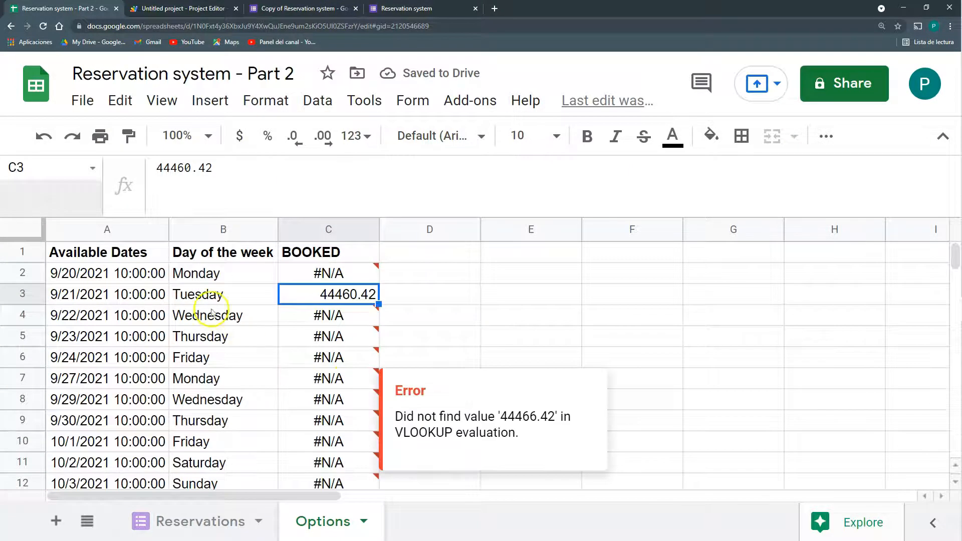
pyautogui.click(215, 275)
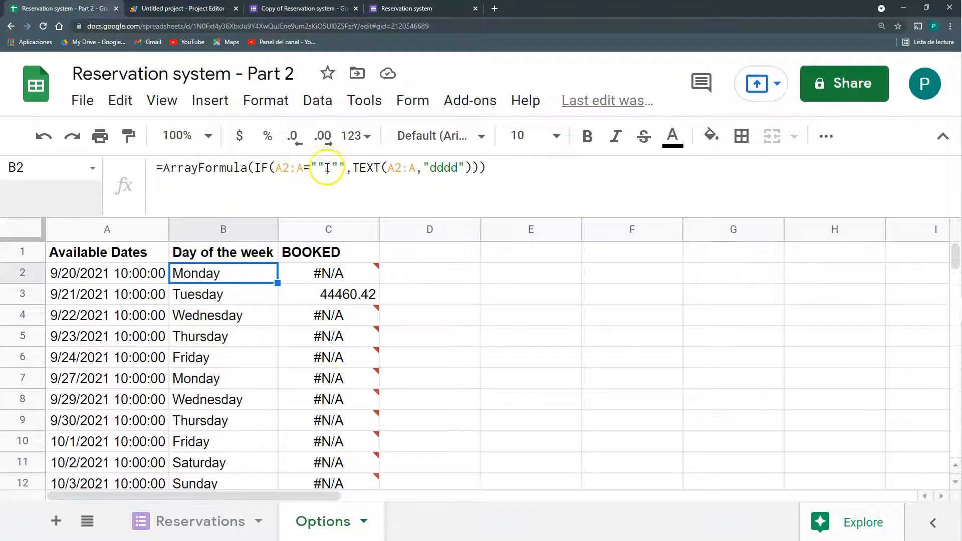
pyautogui.moveTo(353, 168); pyautogui.dragTo(256, 163)
pyautogui.hotkey('ctrl', 'c')
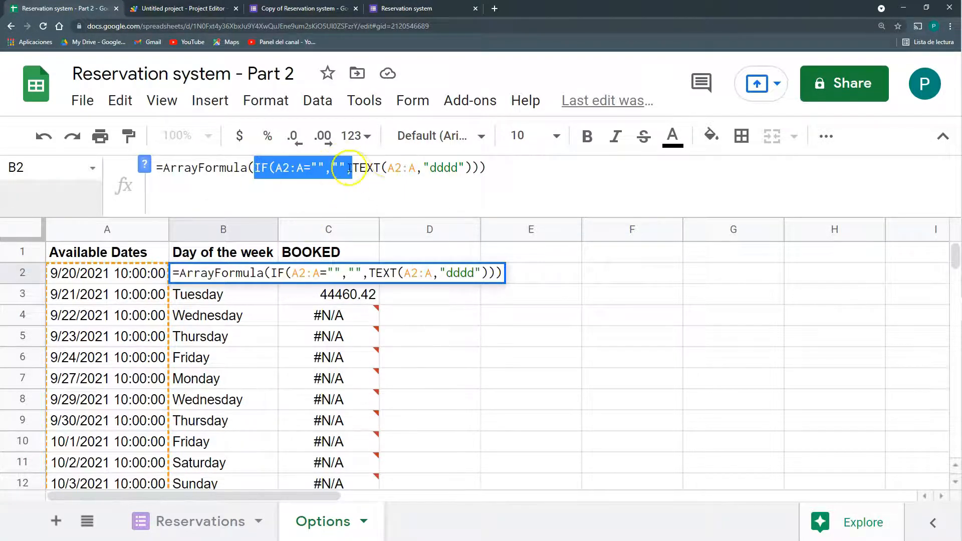
pyautogui.press('Escape')
pyautogui.click(330, 275)
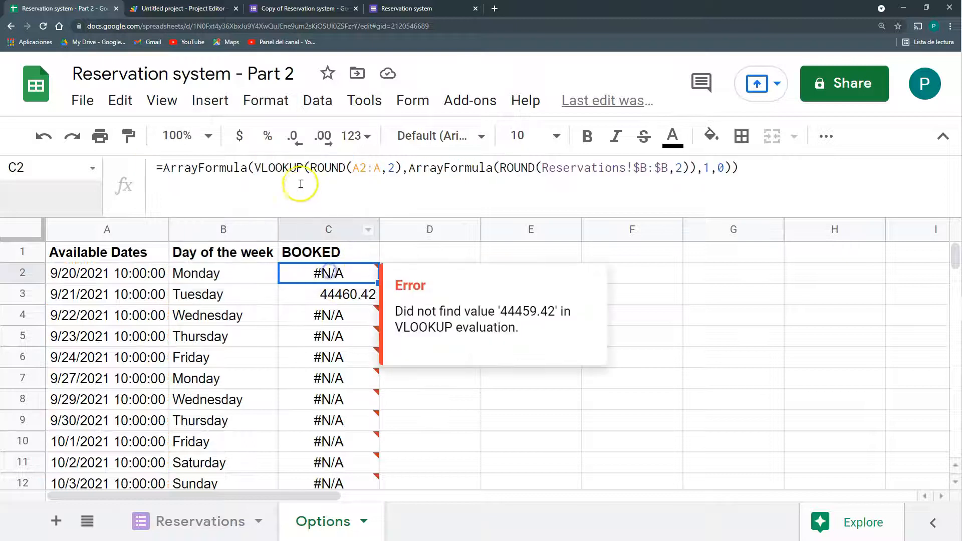
pyautogui.click(254, 167)
pyautogui.hotkey('ctrl', 'v')
pyautogui.press('Return')
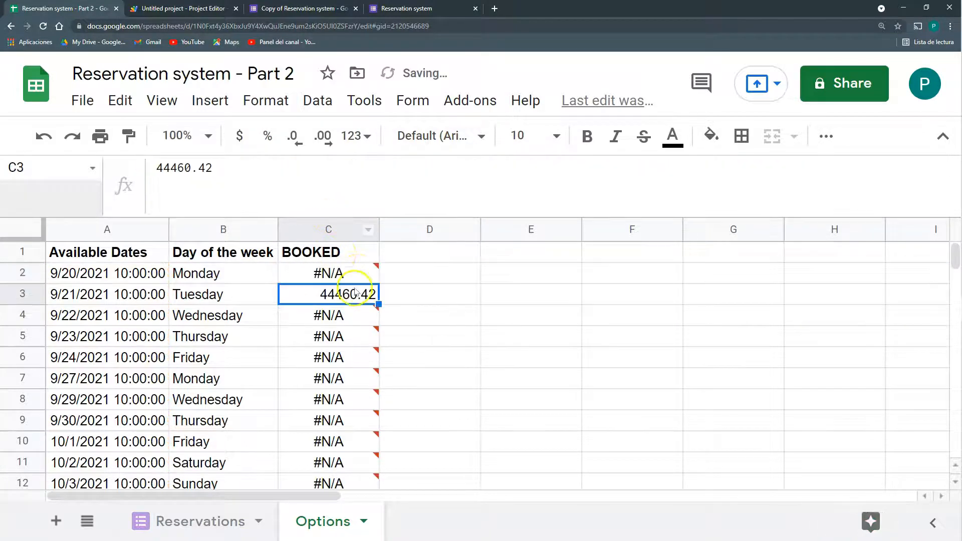
# Check column C: empty rows stay blank, 9/21/2021 shows 44460.42, other dates show #N/A
pyautogui.click(370, 273)
pyautogui.scroll(-3, 371, 286)
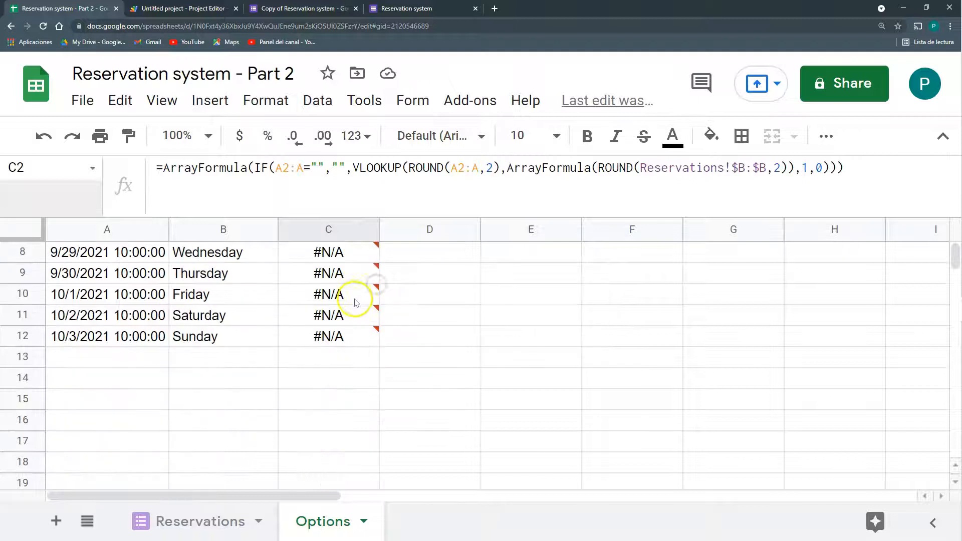
pyautogui.click(337, 396)
pyautogui.click(333, 423)
pyautogui.scroll(3, 332, 421)
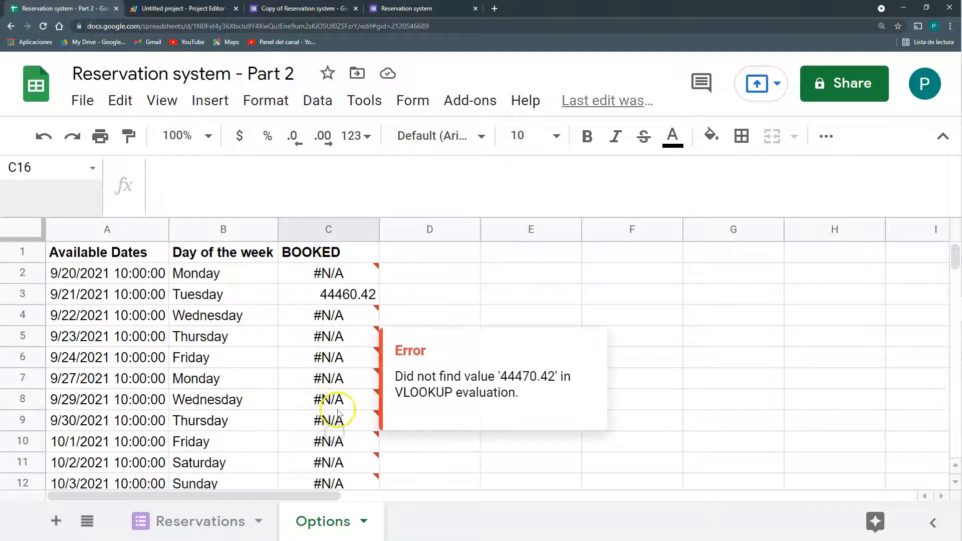
pyautogui.click(340, 304)
pyautogui.click(339, 273)
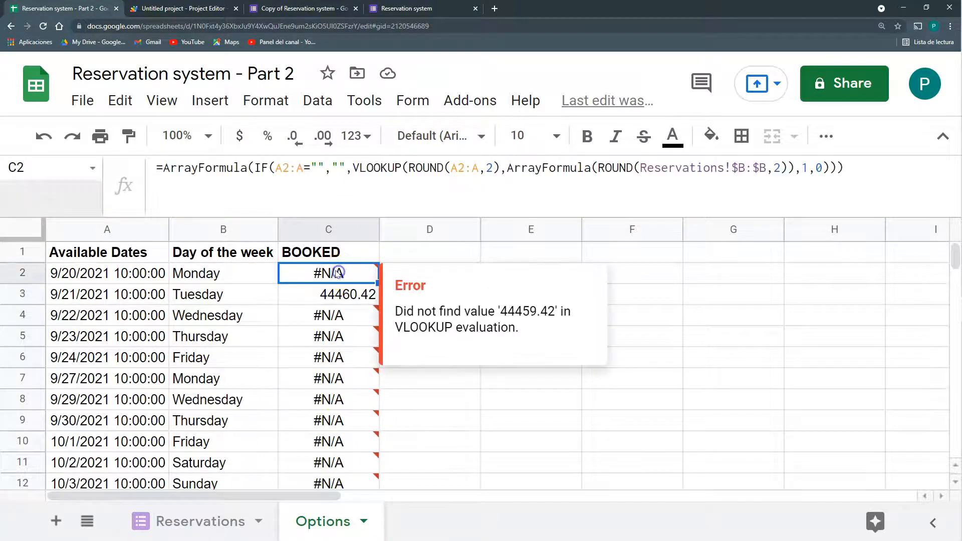
pyautogui.click(335, 294)
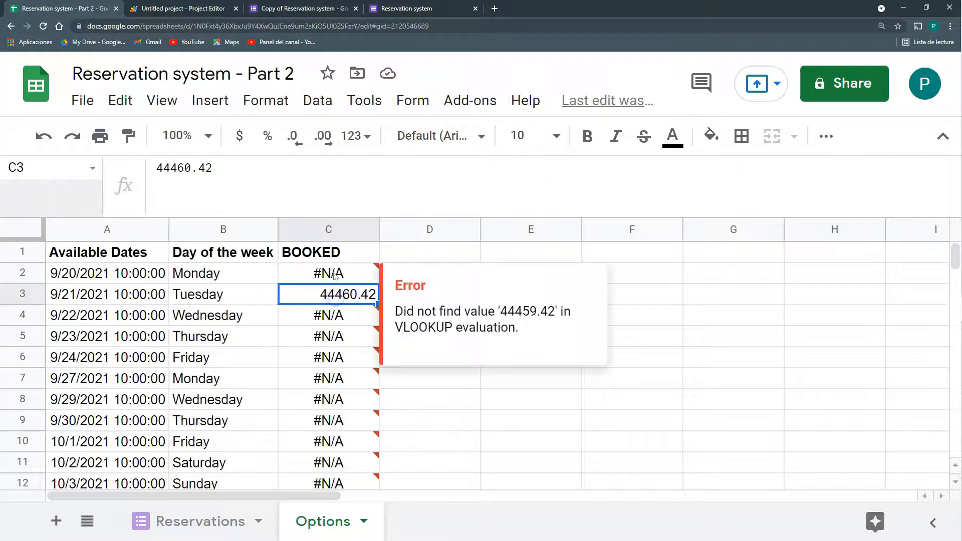
pyautogui.click(337, 317)
pyautogui.click(341, 336)
pyautogui.click(344, 295)
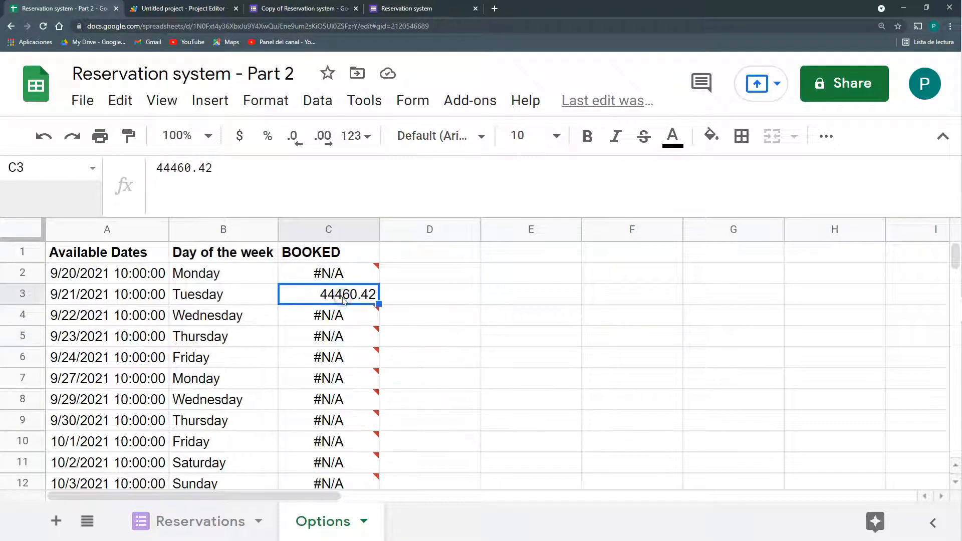
pyautogui.click(333, 279)
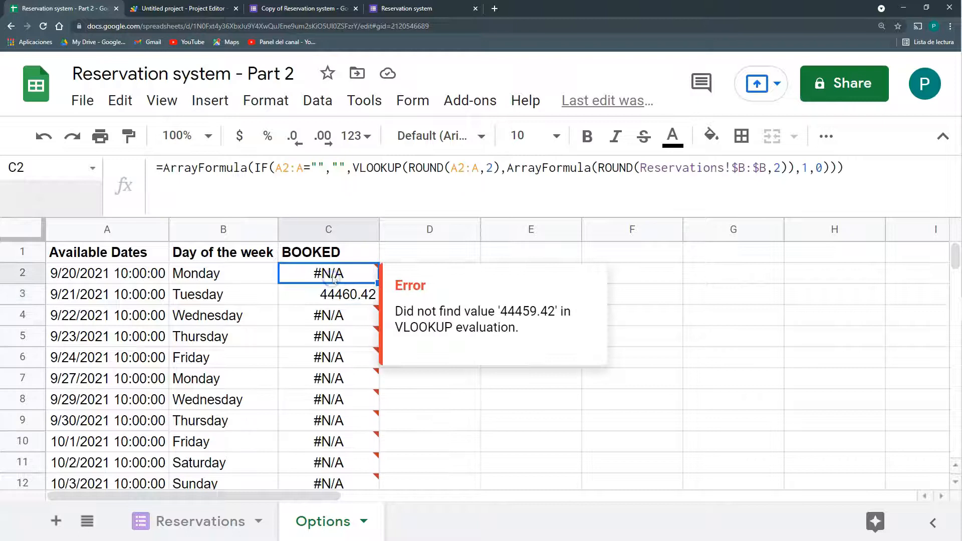
pyautogui.click(353, 167)
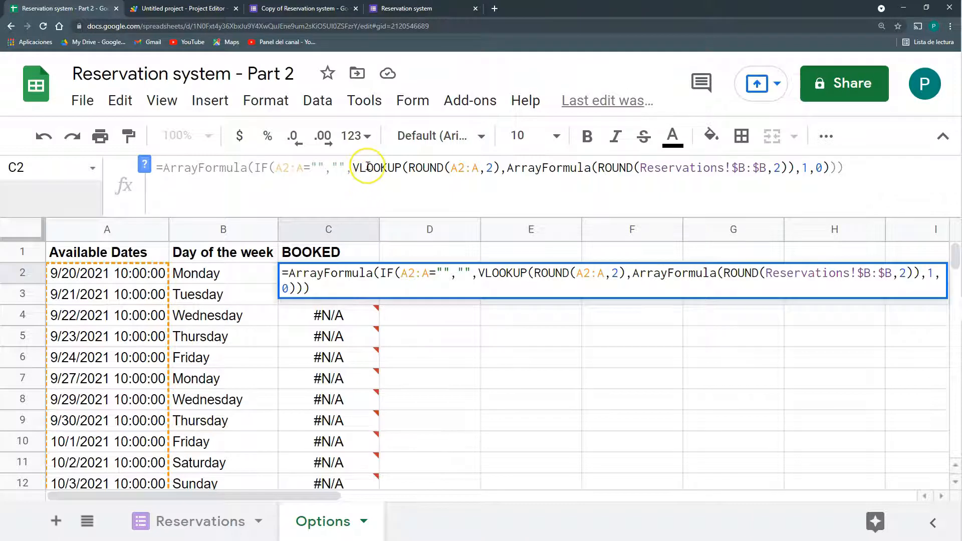
# Wrap C2's VLOOKUP in IF(ISERROR(...),"FREE","BOOKED"), fix the brackets, and confirm 9/21/2021 reads BOOKED
pyautogui.write('IF(')
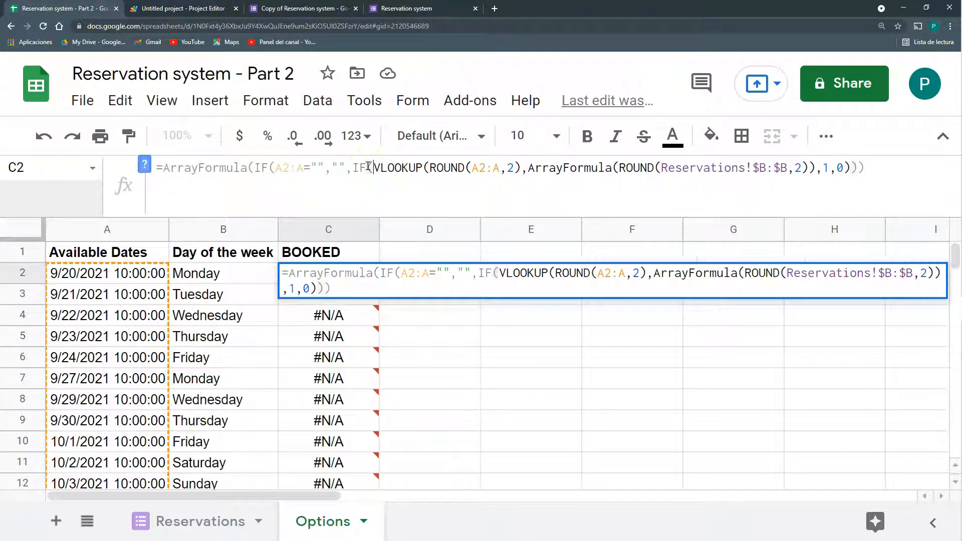
pyautogui.write('ISERROR(')
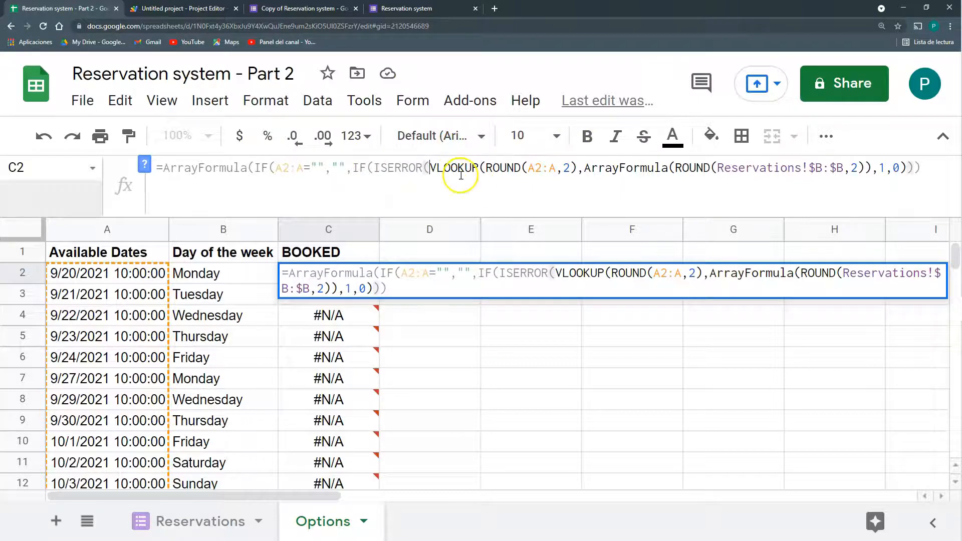
pyautogui.click(907, 168)
pyautogui.write(',')
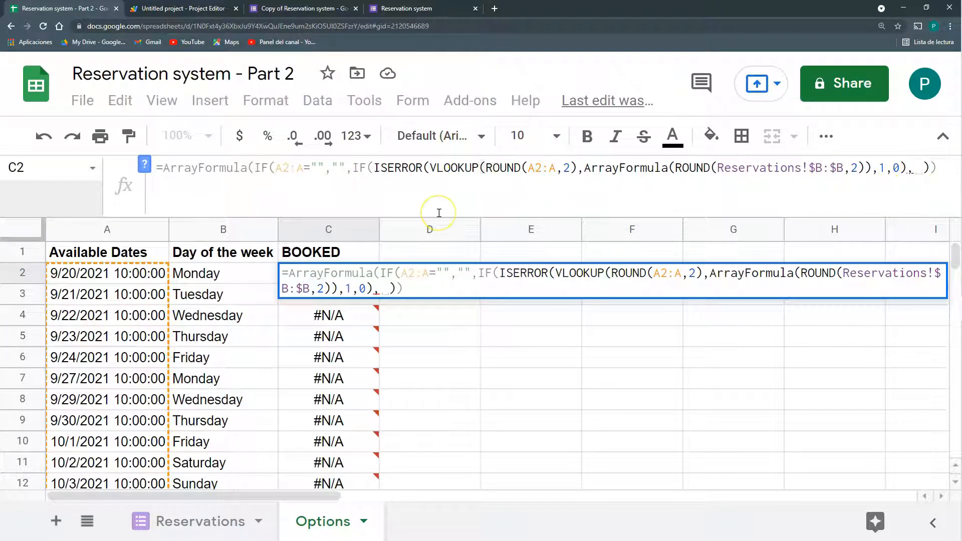
pyautogui.write('"FREE')
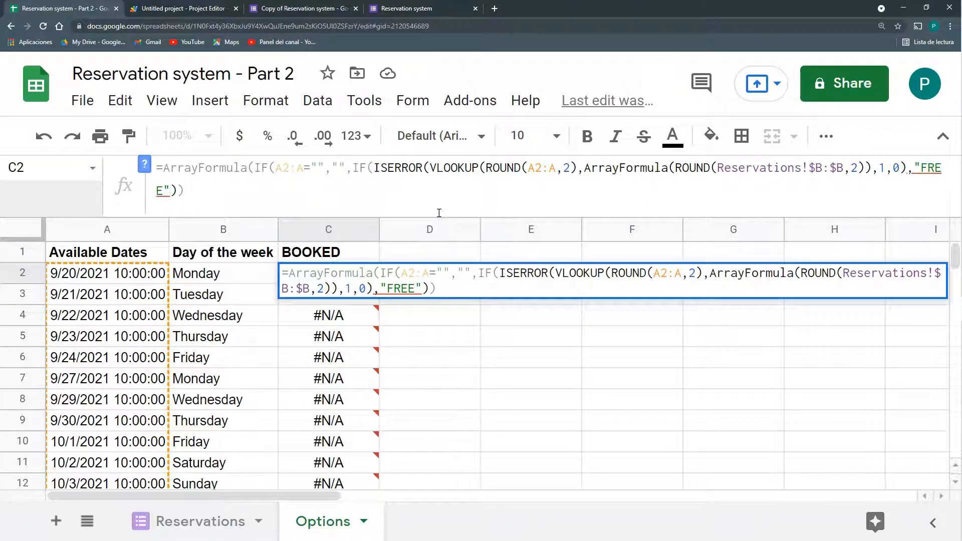
pyautogui.write('",')
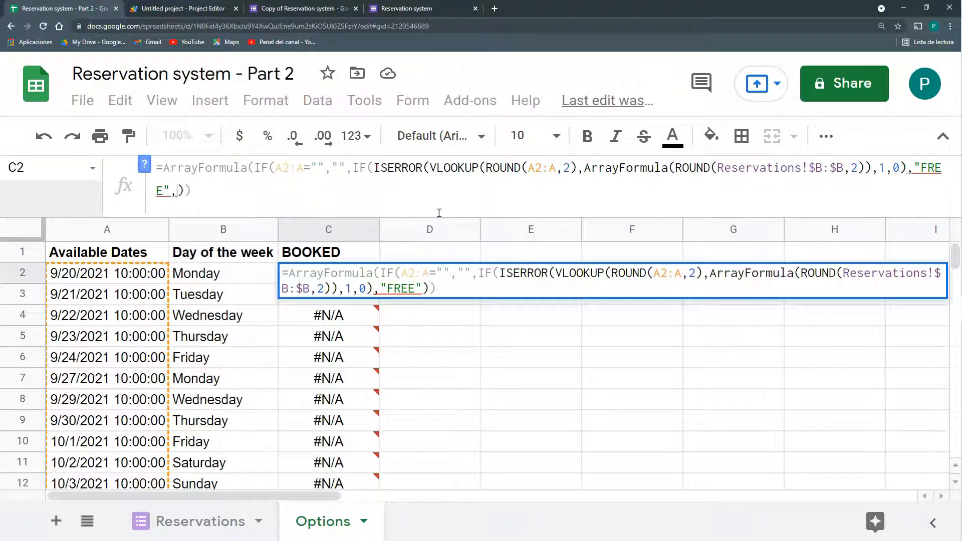
pyautogui.write('"BOOKED"')
pyautogui.press('Return')
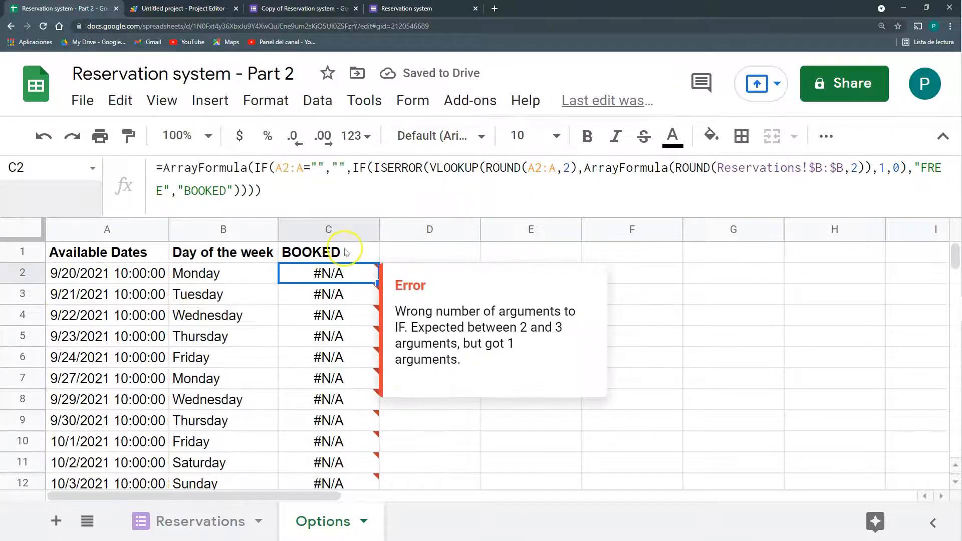
pyautogui.click(911, 170)
pyautogui.write(')')
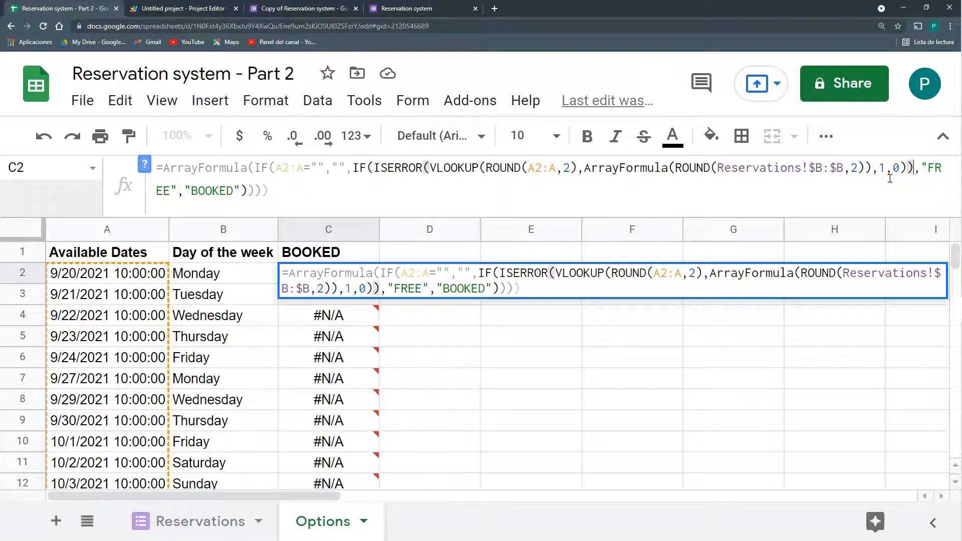
pyautogui.click(280, 193)
pyautogui.press('BackSpace')
pyautogui.press('Return')
pyautogui.click(351, 278)
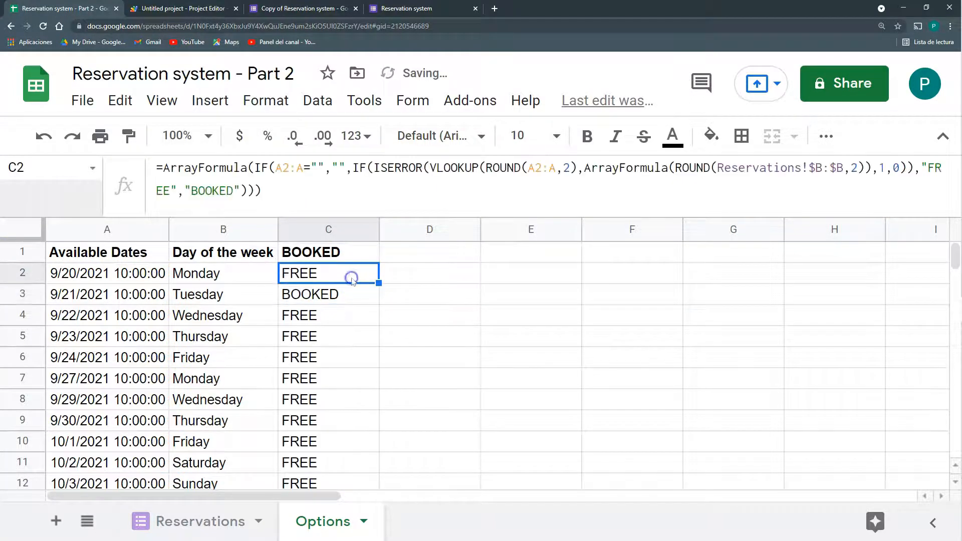
pyautogui.click(348, 300)
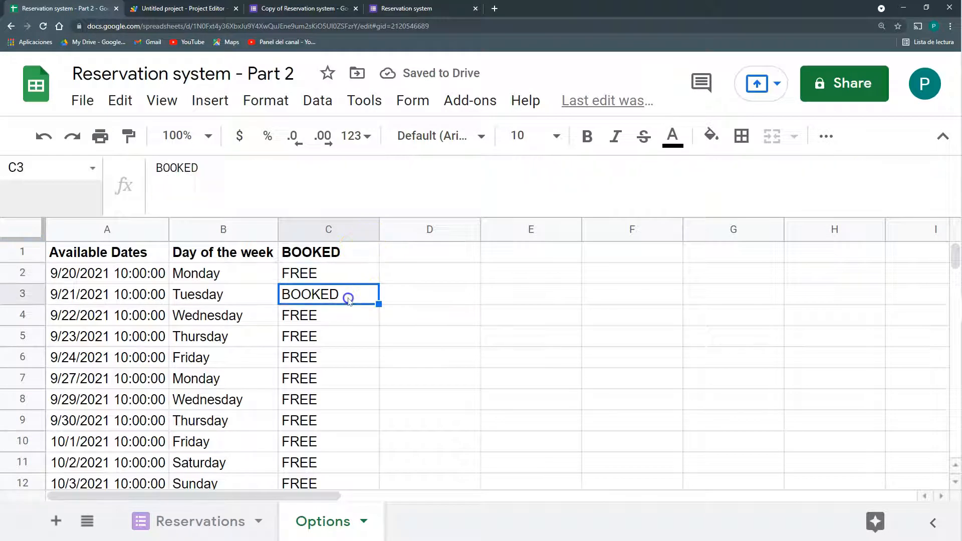
# Submit a form response with the user's e-mail, class Google Apps Script, date 9/27/2021
pyautogui.click(398, 8)
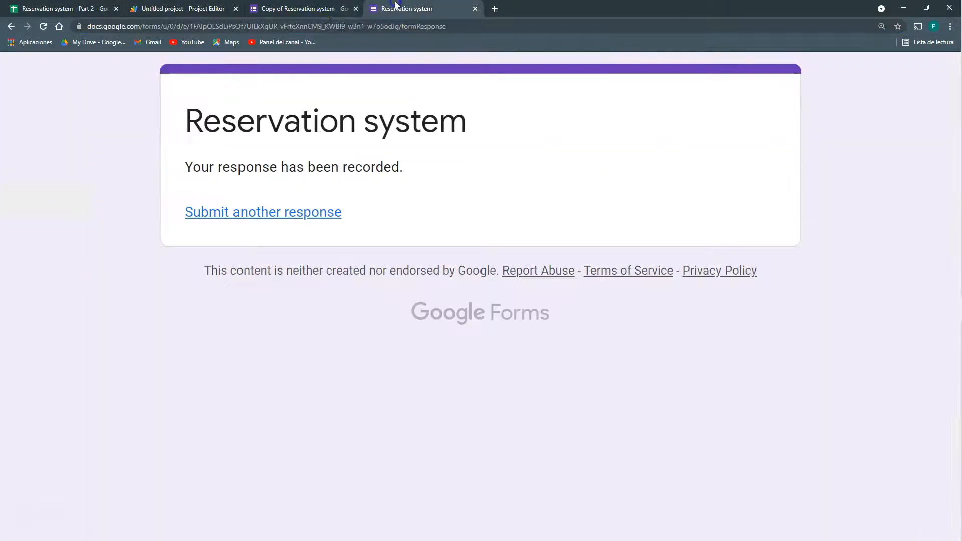
pyautogui.click(280, 213)
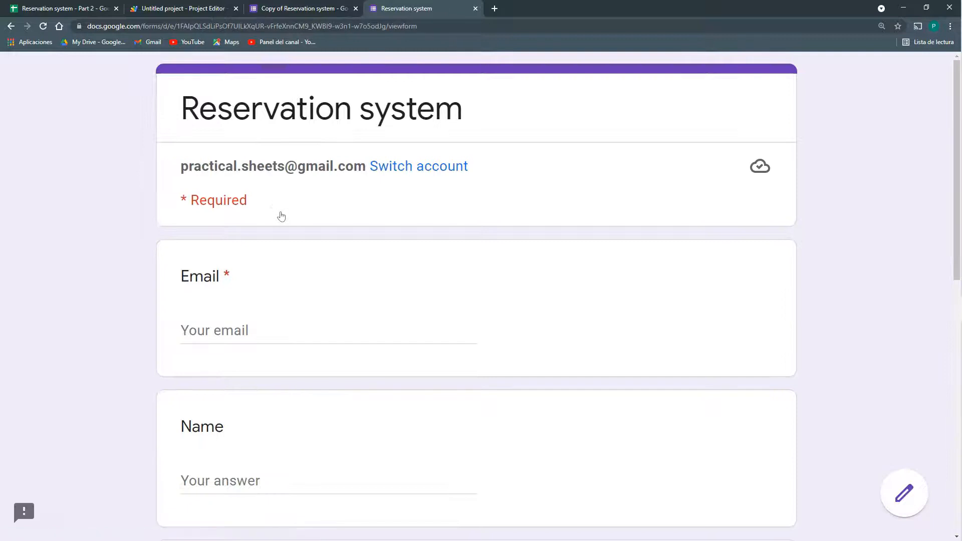
pyautogui.click(273, 333)
pyautogui.scroll(-7, 271, 335)
pyautogui.click(196, 316)
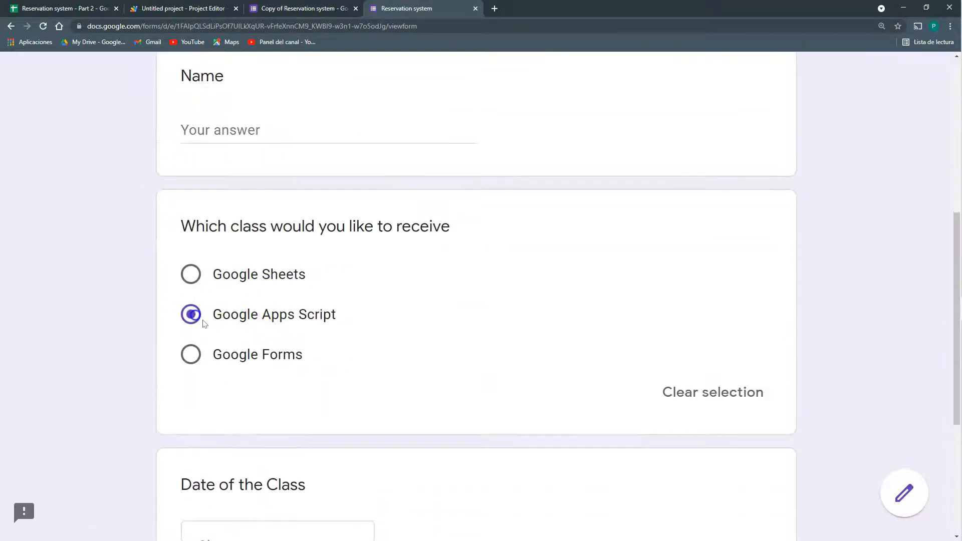
pyautogui.scroll(-4, 226, 330)
pyautogui.click(250, 343)
pyautogui.click(270, 422)
pyautogui.click(215, 427)
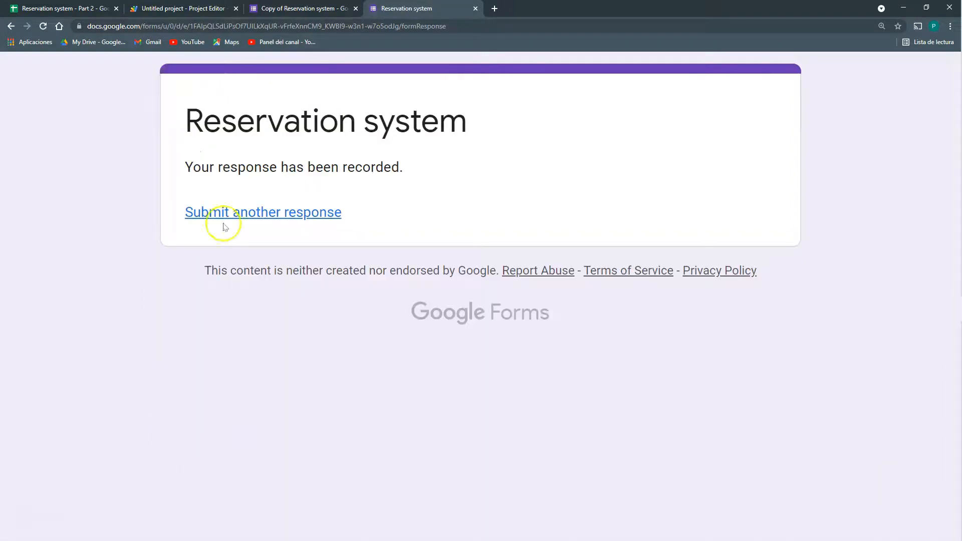
# Confirm cell C7 in the spreadsheet now reads BOOKED for 9/27/2021
pyautogui.click(64, 9)
pyautogui.click(281, 380)
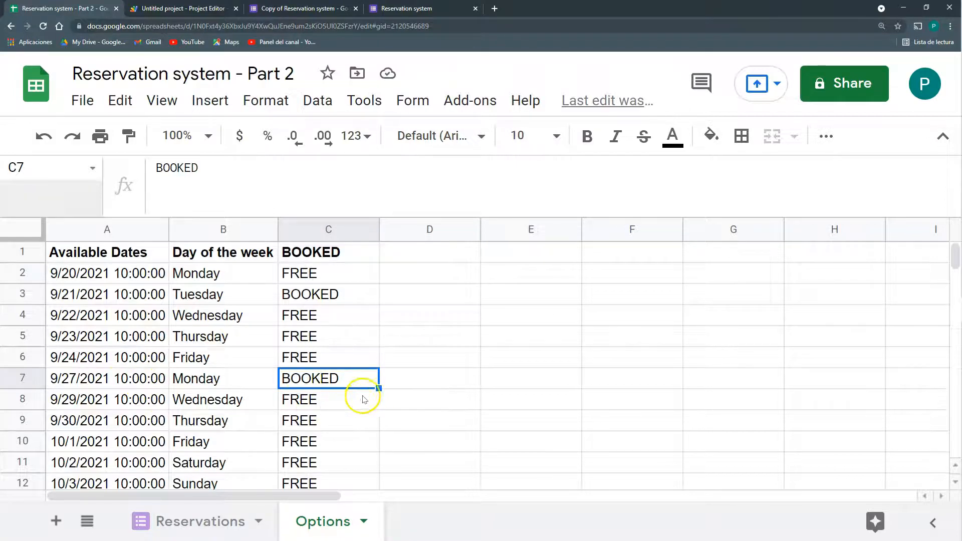
pyautogui.click(303, 7)
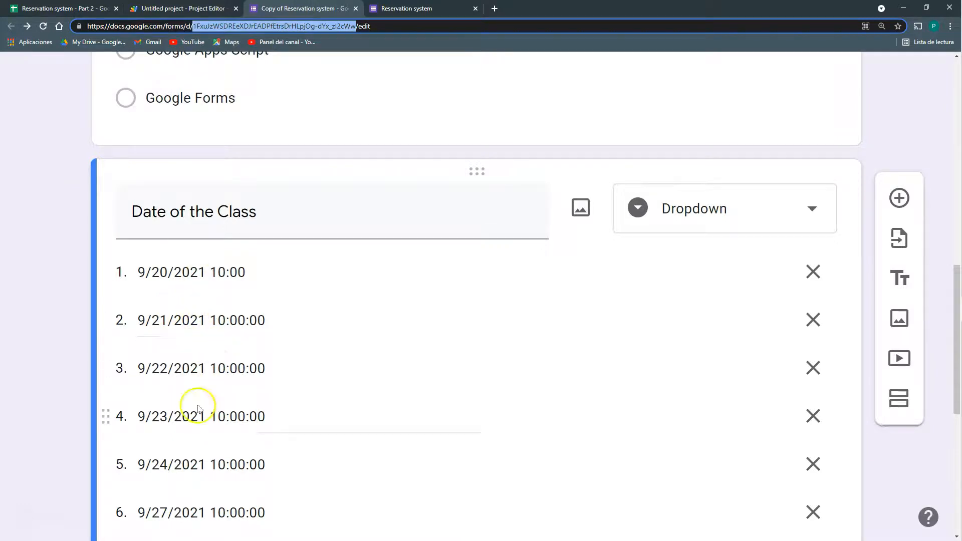
pyautogui.click(215, 5)
pyautogui.click(62, 7)
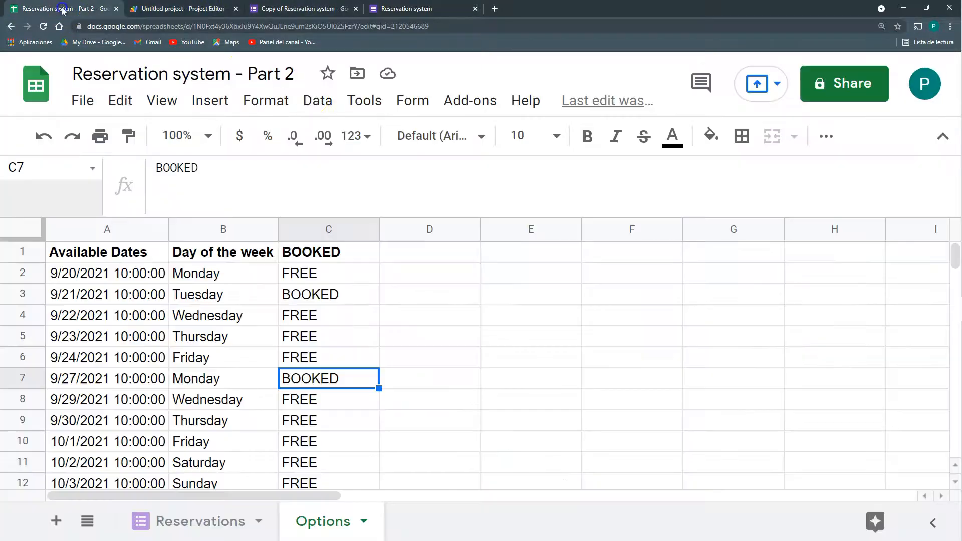
pyautogui.click(196, 6)
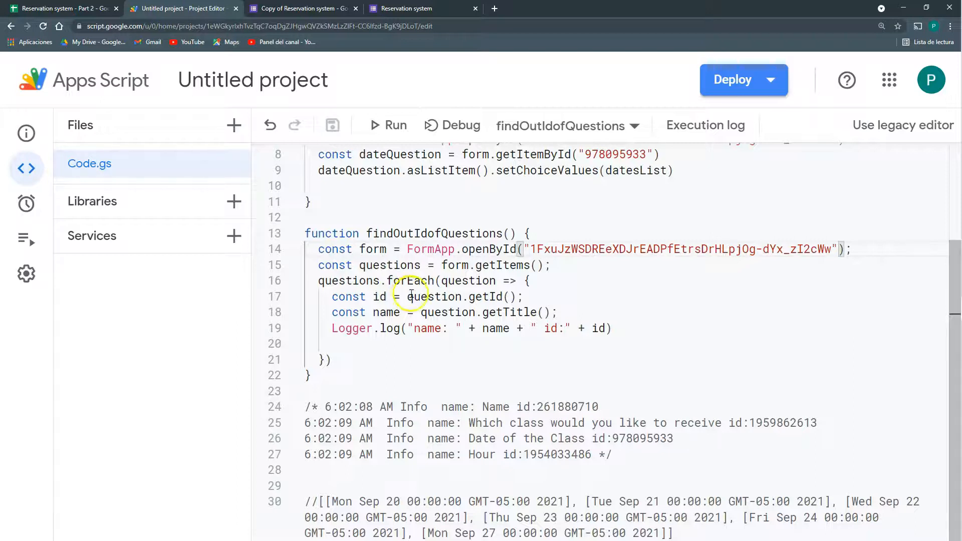
# Rename the script project Reservations and review the Options sheet's date and status columns
pyautogui.scroll(1, 424, 295)
pyautogui.click(270, 80)
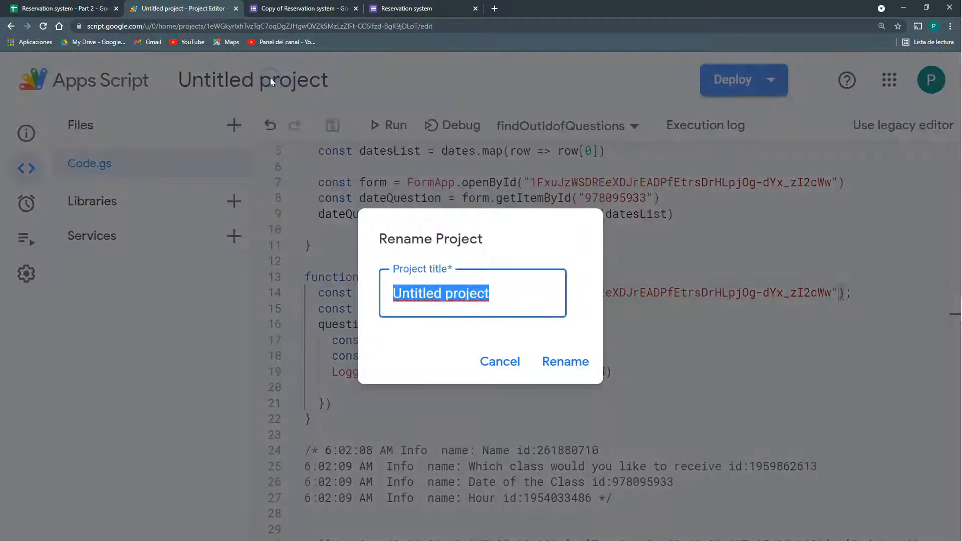
pyautogui.write('rE')
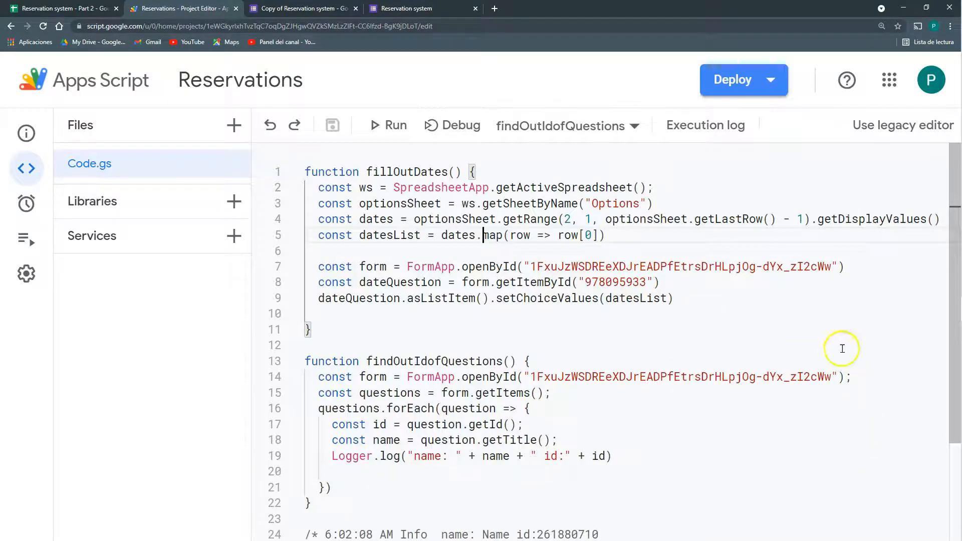
pyautogui.moveTo(373, 220); pyautogui.dragTo(647, 219)
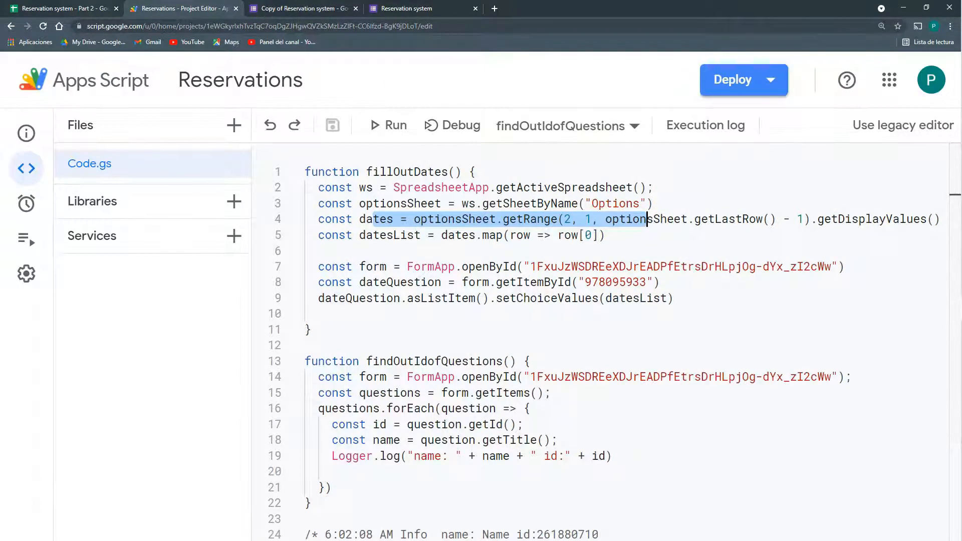
pyautogui.click(60, 9)
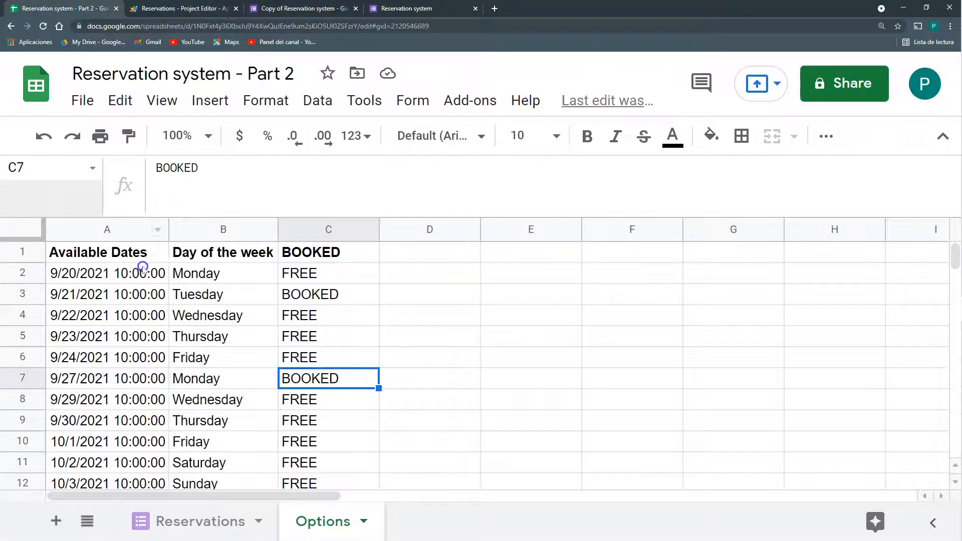
pyautogui.moveTo(143, 271); pyautogui.dragTo(146, 421)
pyautogui.moveTo(150, 273); pyautogui.dragTo(319, 449)
pyautogui.scroll(-1, 315, 355)
pyautogui.scroll(1, 315, 355)
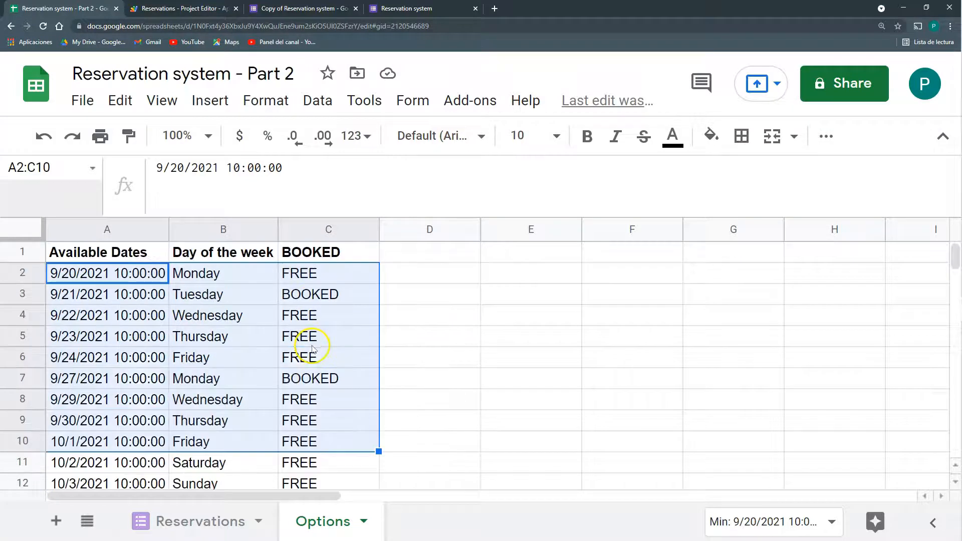
pyautogui.moveTo(309, 296); pyautogui.dragTo(322, 377)
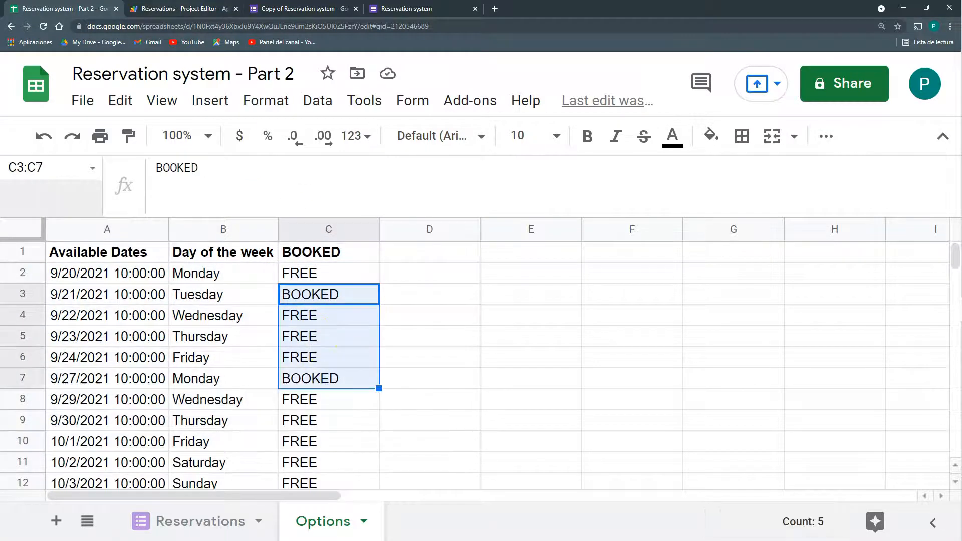
pyautogui.click(196, 10)
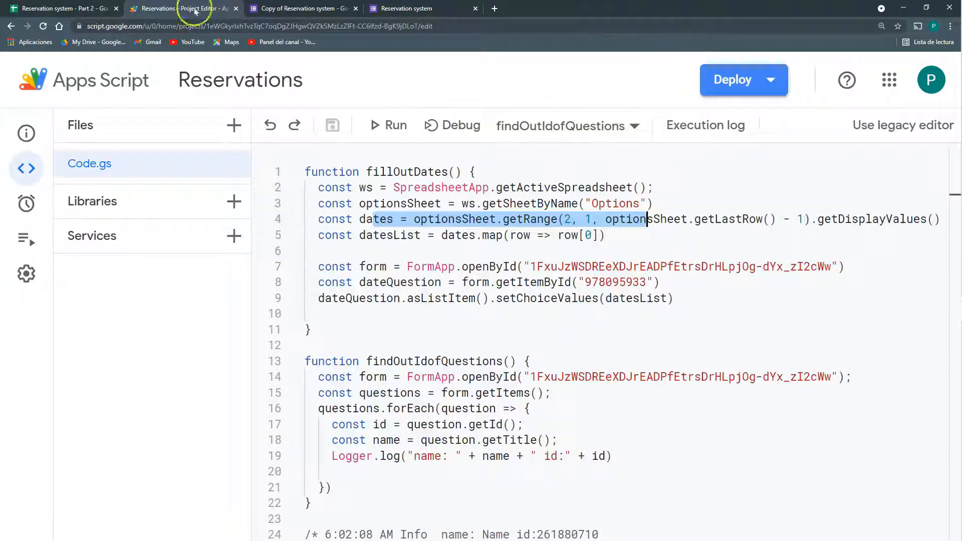
# Make getRange read 3 columns, add .filter(row=>row[2]=="FREE") before .map, and save
pyautogui.click(805, 220)
pyautogui.write(',3')
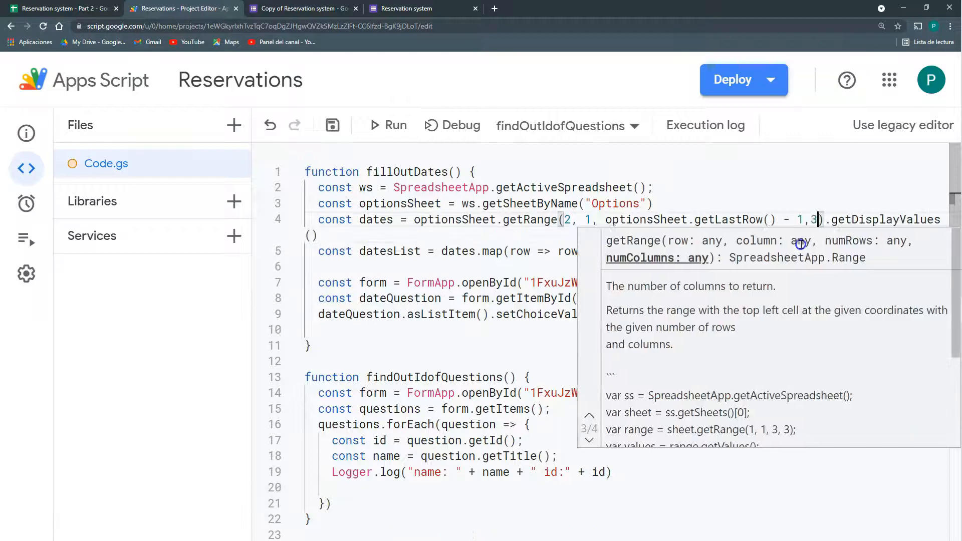
pyautogui.click(641, 219)
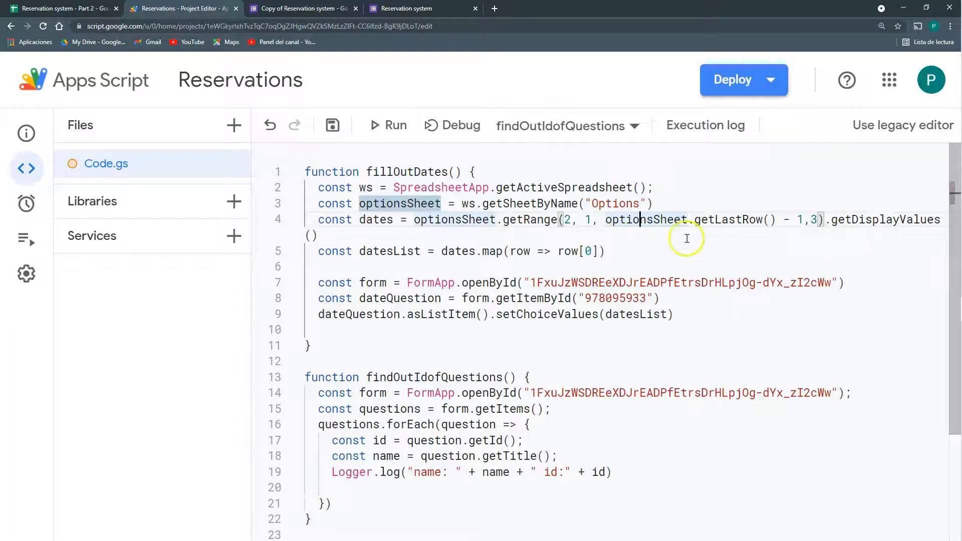
pyautogui.click(483, 251)
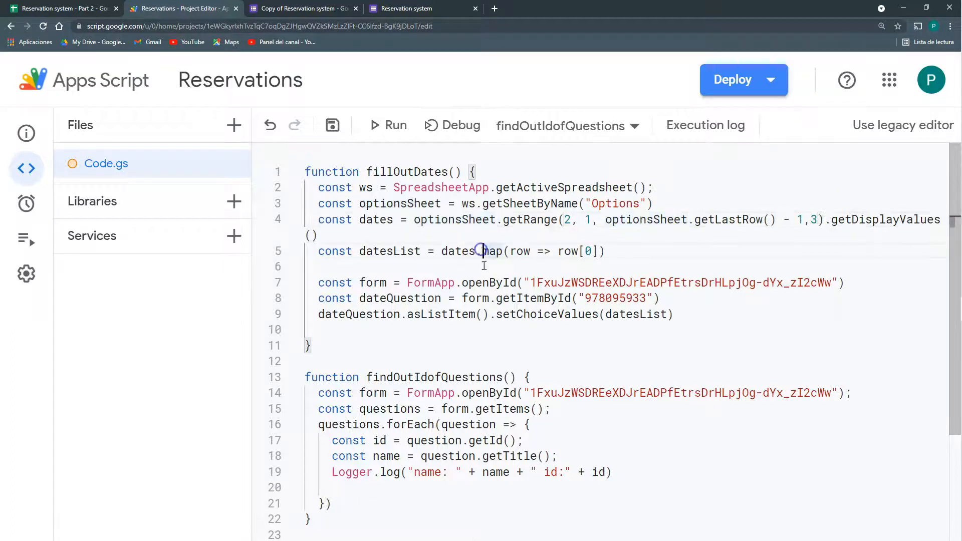
pyautogui.click(477, 252)
pyautogui.write('.filt')
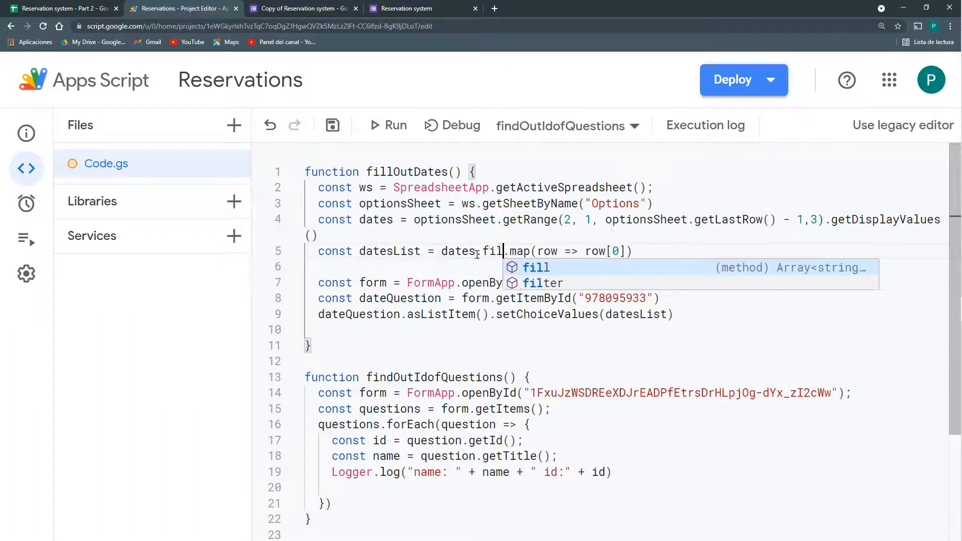
pyautogui.press('BackSpace')
pyautogui.write('ter')
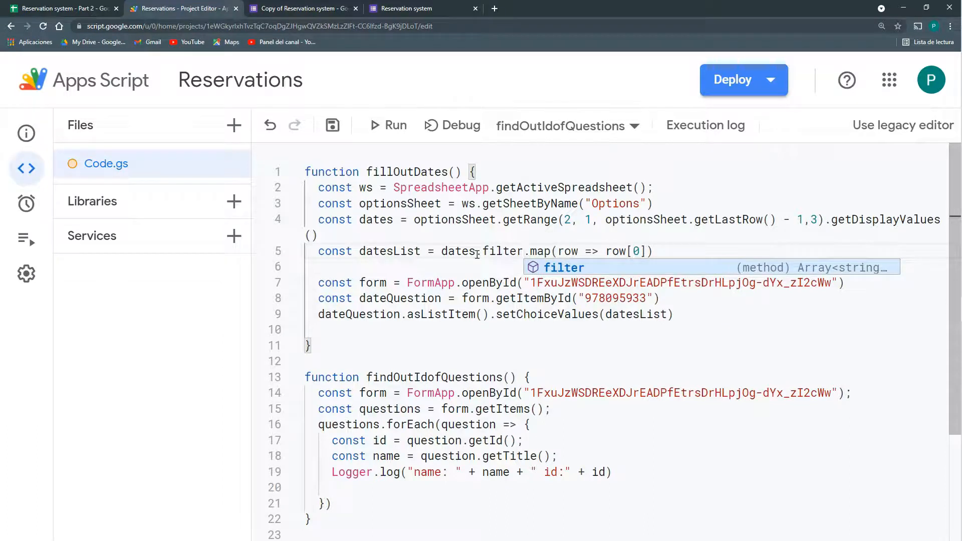
pyautogui.write('()')
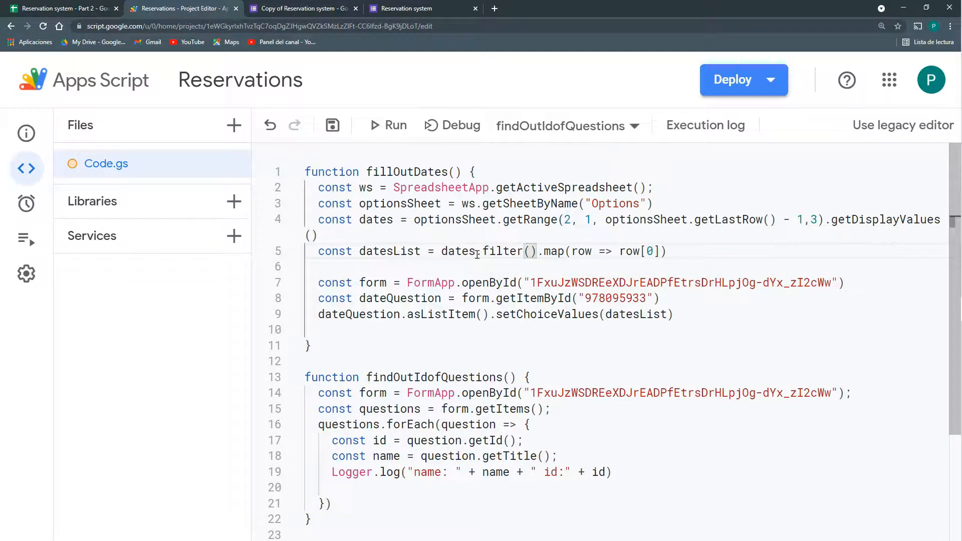
pyautogui.write('row=>')
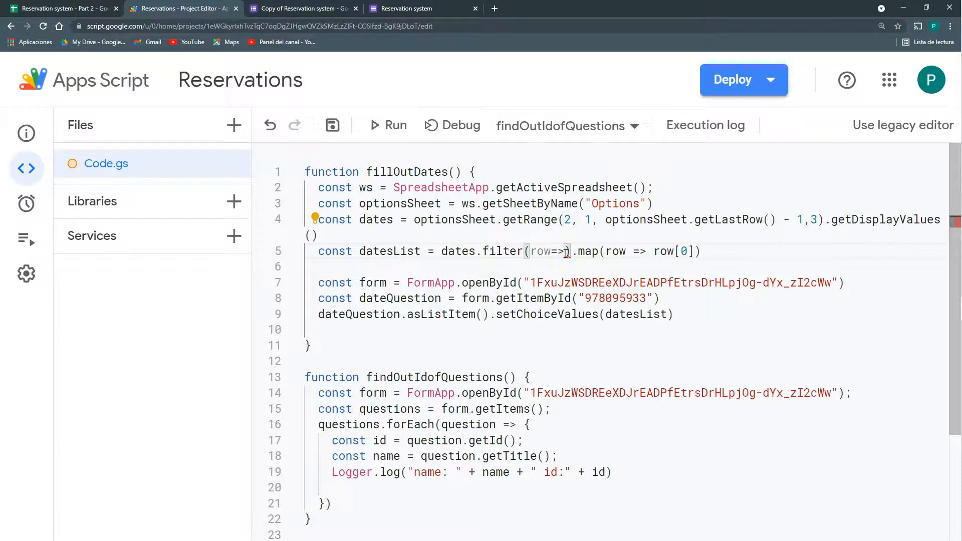
pyautogui.write('row[2')
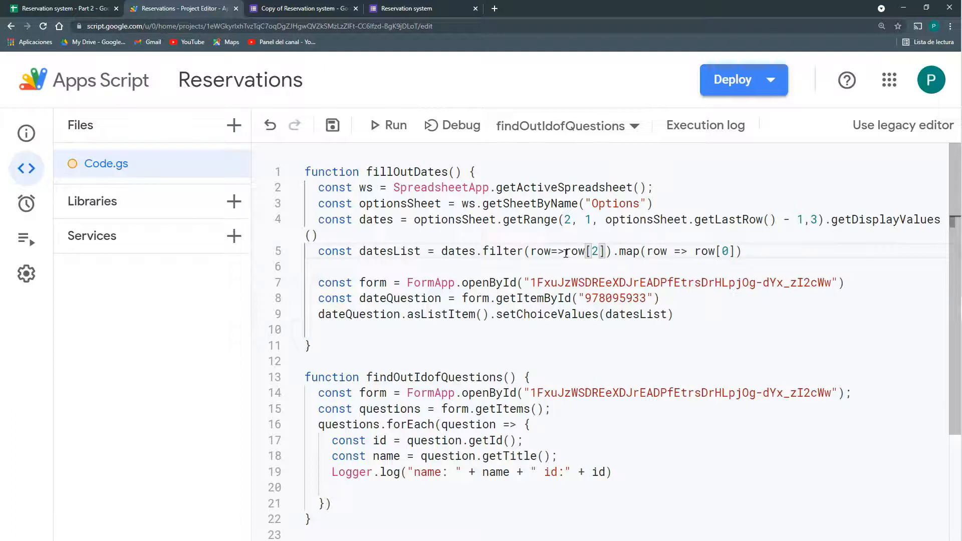
pyautogui.write(']==')
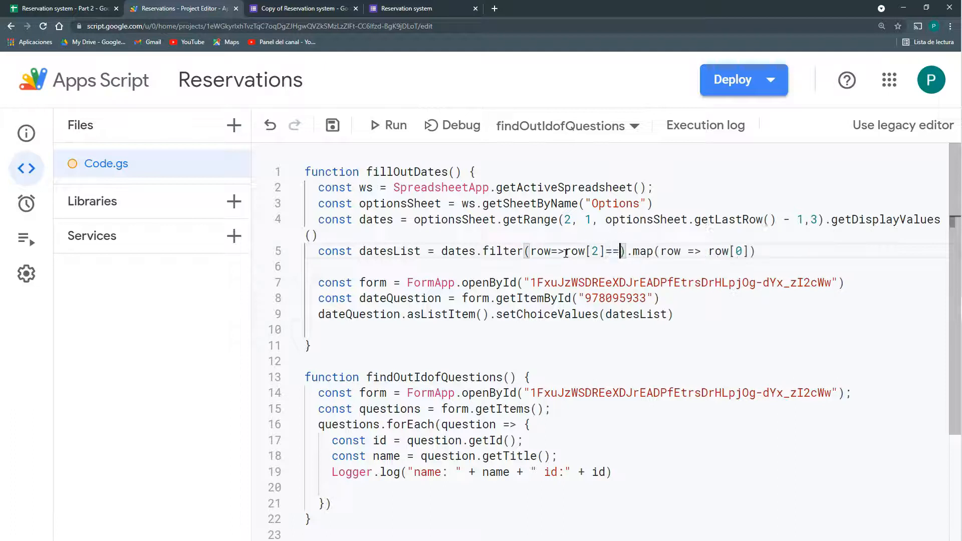
pyautogui.write('"FREE')
pyautogui.click(565, 254)
pyautogui.moveTo(670, 251); pyautogui.dragTo(771, 252)
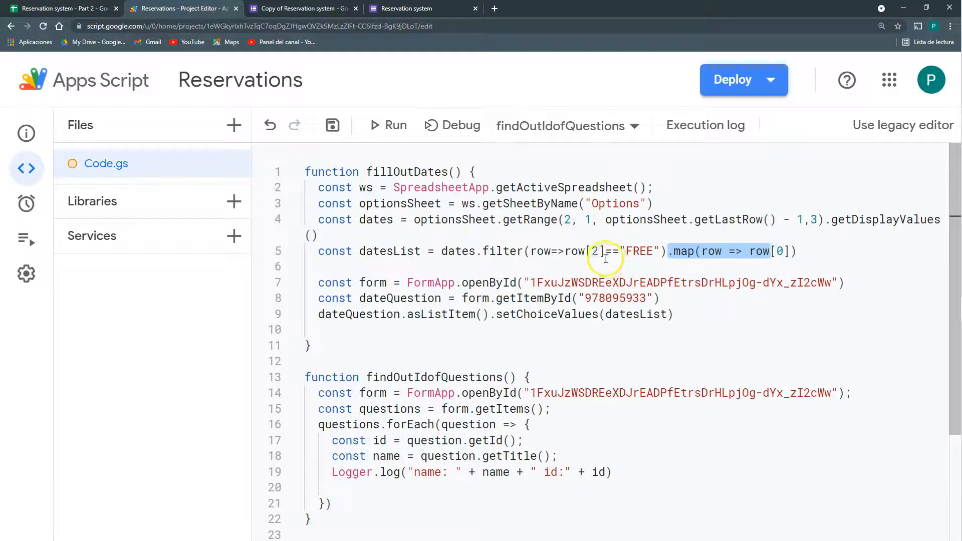
pyautogui.click(329, 124)
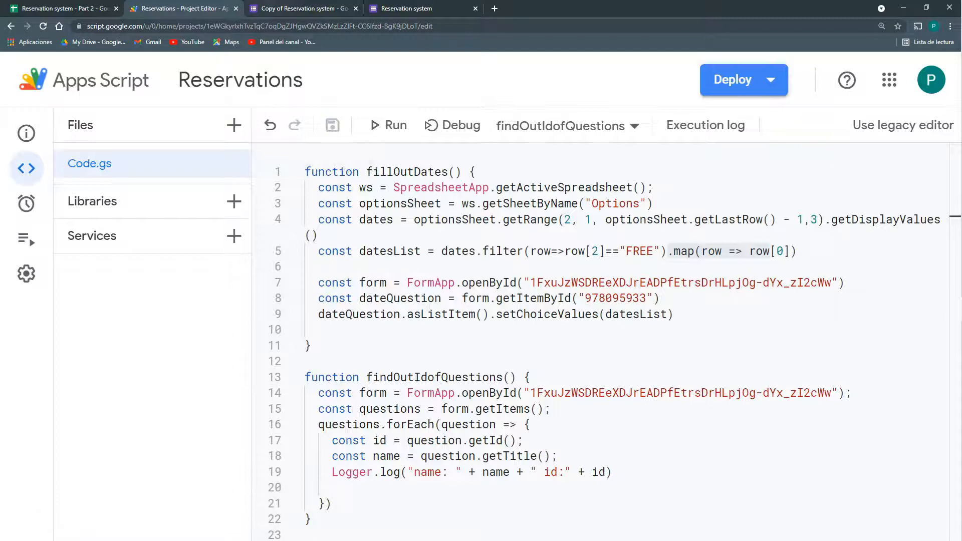
pyautogui.click(277, 8)
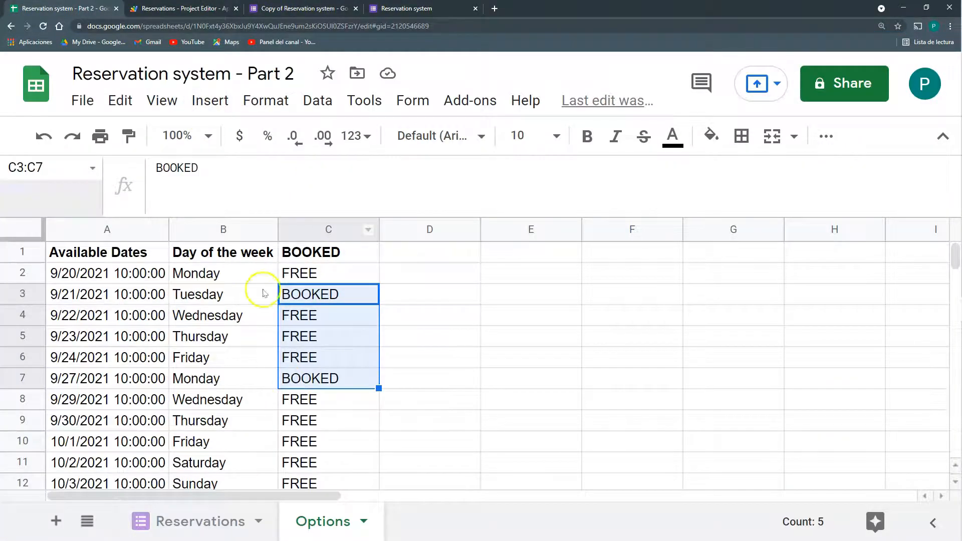
# Change A11 to 10/2/2021 11:00:00, then view the form's date list showing only free dates
pyautogui.click(161, 6)
pyautogui.click(297, 9)
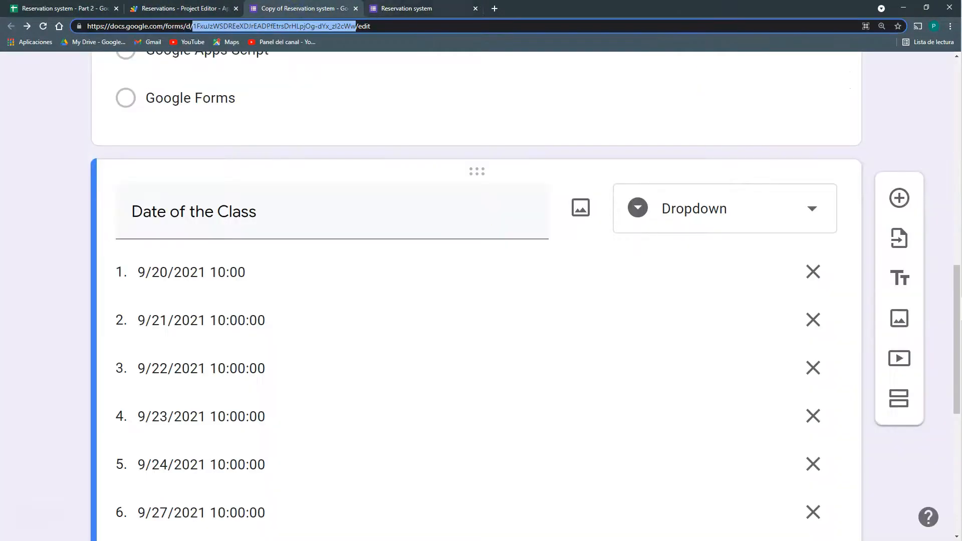
pyautogui.click(64, 9)
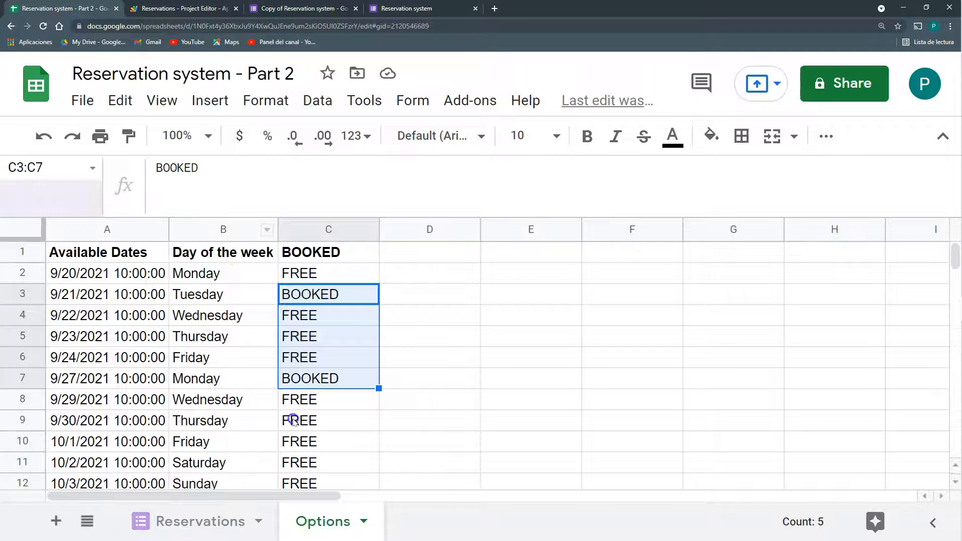
pyautogui.scroll(-3, 293, 421)
pyautogui.click(150, 335)
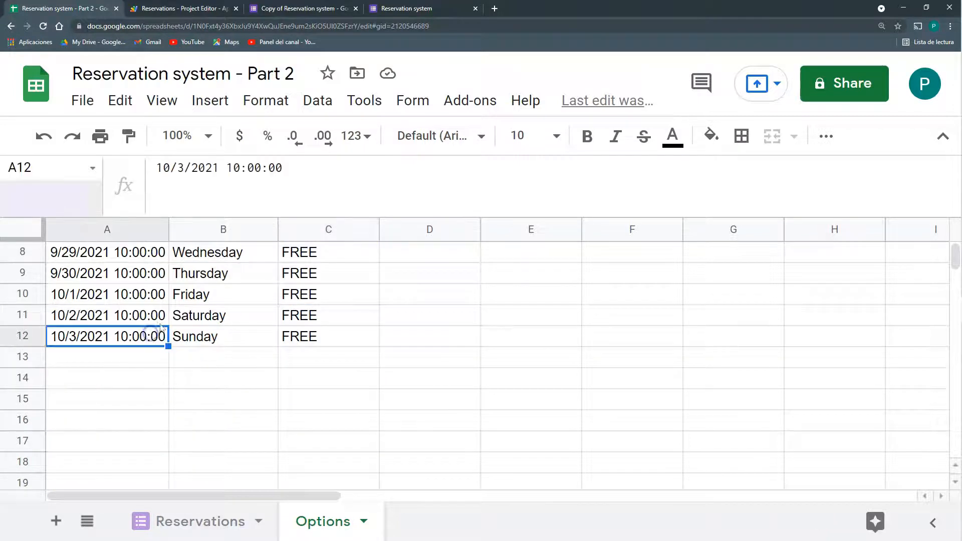
pyautogui.click(159, 318)
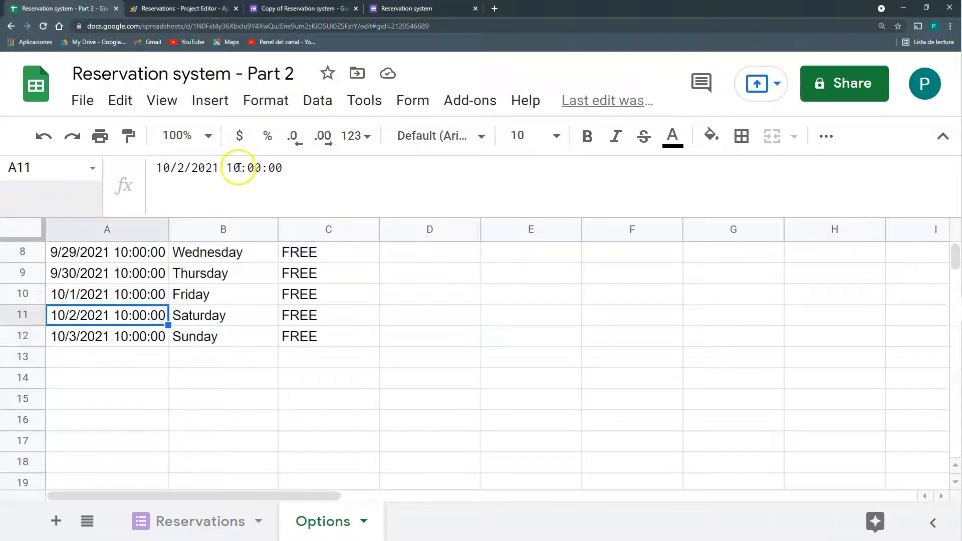
pyautogui.moveTo(240, 168); pyautogui.dragTo(234, 168)
pyautogui.write('1')
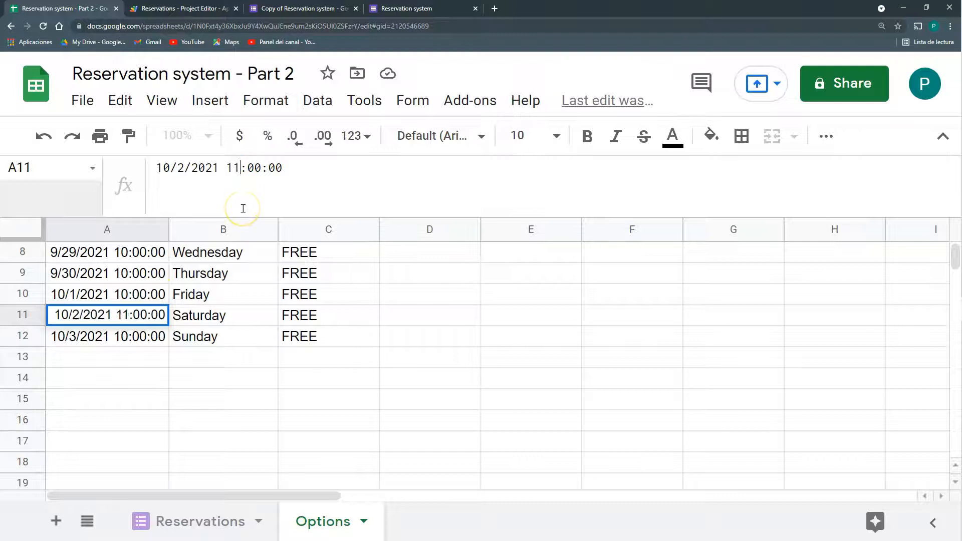
pyautogui.press('Return')
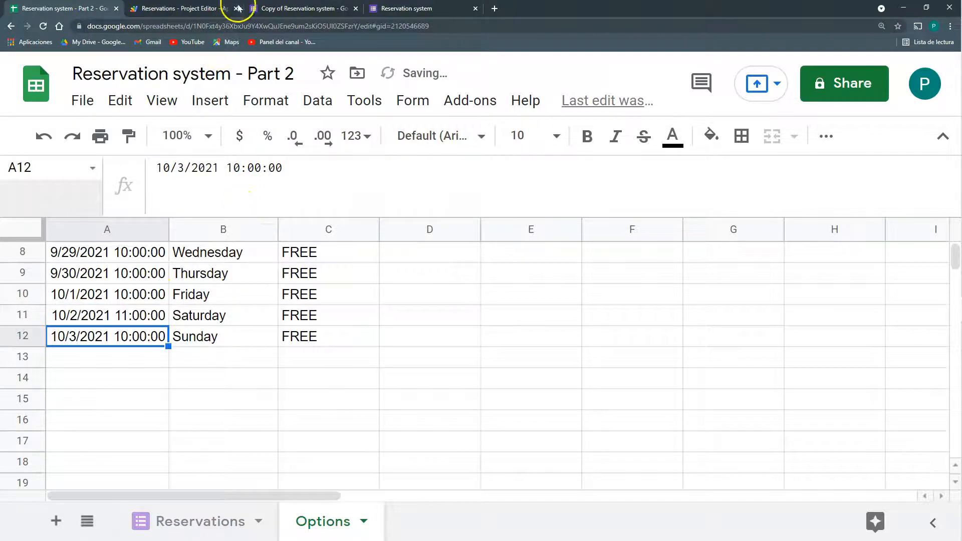
pyautogui.click(253, 8)
pyautogui.scroll(-2, 271, 242)
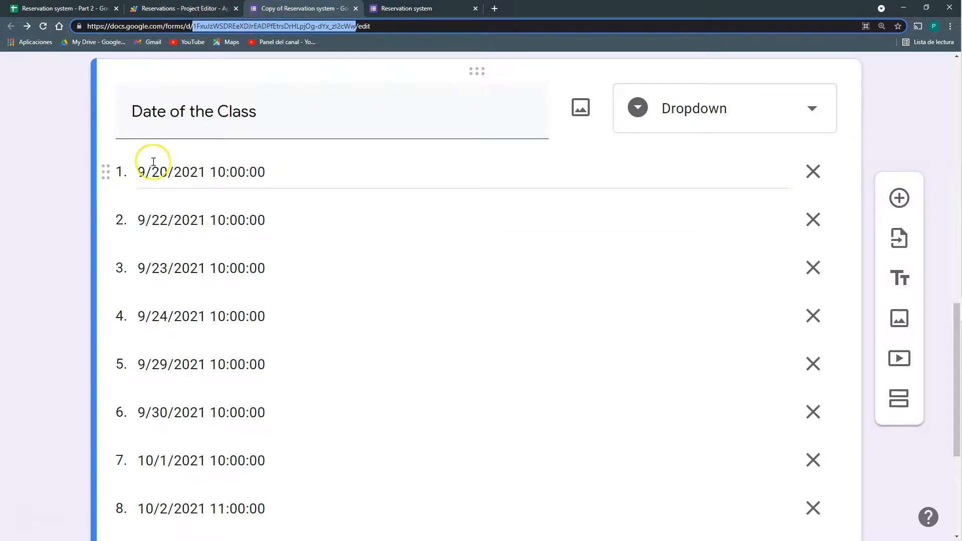
# Submit a reservation with an e-mail, class Google Forms, date 9/20/2021
pyautogui.click(55, 8)
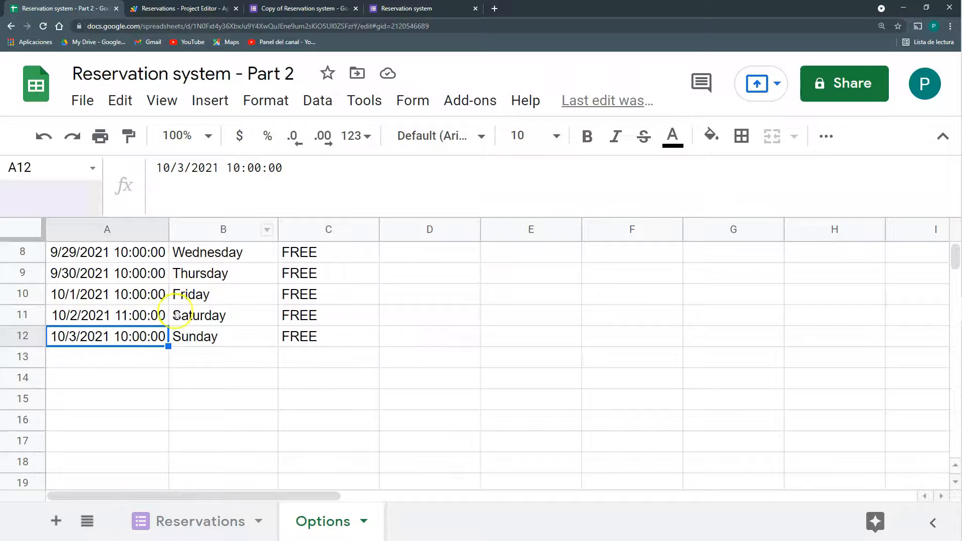
pyautogui.click(306, 7)
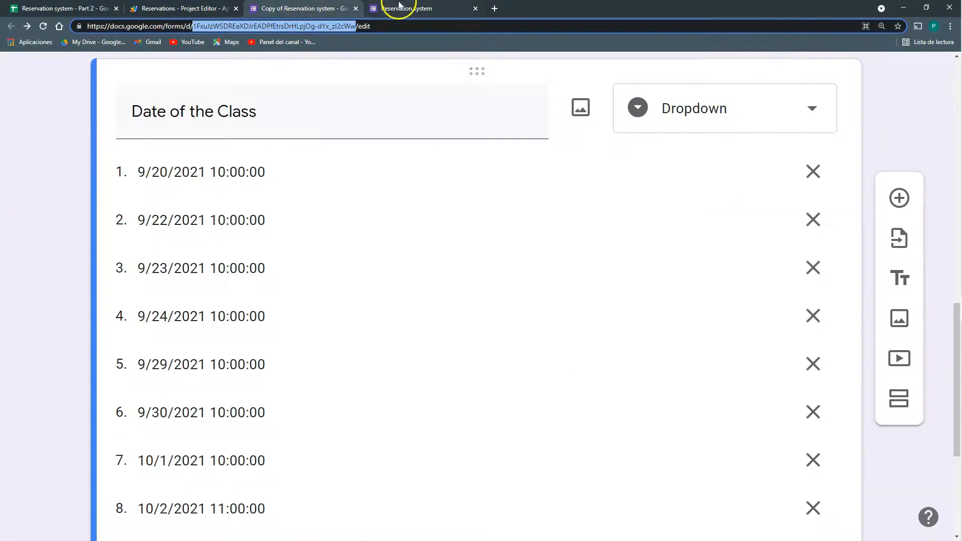
pyautogui.click(401, 7)
pyautogui.click(262, 211)
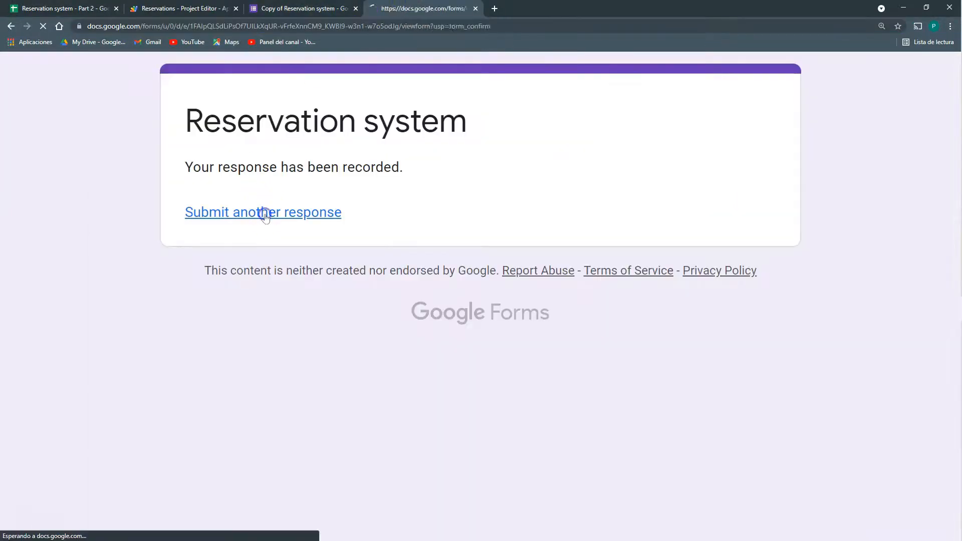
pyautogui.scroll(-3, 258, 223)
pyautogui.click(245, 185)
pyautogui.write('mm')
pyautogui.scroll(-3, 261, 260)
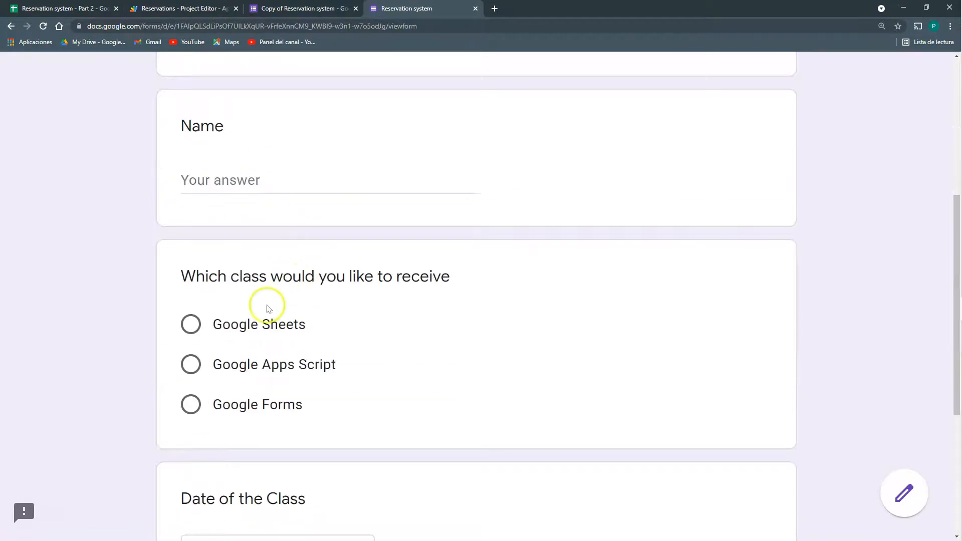
pyautogui.click(193, 400)
pyautogui.scroll(-4, 197, 402)
pyautogui.click(225, 400)
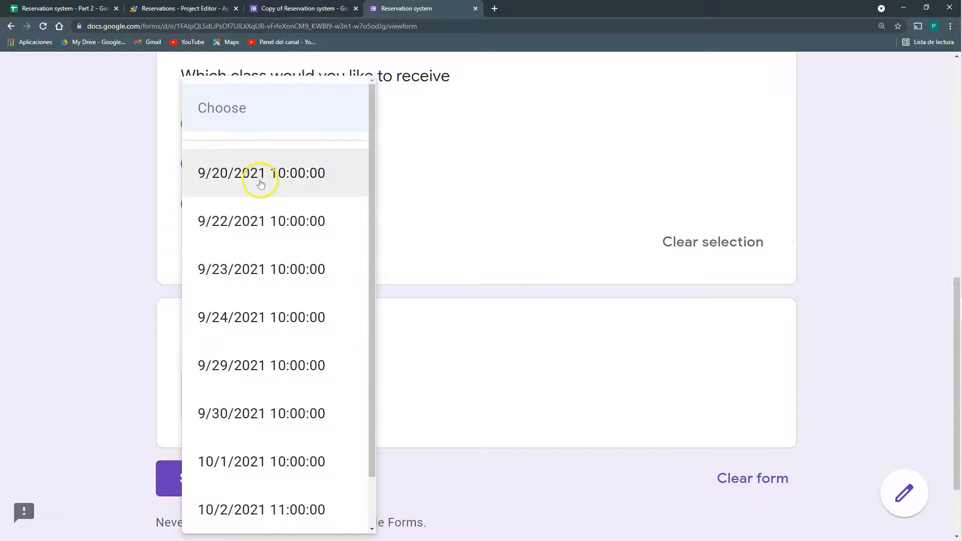
pyautogui.click(260, 180)
pyautogui.click(209, 467)
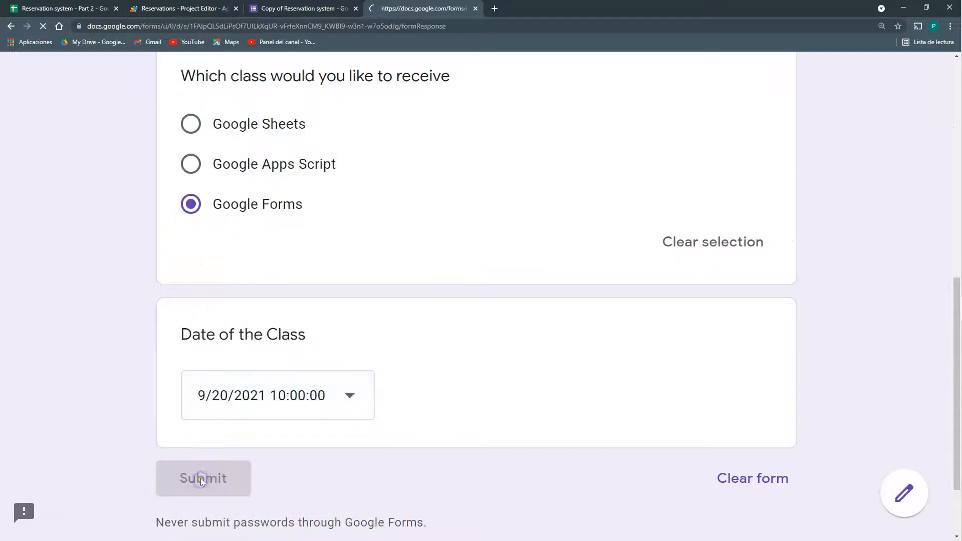
# Start another response and open the date list to see the remaining dates
pyautogui.click(278, 217)
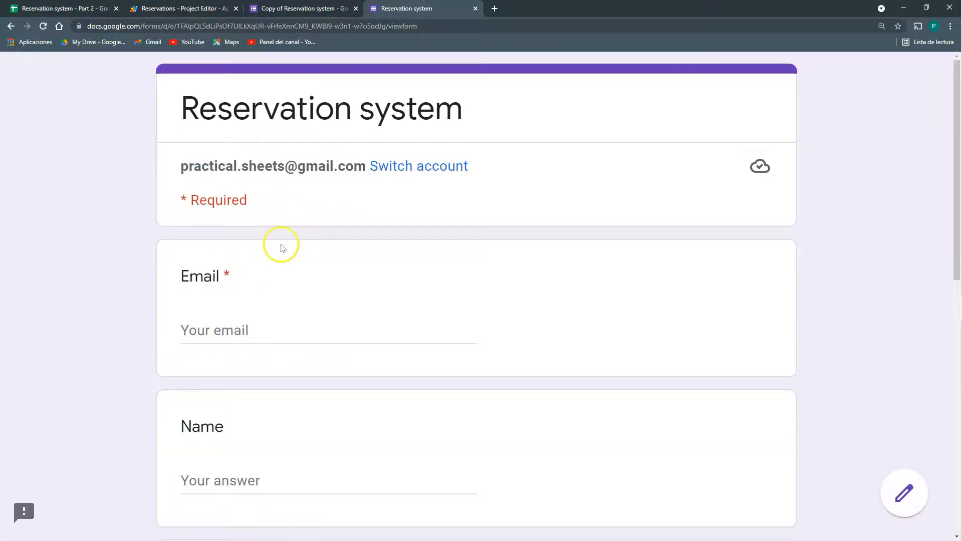
pyautogui.scroll(-7, 273, 211)
pyautogui.scroll(-4, 283, 281)
pyautogui.click(275, 295)
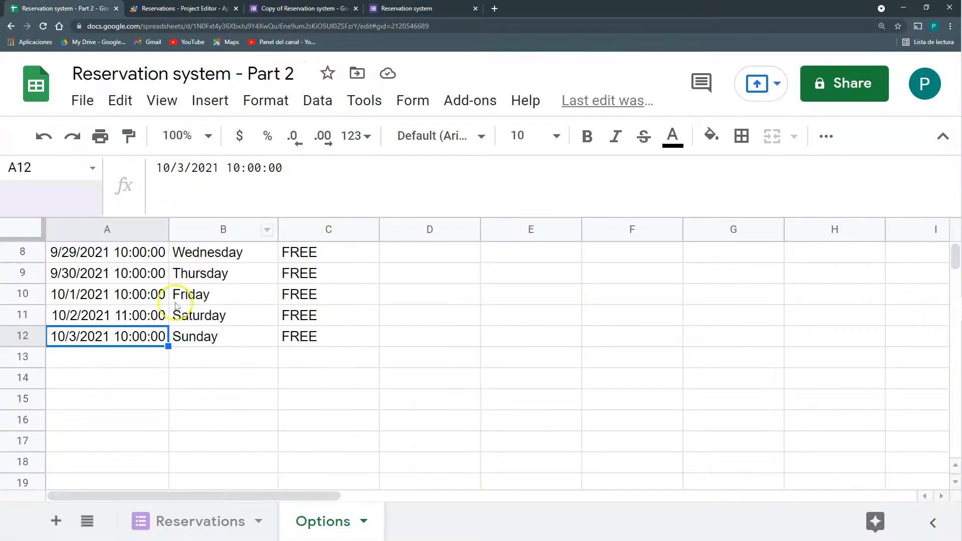
# Add a trigger running fillOutDates From spreadsheet On form submit, then reload the live form
pyautogui.click(193, 11)
pyautogui.click(26, 207)
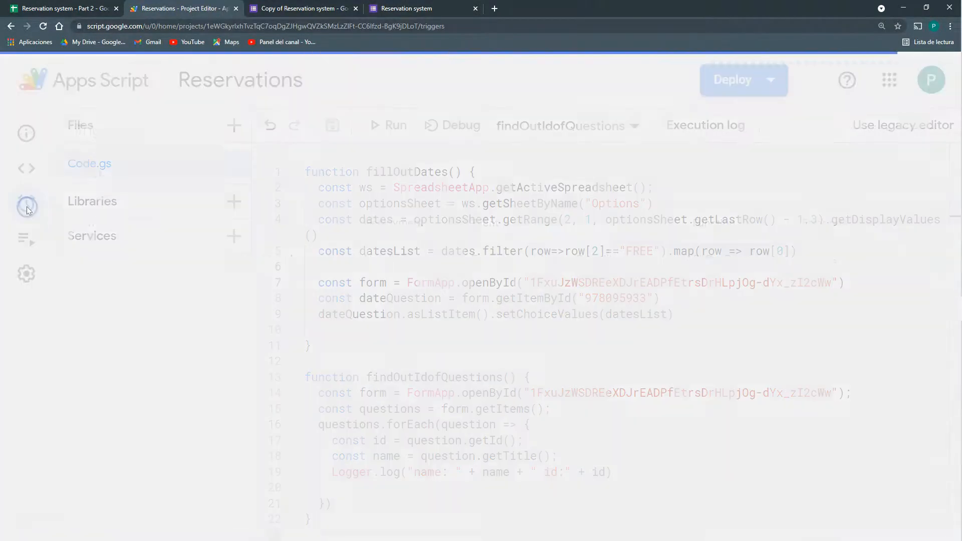
pyautogui.click(842, 453)
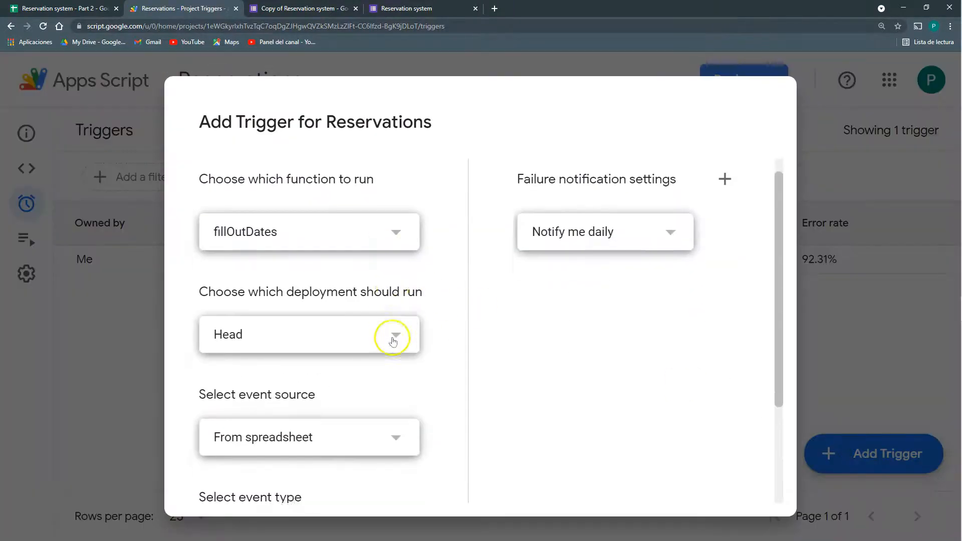
pyautogui.scroll(-3, 373, 316)
pyautogui.click(354, 299)
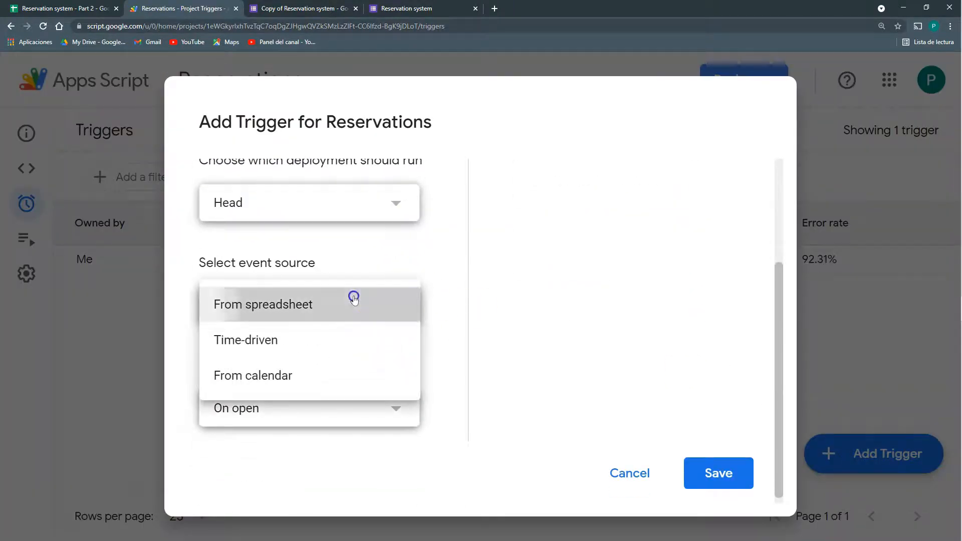
pyautogui.click(353, 303)
pyautogui.click(401, 405)
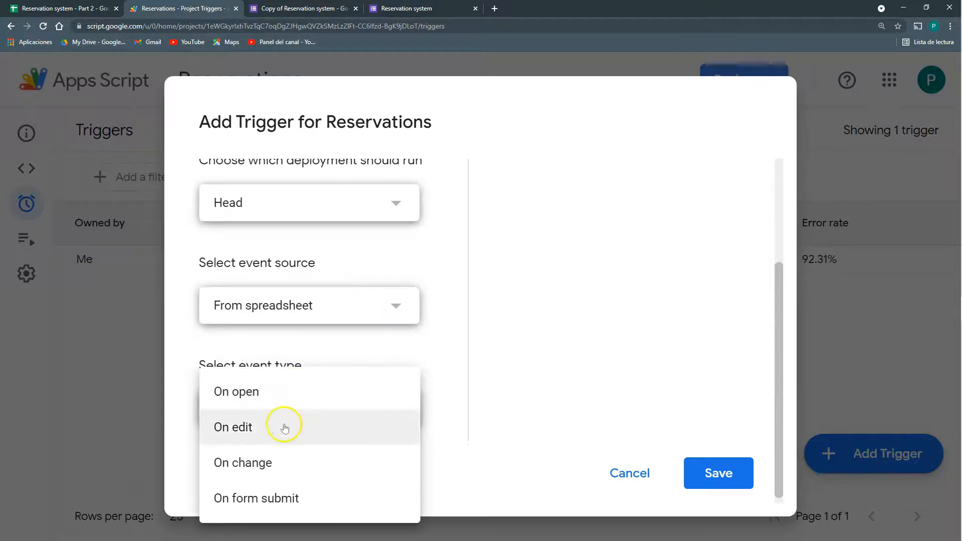
pyautogui.click(271, 500)
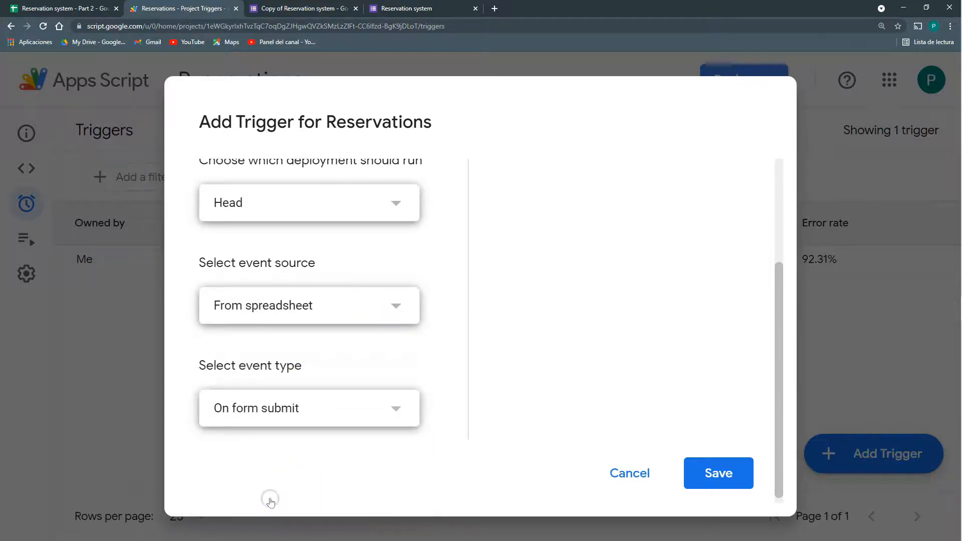
pyautogui.click(273, 499)
pyautogui.click(730, 468)
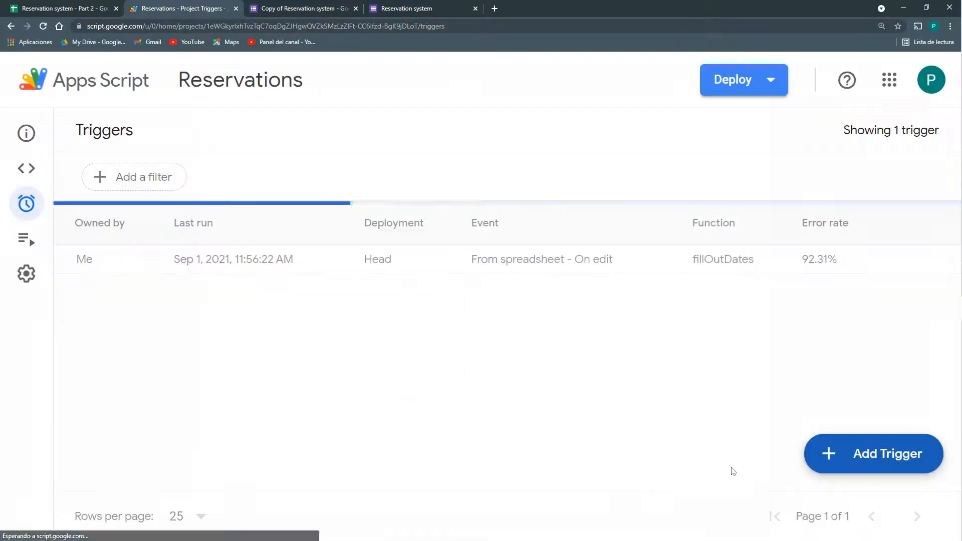
pyautogui.click(386, 7)
pyautogui.click(43, 26)
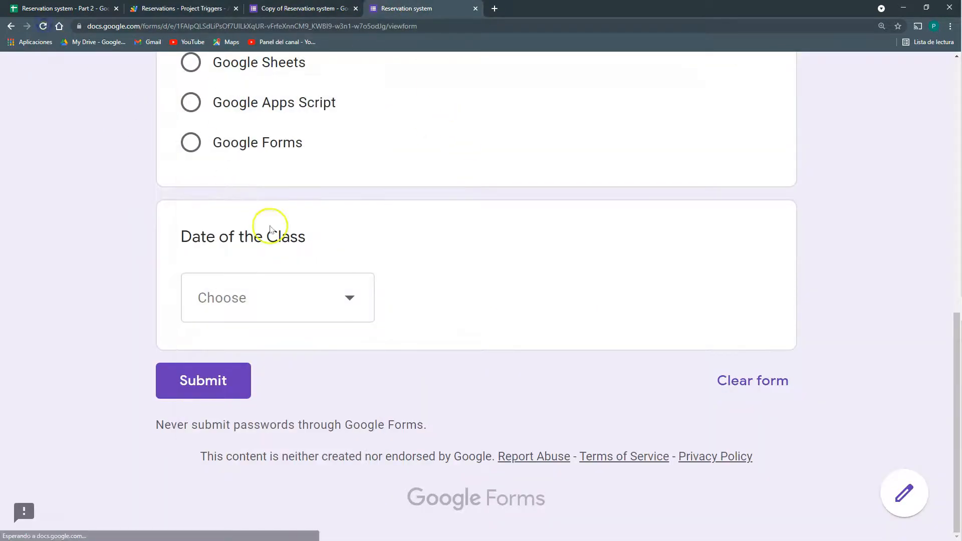
# Submit a reservation with an e-mail, class Google Forms, date 10/1/2021
pyautogui.click(285, 326)
pyautogui.write('mmail')
pyautogui.hotkey('ctrl', 'a')
pyautogui.scroll(-9, 288, 326)
pyautogui.click(194, 244)
pyautogui.click(266, 425)
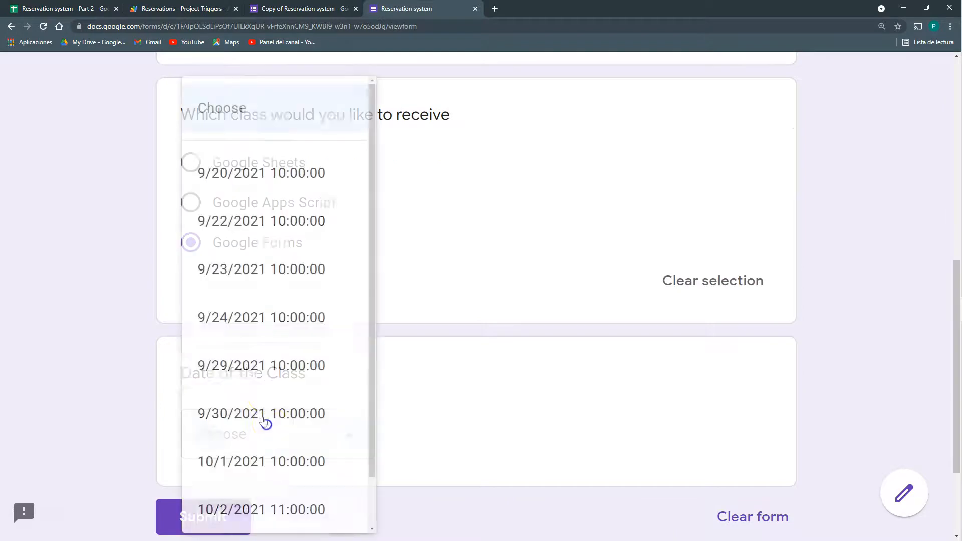
pyautogui.scroll(-2, 267, 401)
pyautogui.click(229, 404)
pyautogui.scroll(-2, 233, 411)
pyautogui.click(228, 420)
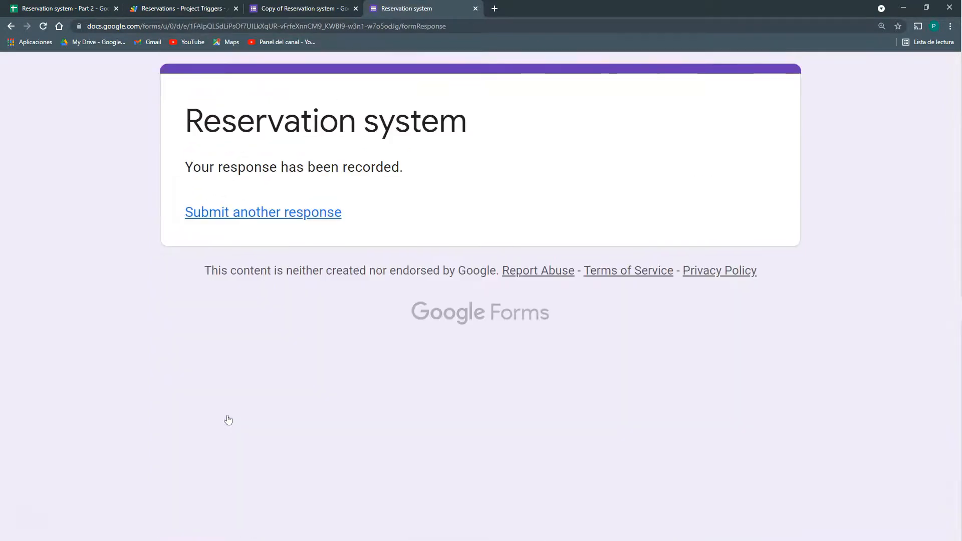
# Start another response and open the date list to confirm 10/1/2021 is gone
pyautogui.click(251, 212)
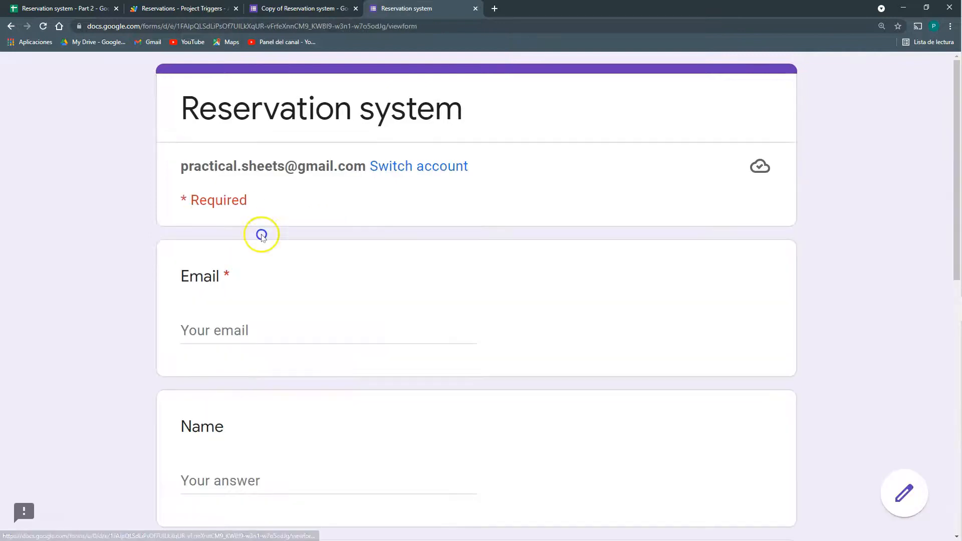
pyautogui.scroll(-4, 253, 260)
pyautogui.scroll(-6, 247, 289)
pyautogui.click(247, 345)
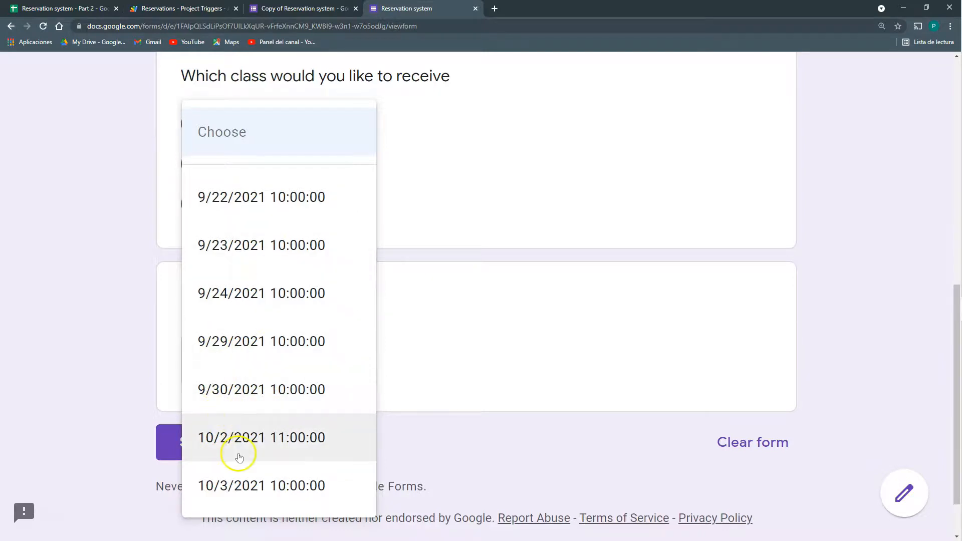
# Review the Options sheet dates A2:A12, which now mark 9/20/2021 and 10/1/2021 as BOOKED
pyautogui.hotkey('ctrl', '1')
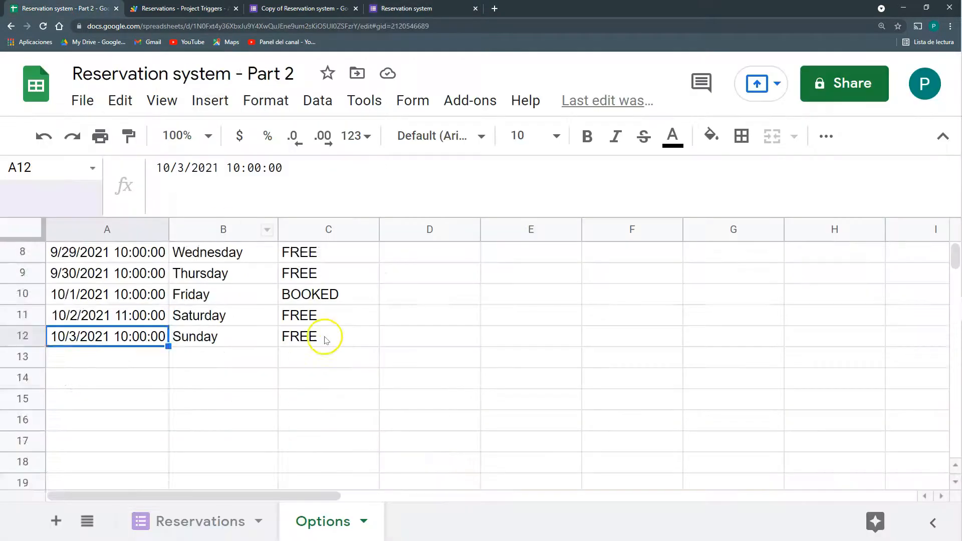
pyautogui.scroll(3, 323, 332)
pyautogui.click(325, 342)
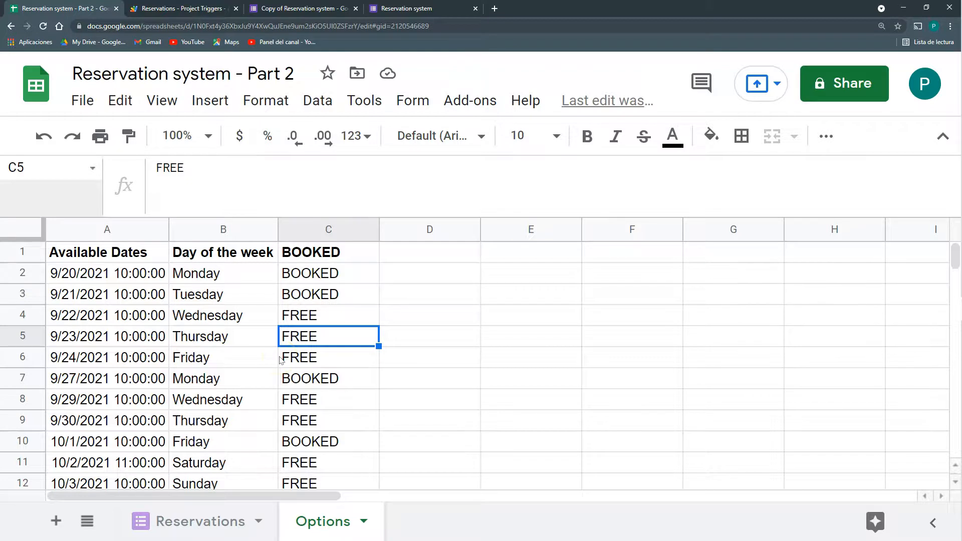
pyautogui.moveTo(123, 274); pyautogui.dragTo(129, 361)
pyautogui.scroll(-1, 134, 359)
pyautogui.scroll(1, 138, 358)
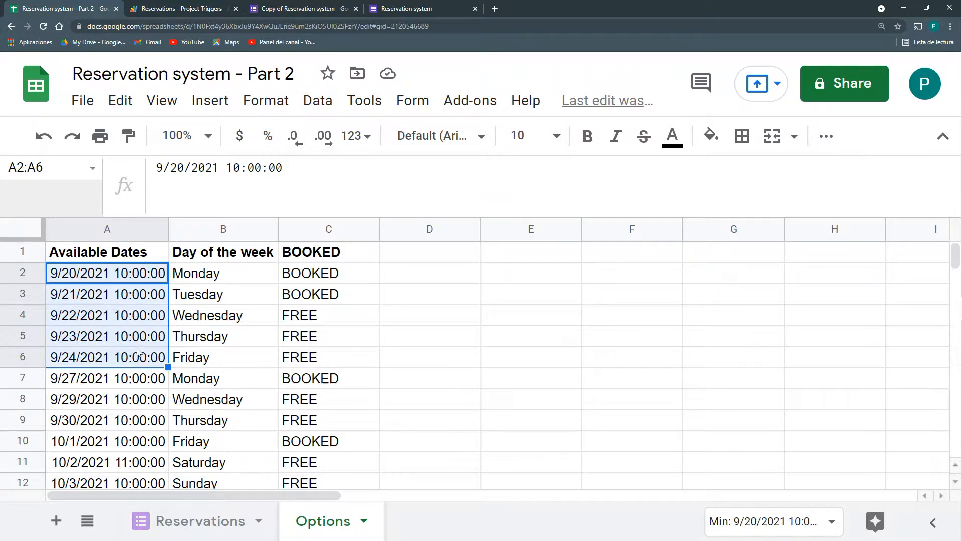
pyautogui.scroll(-2, 131, 416)
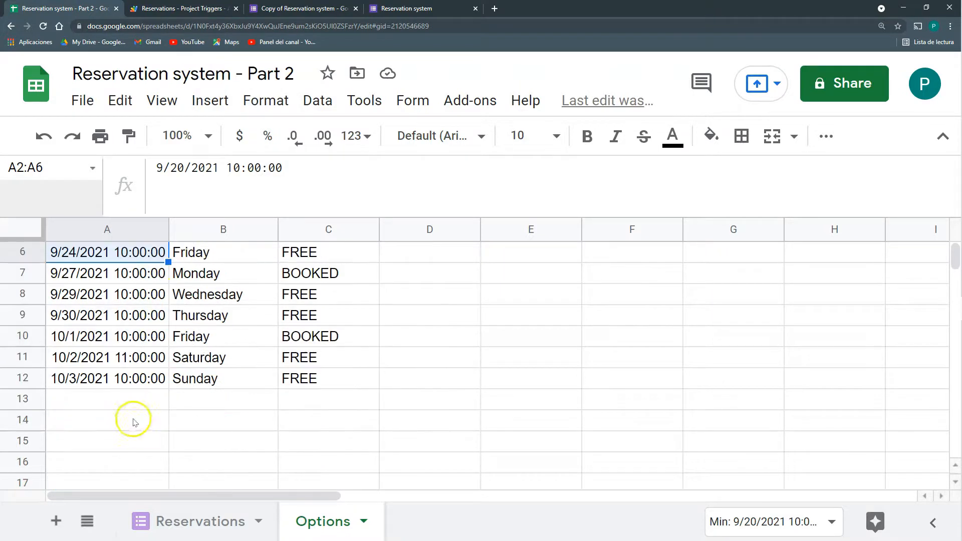
pyautogui.click(133, 386)
pyautogui.moveTo(133, 387); pyautogui.dragTo(186, 371)
pyautogui.scroll(2, 193, 388)
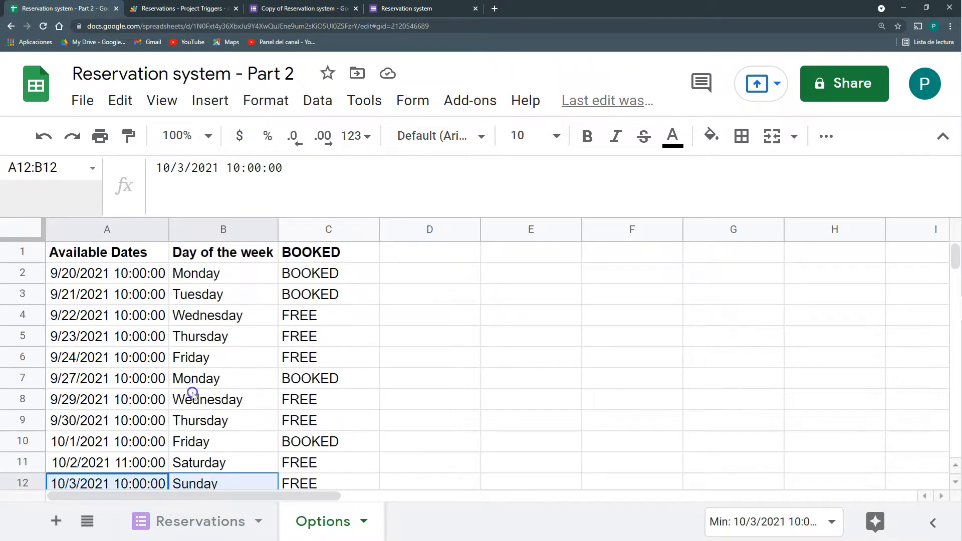
pyautogui.click(203, 225)
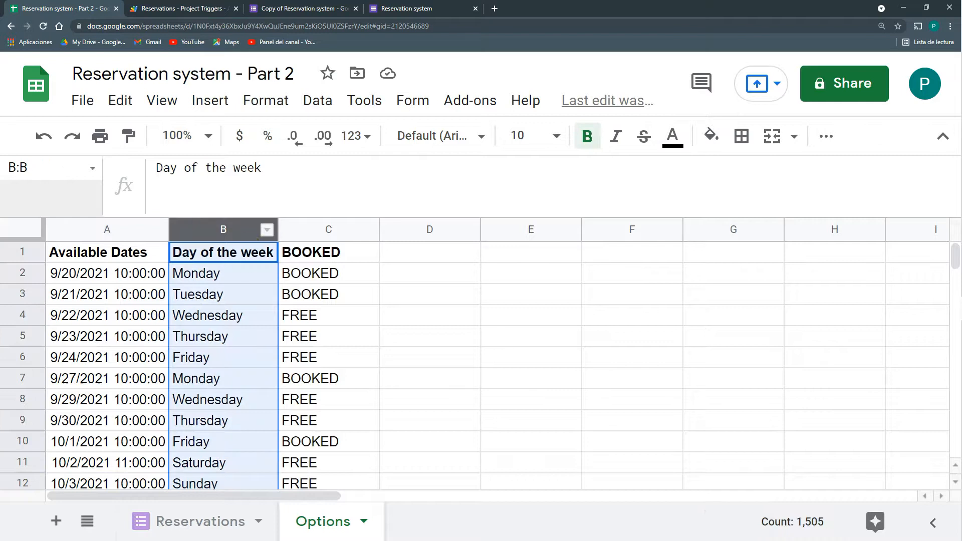
# Verify the row[2] FREE check in Code.gs, then shrink the spreadsheet's formula bar to one line
pyautogui.click(175, 20)
pyautogui.click(26, 168)
pyautogui.click(591, 251)
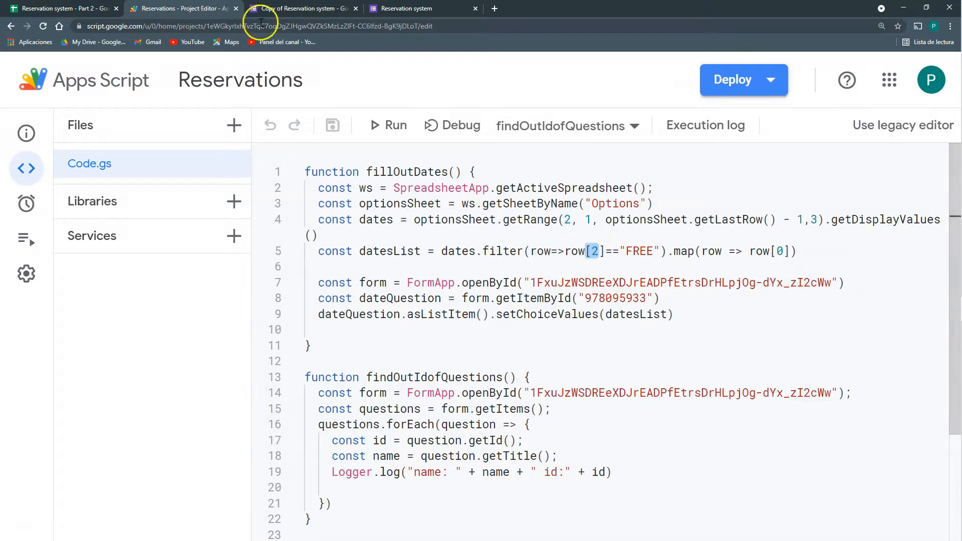
pyautogui.click(75, 8)
pyautogui.moveTo(491, 218); pyautogui.dragTo(487, 191)
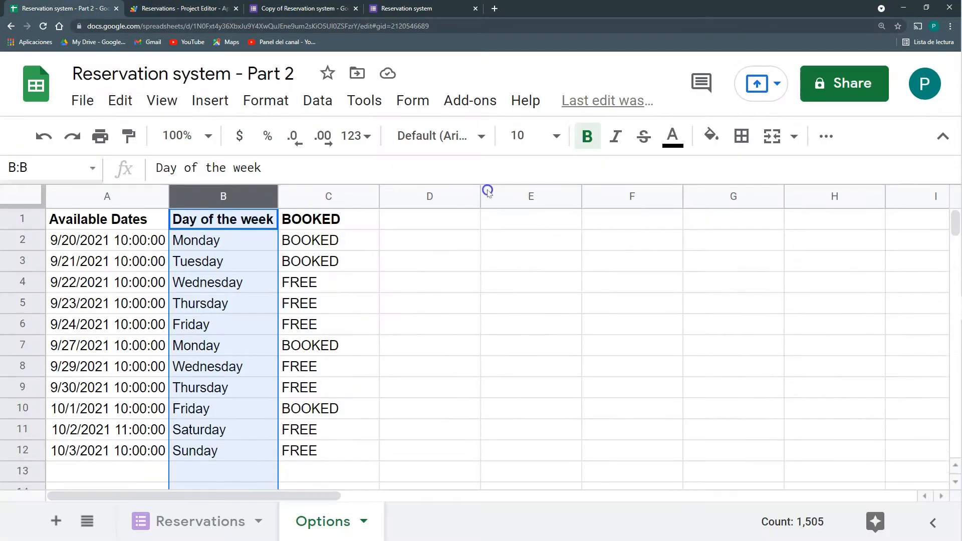